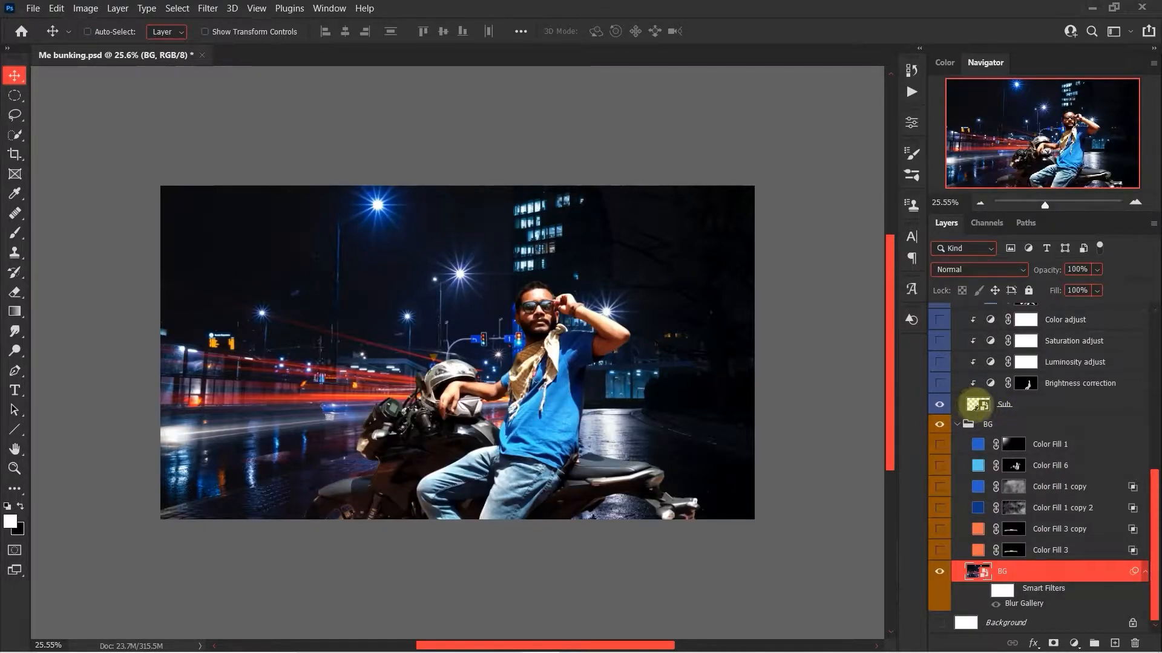
Open the Sub smart object's contents and disable Layer 1's mask to reveal the full original photo.
{"action": "left_click", "coordinate": [976, 404]}
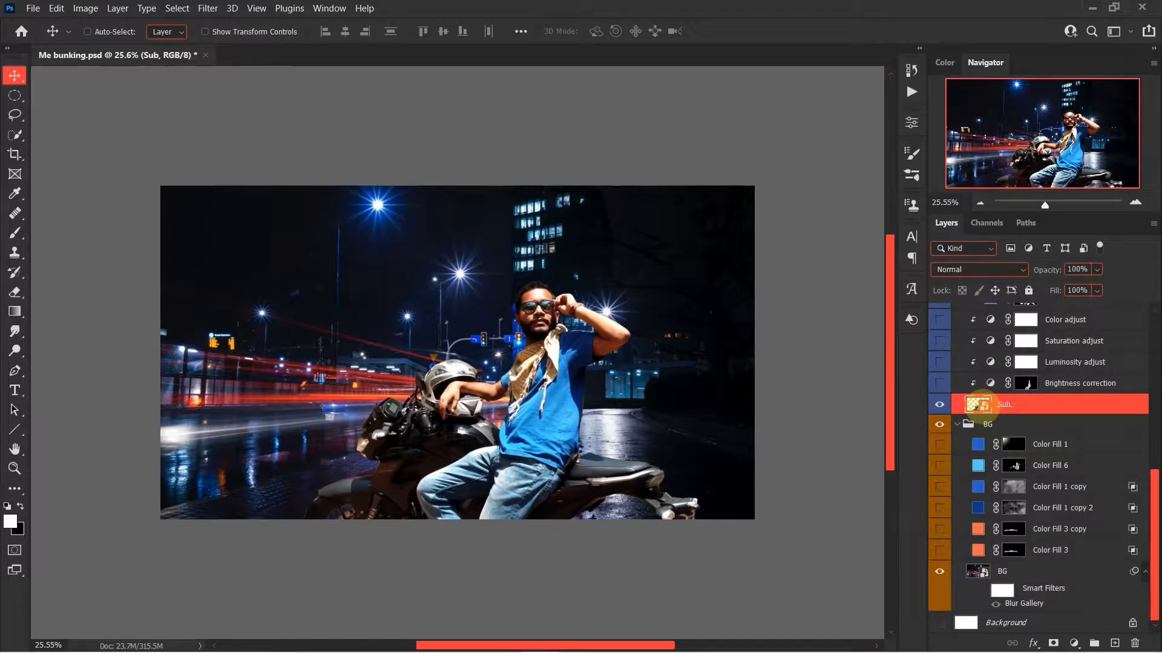
{"action": "double_click", "coordinate": [976, 404]}
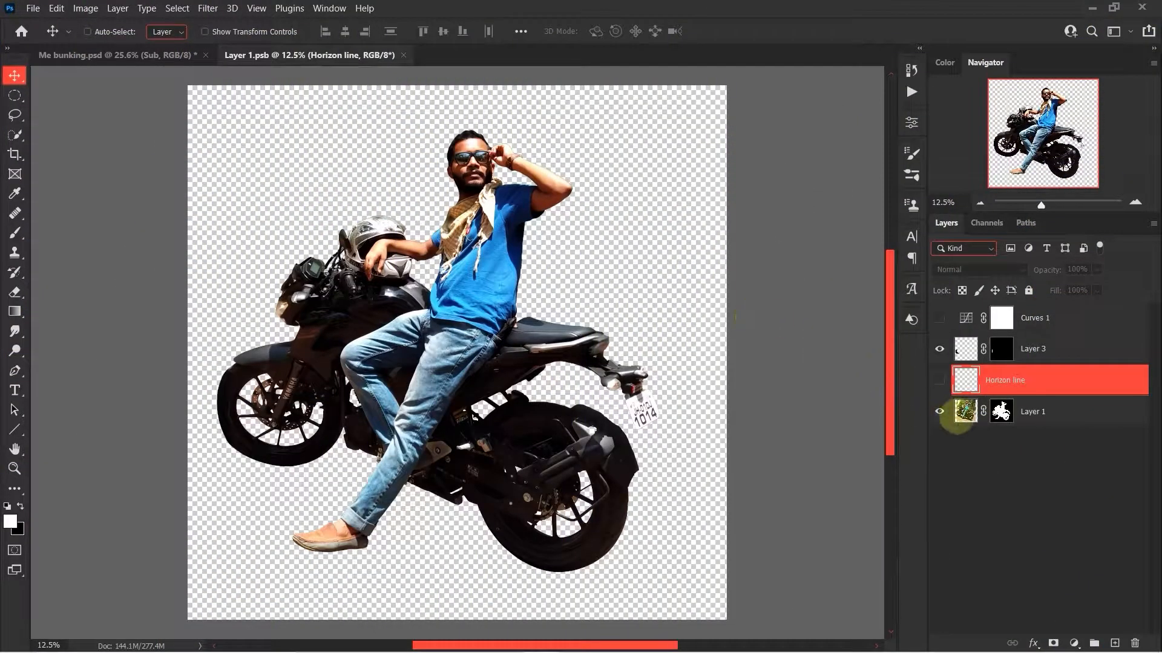
{"action": "left_click", "coordinate": [1000, 414], "text": "shift"}
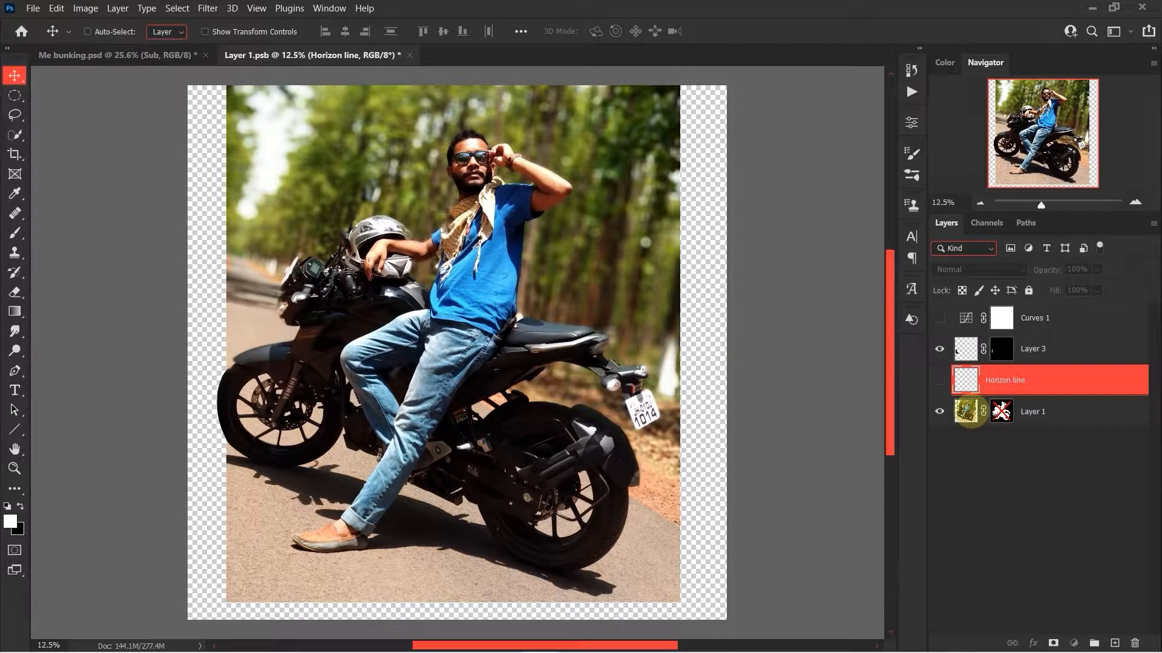
Activate the Quick Selection tool on Layer 1 and compare the cutout with the original photo by toggling its mask.
{"action": "left_click", "coordinate": [966, 412]}
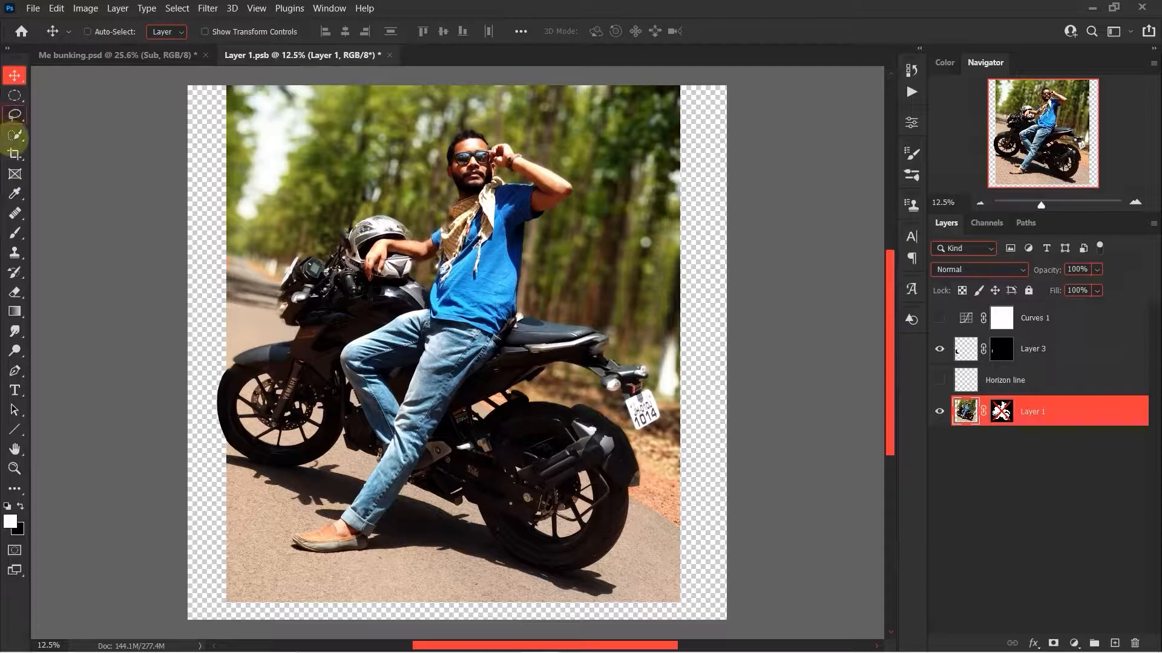
{"action": "left_click", "coordinate": [14, 134]}
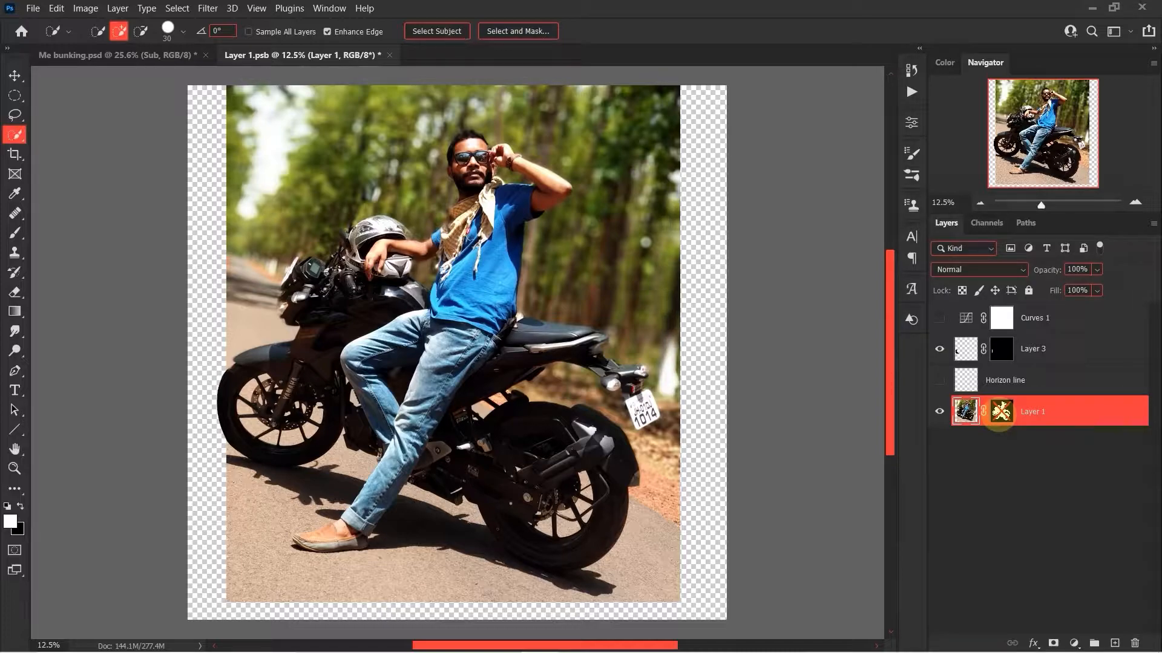
{"action": "left_click", "coordinate": [999, 419], "text": "shift"}
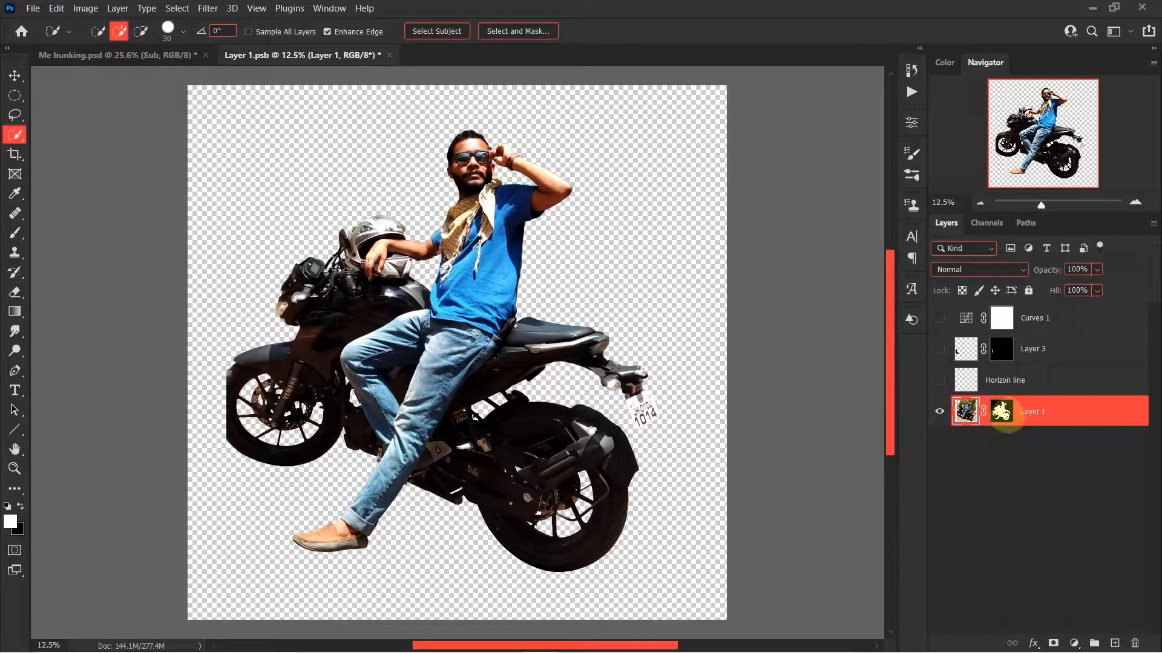
{"action": "left_click", "coordinate": [1005, 416], "text": "shift"}
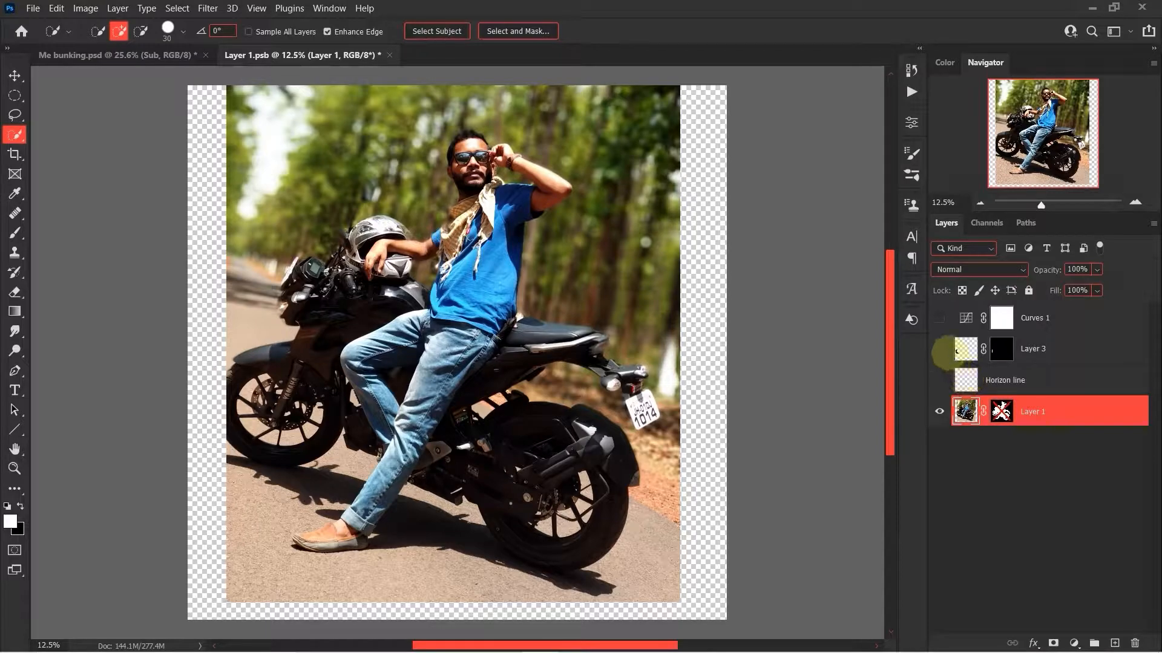
{"action": "left_click", "coordinate": [1002, 410], "text": "shift"}
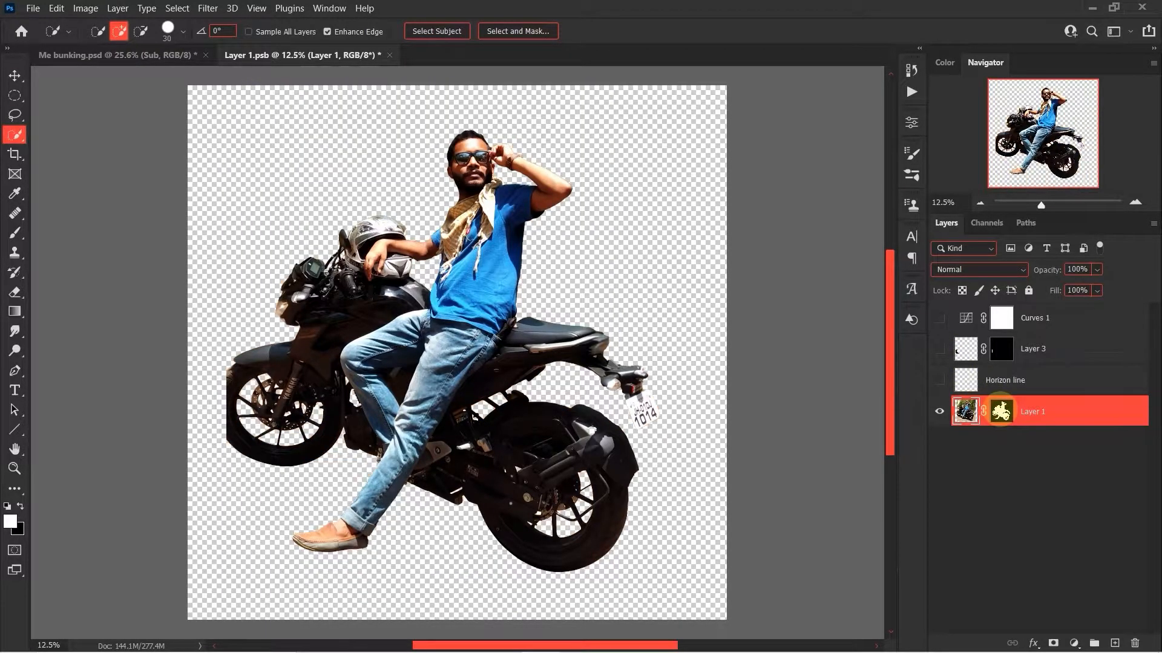
Show Layer 3 to complete the front wheel and preview the Curves 1 adjustment, leaving Curves 1 hidden.
{"action": "left_click", "coordinate": [939, 348]}
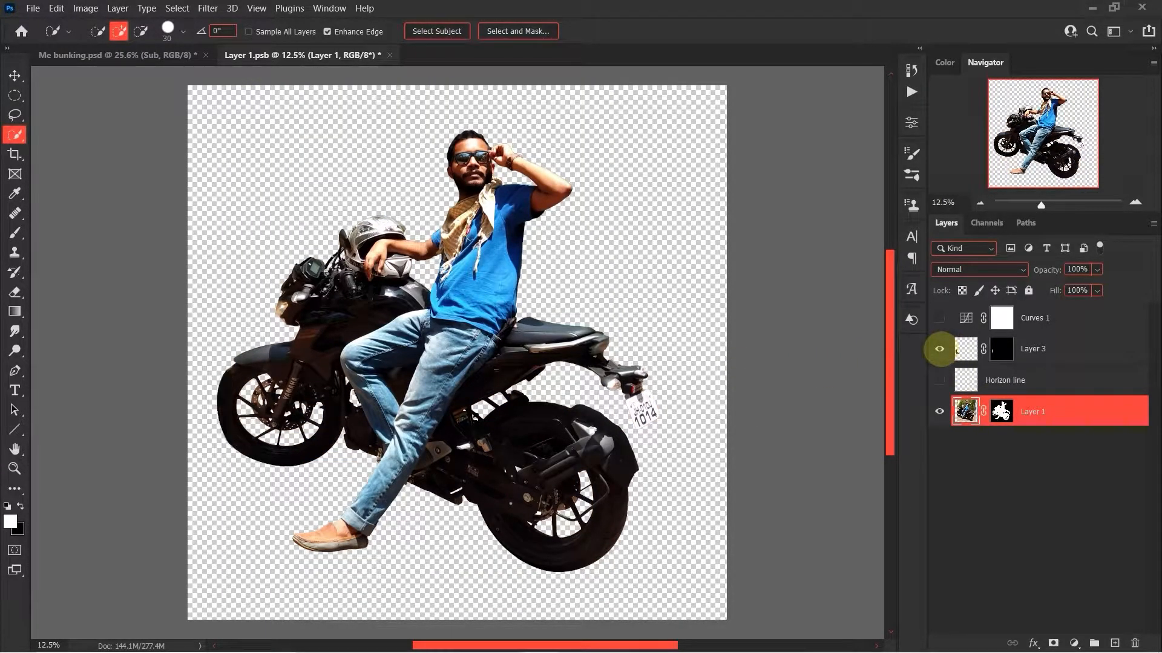
{"action": "left_click", "coordinate": [939, 318]}
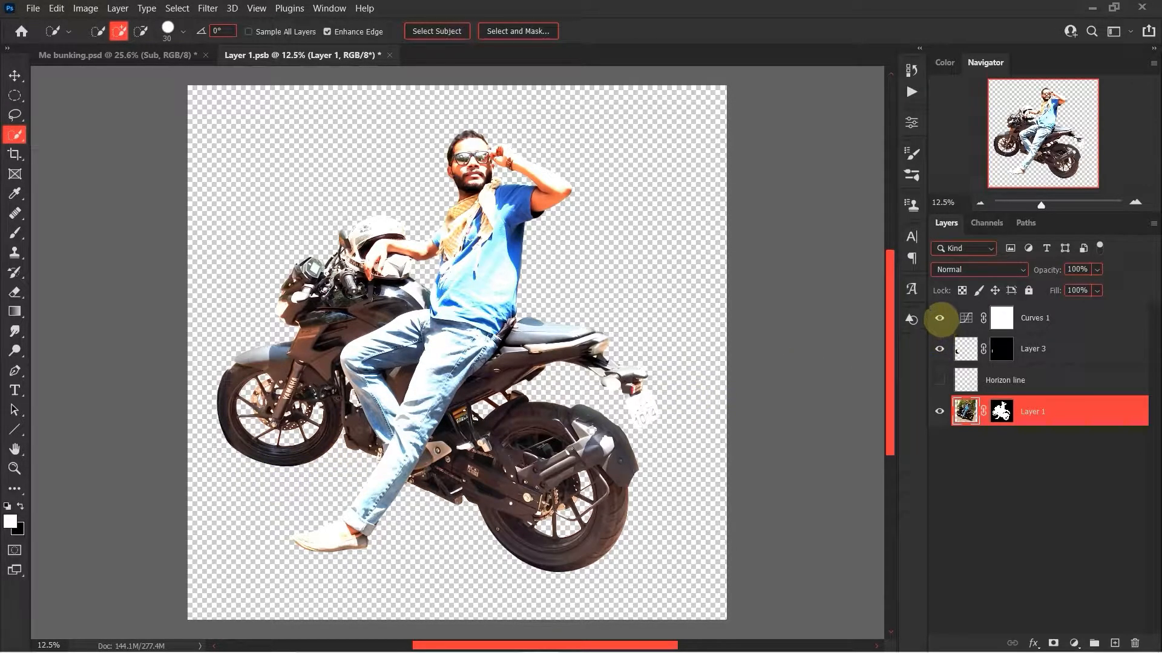
{"action": "left_click", "coordinate": [940, 318]}
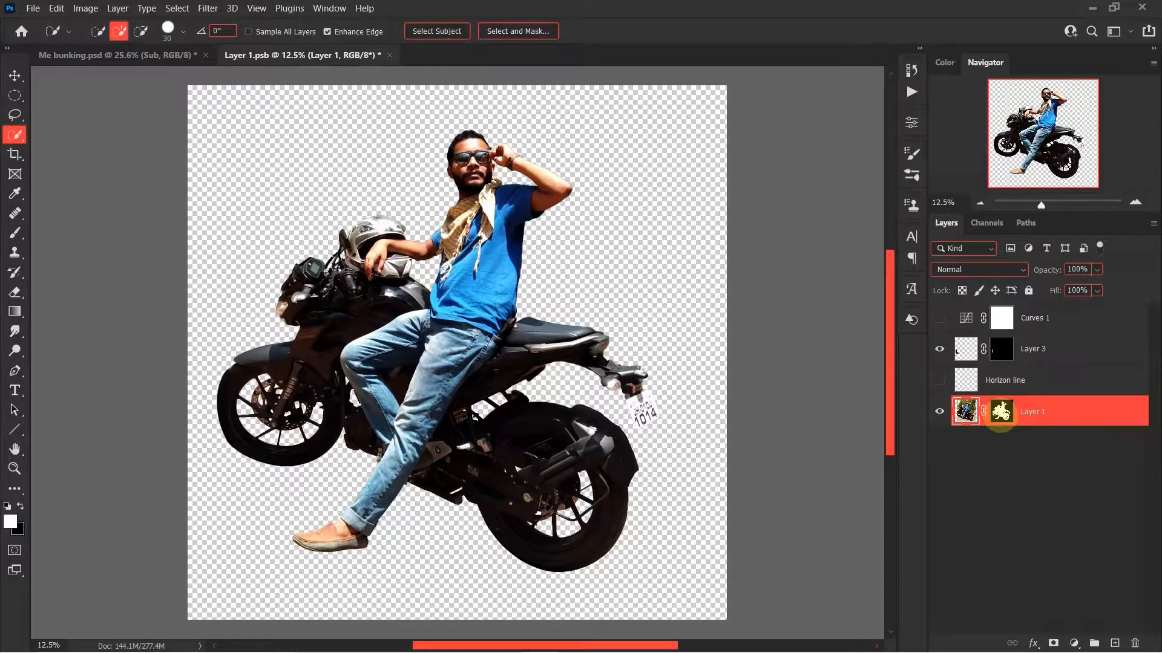
Disable Layer 1's mask and preview the Horizon line layer over the photo, leaving that layer selected but hidden.
{"action": "left_click", "coordinate": [1001, 411], "text": "shift"}
{"action": "left_click", "coordinate": [939, 380]}
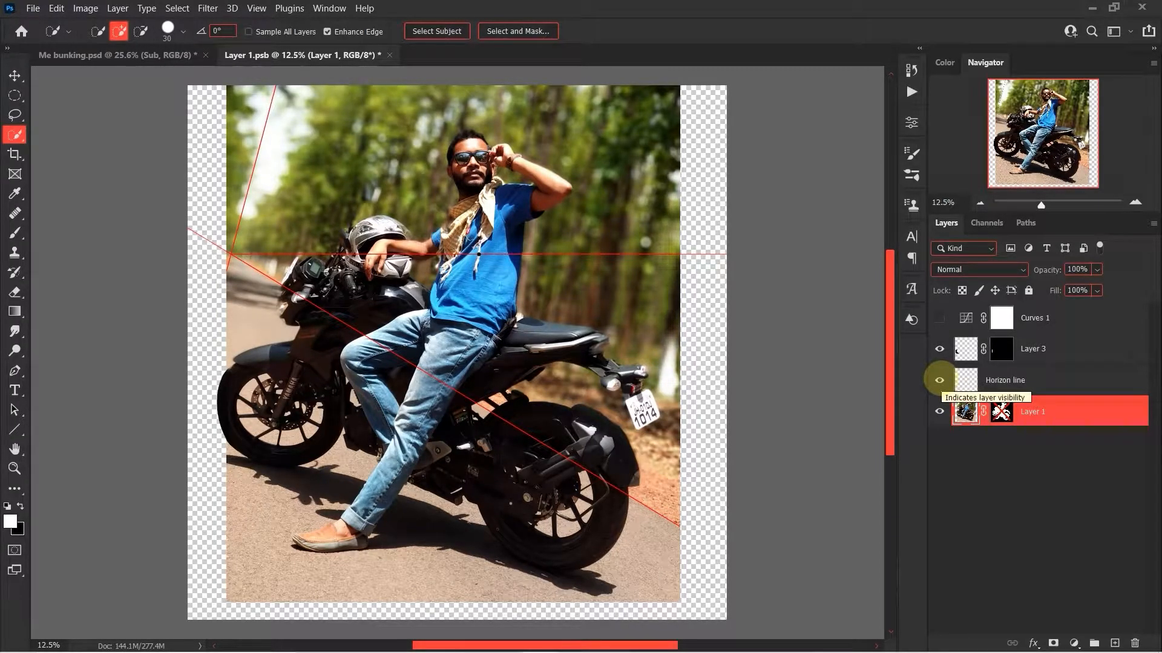
{"action": "left_click", "coordinate": [966, 380]}
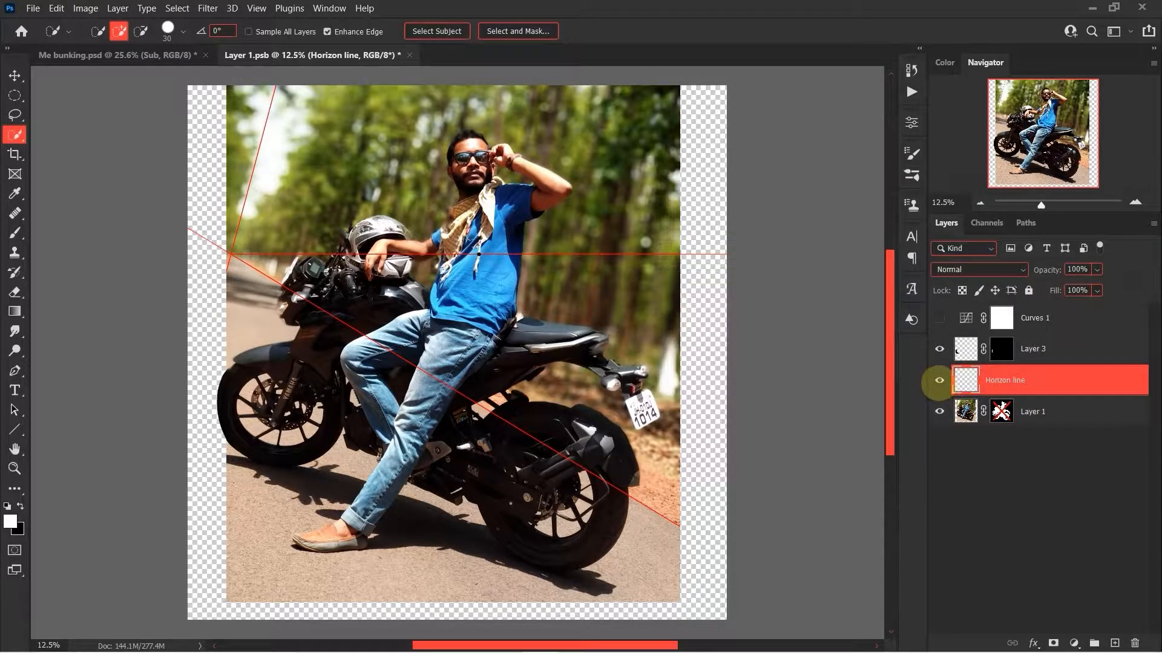
{"action": "left_click", "coordinate": [939, 381]}
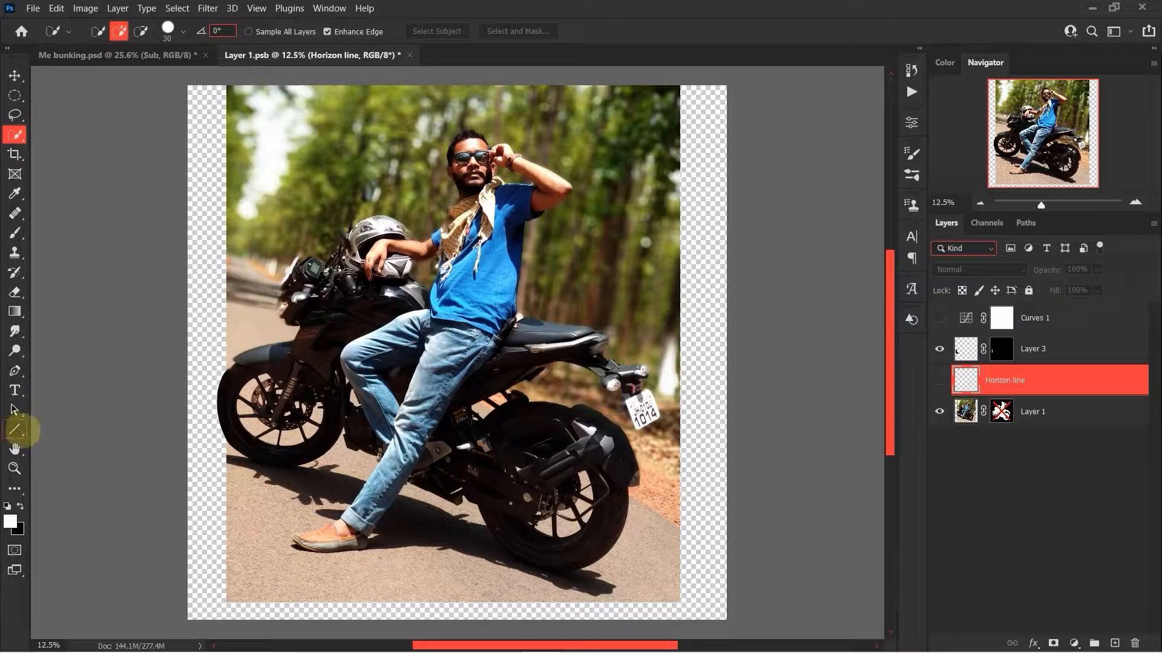
Activate the Line tool and set its stroke to no colour.
{"action": "left_click", "coordinate": [15, 429]}
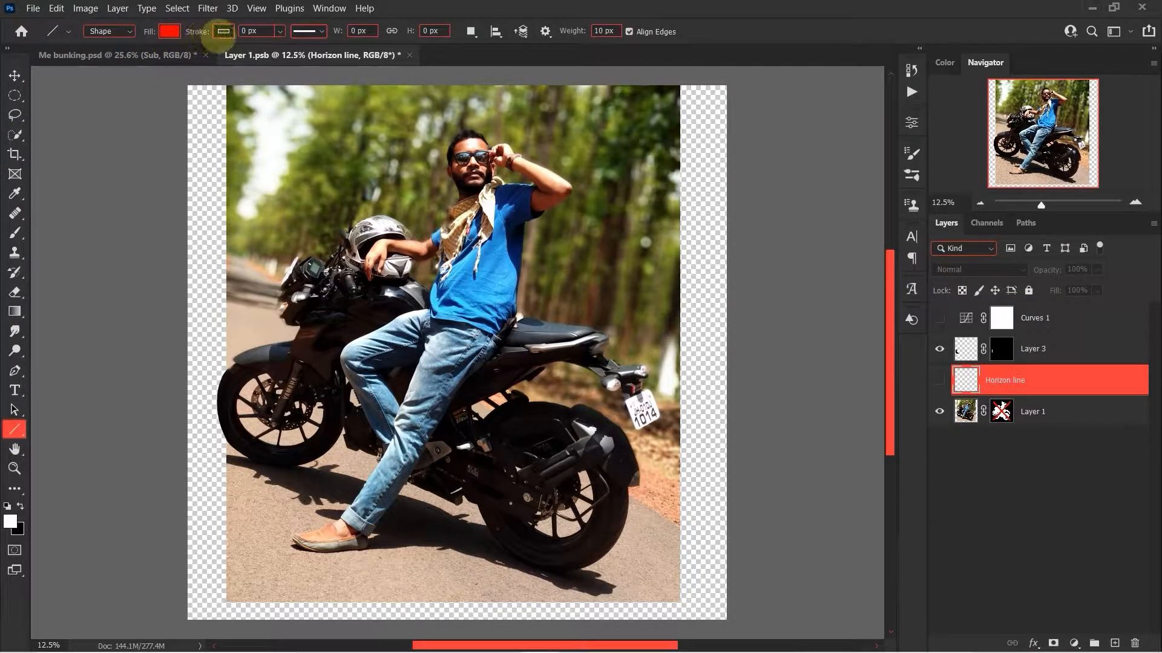
{"action": "left_click", "coordinate": [224, 32]}
{"action": "left_click", "coordinate": [134, 59]}
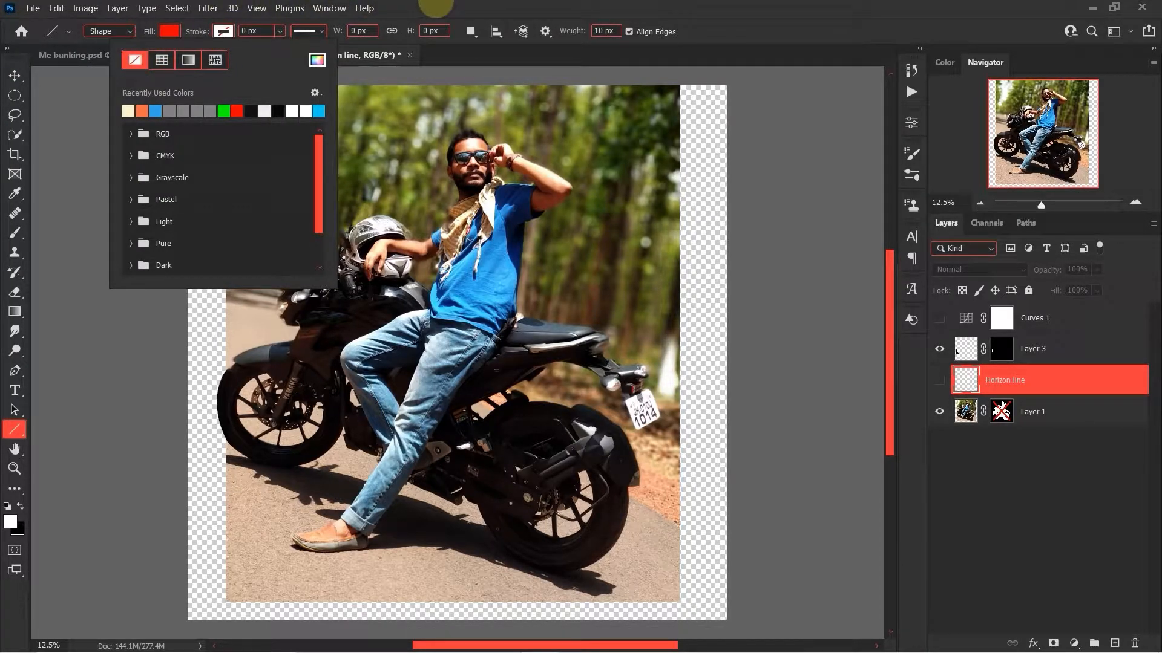
{"action": "left_click", "coordinate": [435, 5]}
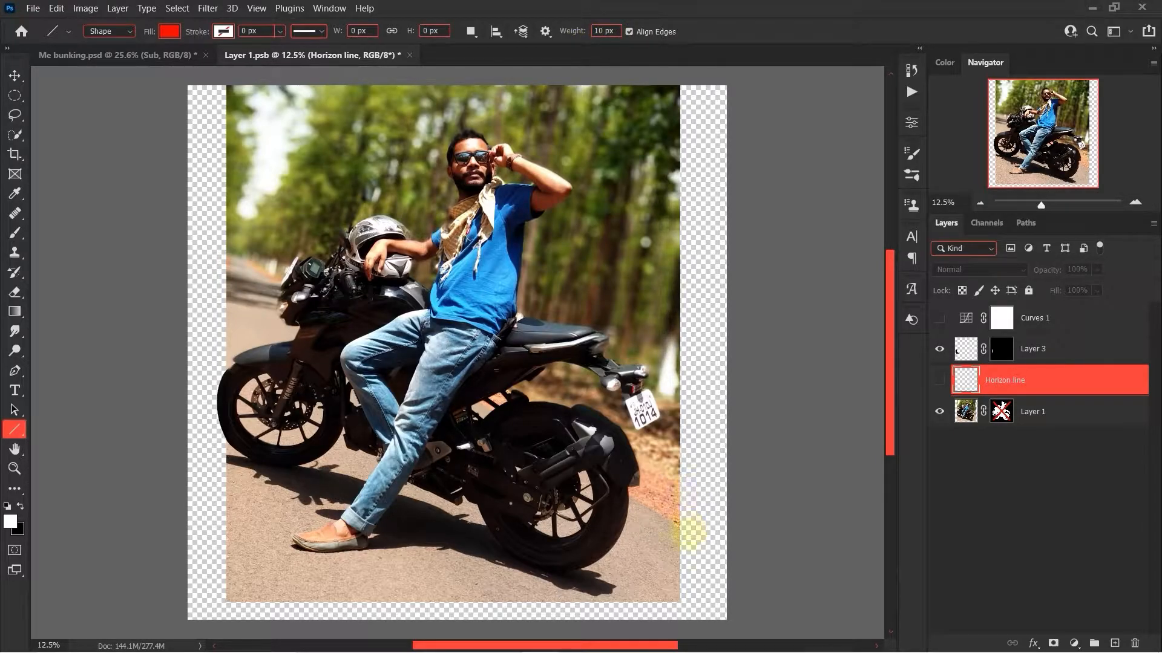
Draw a red line about 26.3 in long following the road edge behind the rear wheel, extending past the photo's far side.
{"action": "scroll", "coordinate": [682, 532], "scroll_direction": "up", "scroll_amount": 5}
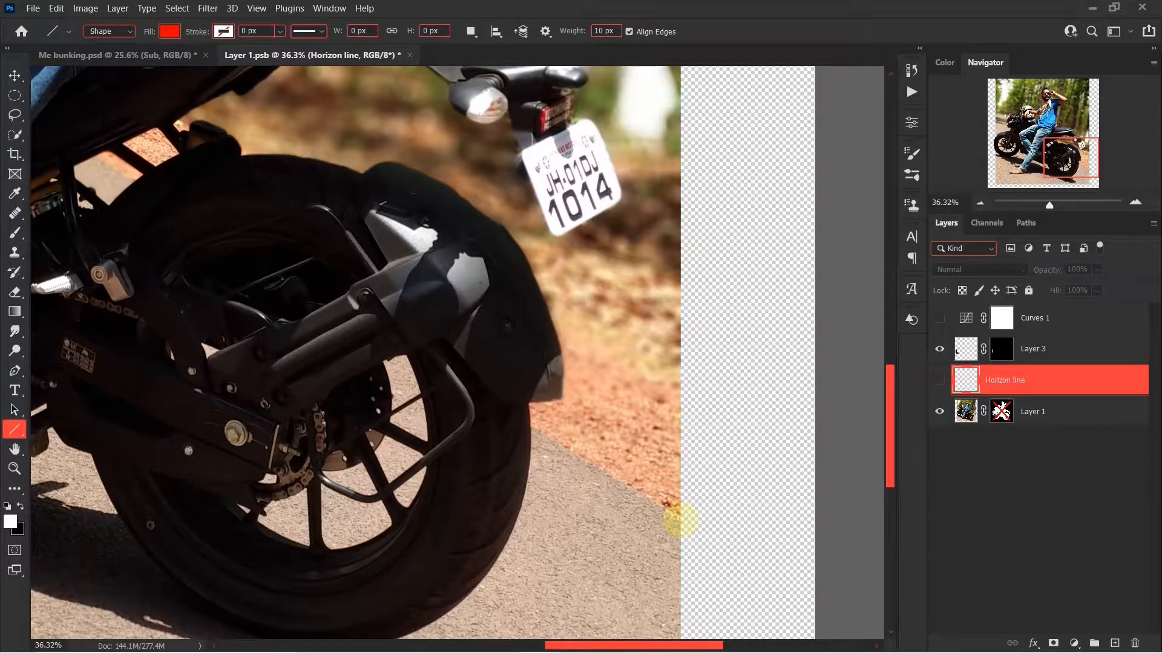
{"action": "scroll", "coordinate": [680, 521], "scroll_direction": "down", "scroll_amount": 5}
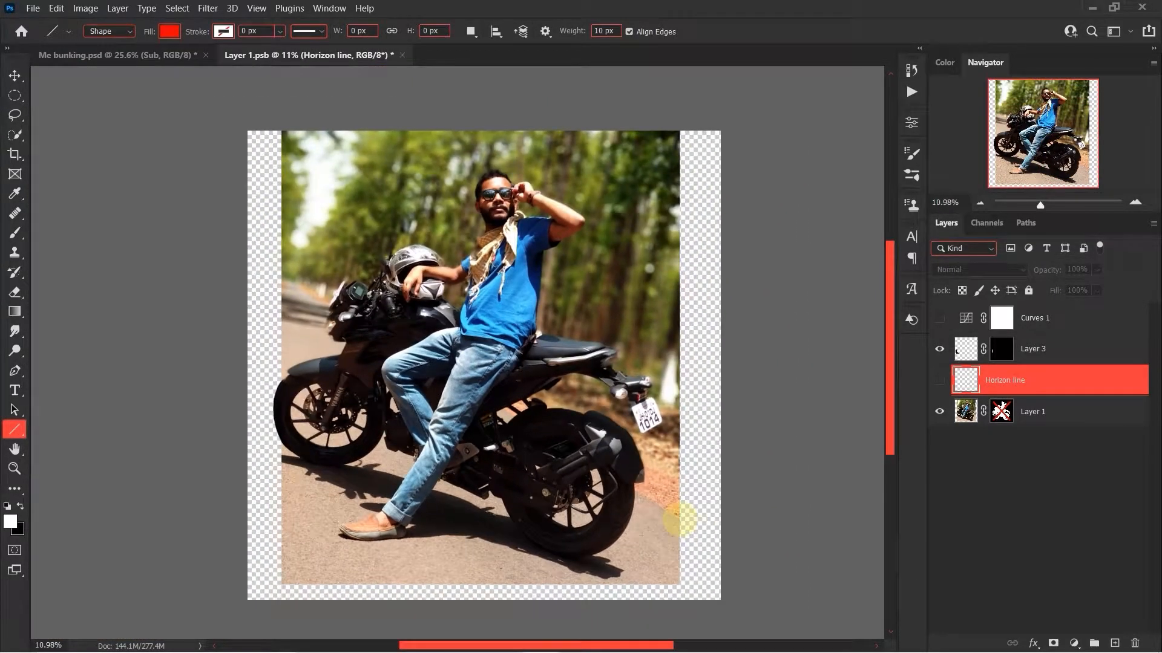
{"action": "left_click_drag", "start_coordinate": [678, 519], "coordinate": [232, 248]}
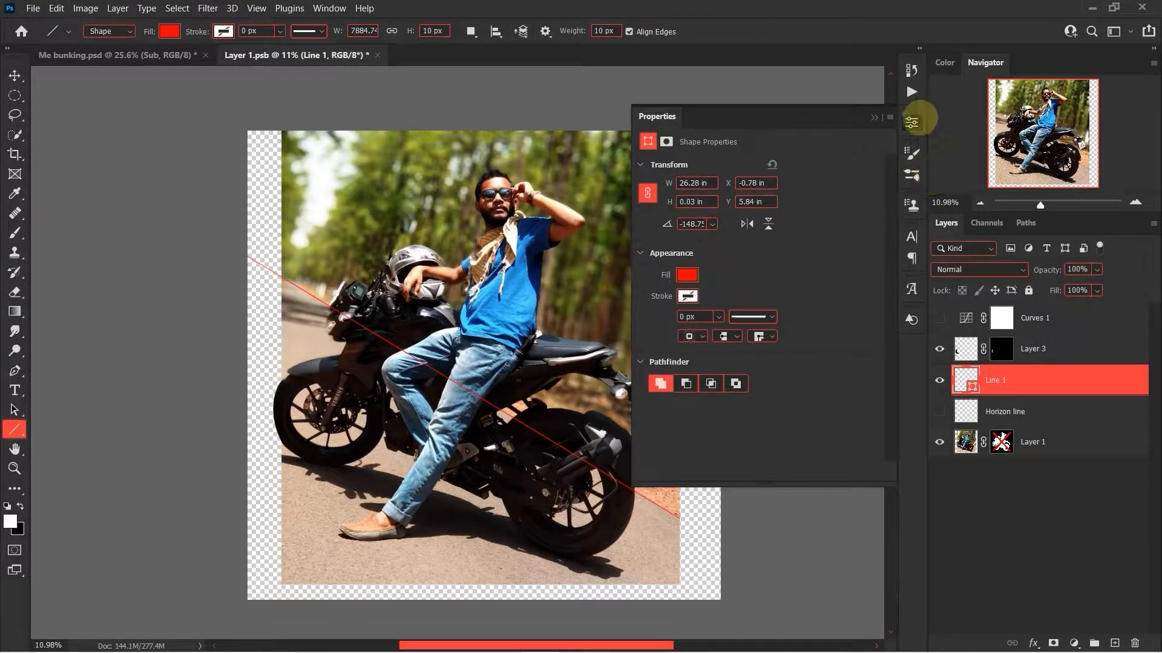
{"action": "left_click", "coordinate": [912, 123]}
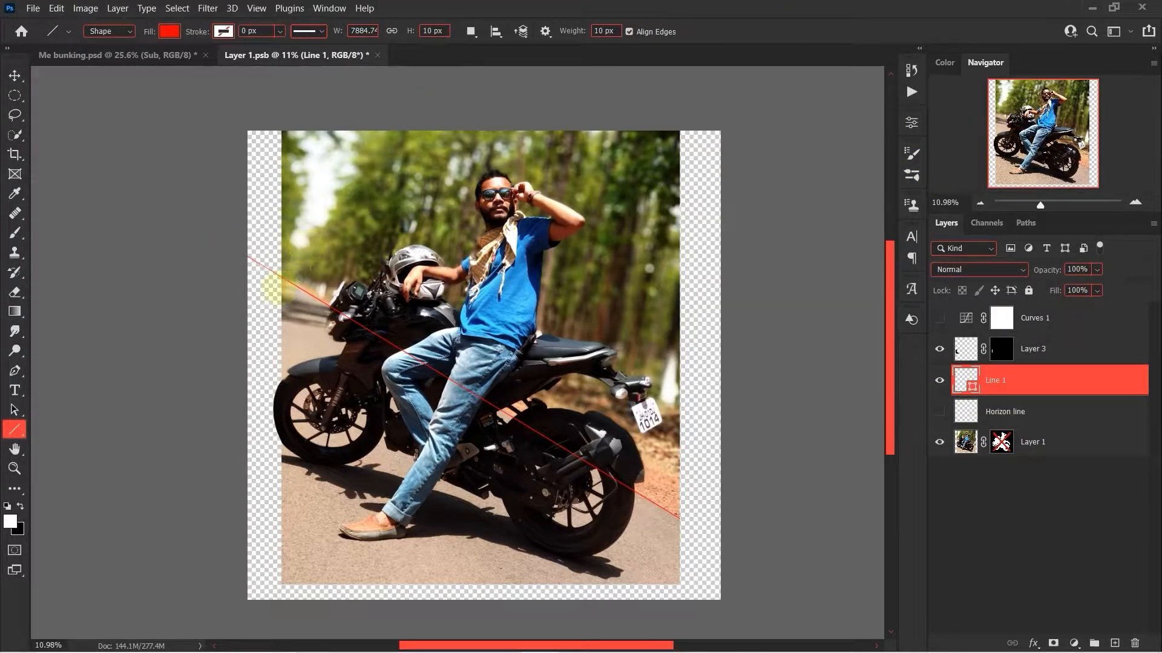
Draw a second red perspective line about 14.3 in long, rising steeply from the distant road to cross the first line.
{"action": "scroll", "coordinate": [277, 312], "scroll_direction": "up", "scroll_amount": 2}
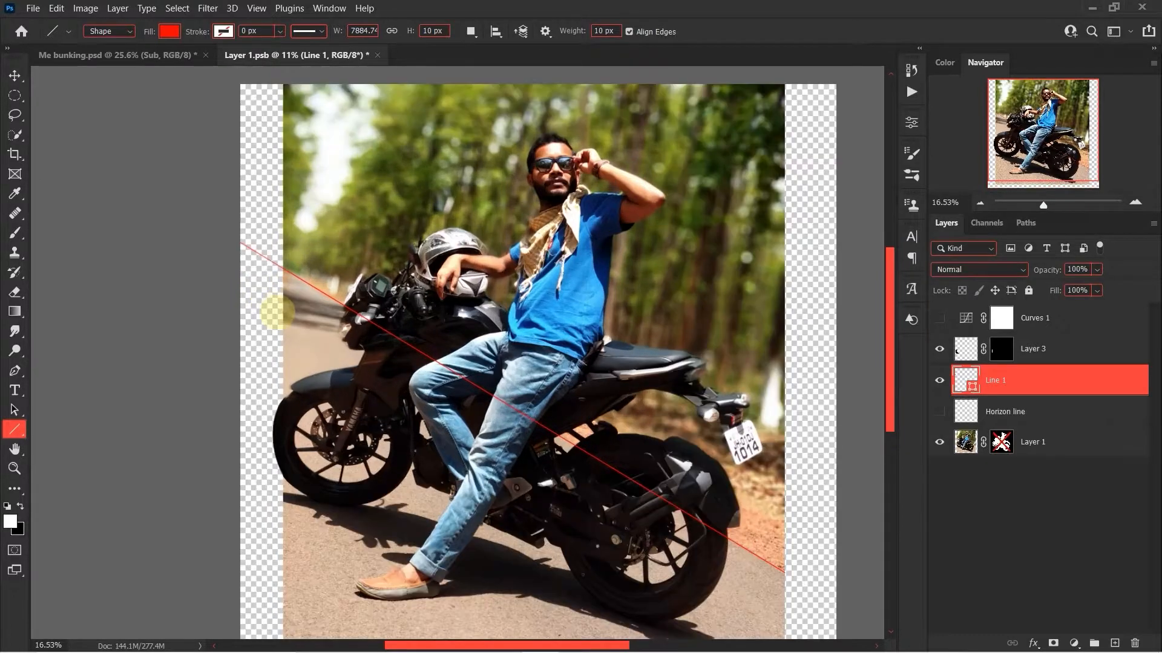
{"action": "scroll", "coordinate": [277, 312], "scroll_direction": "up", "scroll_amount": 3}
{"action": "mouse_move", "coordinate": [288, 273]}
{"action": "left_mouse_down"}
{"action": "mouse_move", "coordinate": [410, 104]}
{"action": "mouse_move", "coordinate": [545, 12]}
{"action": "mouse_move", "coordinate": [532, 9]}
{"action": "mouse_move", "coordinate": [593, 58]}
{"action": "mouse_move", "coordinate": [602, 85]}
{"action": "left_mouse_up"}
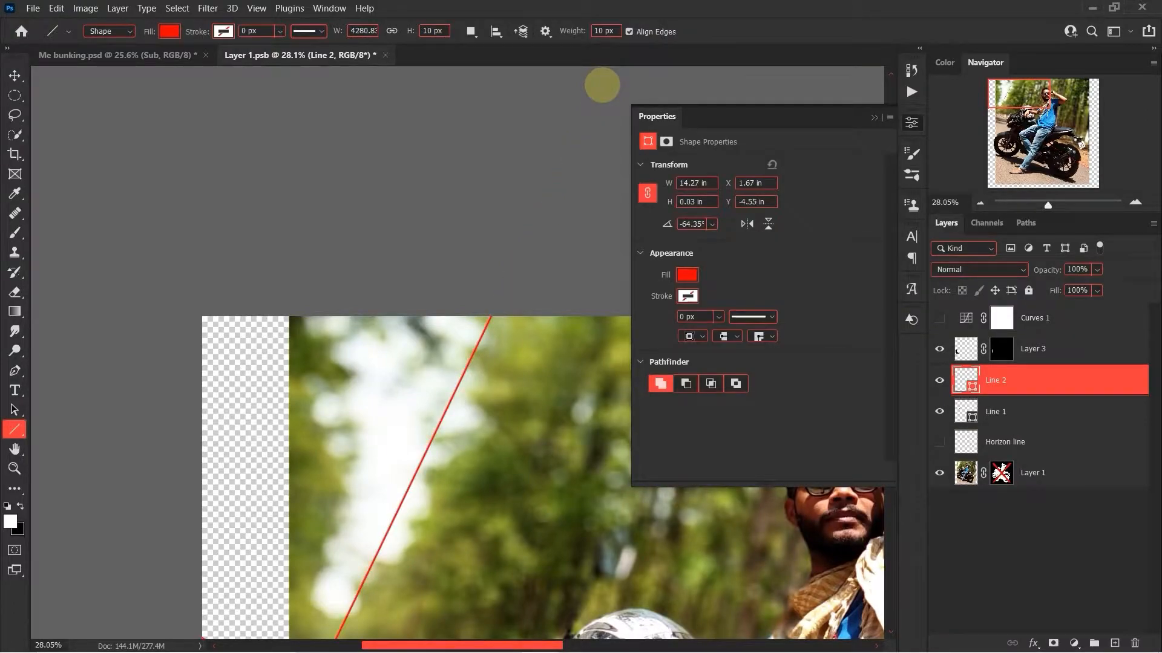
{"action": "scroll", "coordinate": [602, 85], "scroll_direction": "down", "scroll_amount": 3}
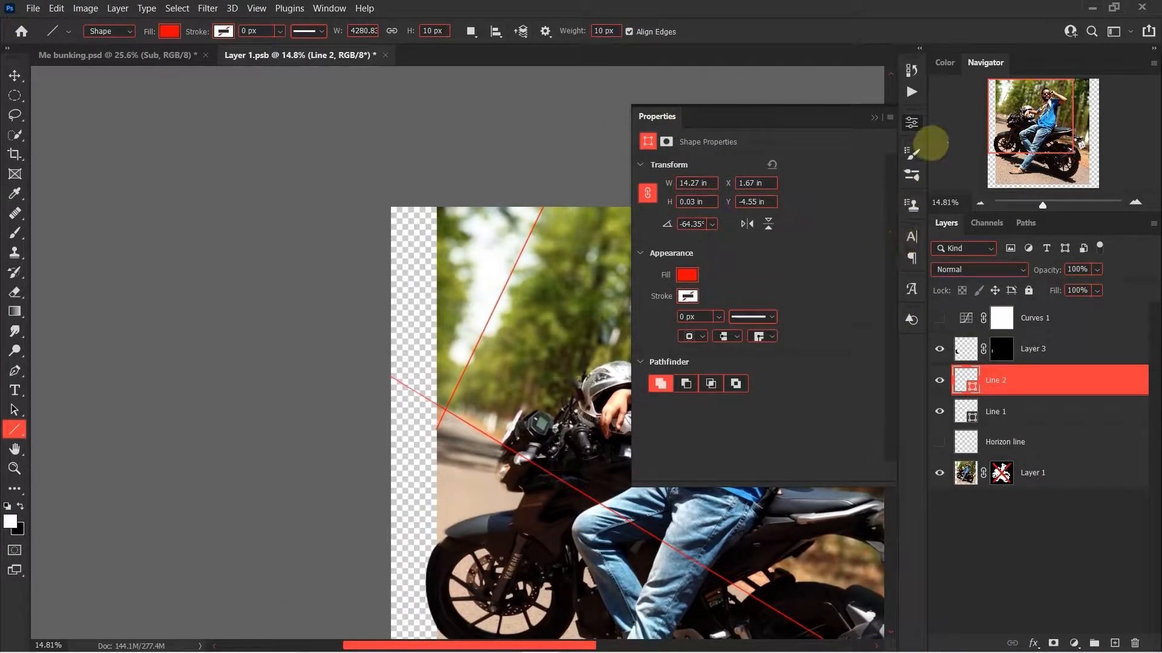
{"action": "left_click", "coordinate": [912, 122]}
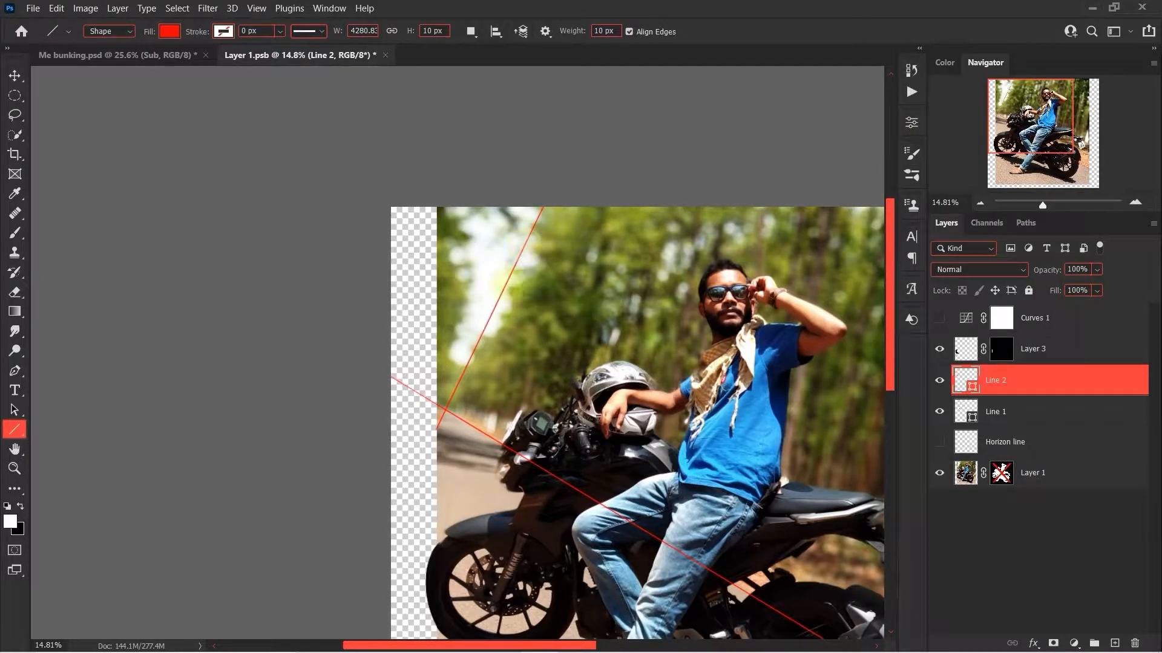
Draw a horizontal horizon line about 21.1 in long from the intersection of the two perspective lines across the photo.
{"action": "scroll", "coordinate": [443, 396], "scroll_direction": "down", "scroll_amount": 2}
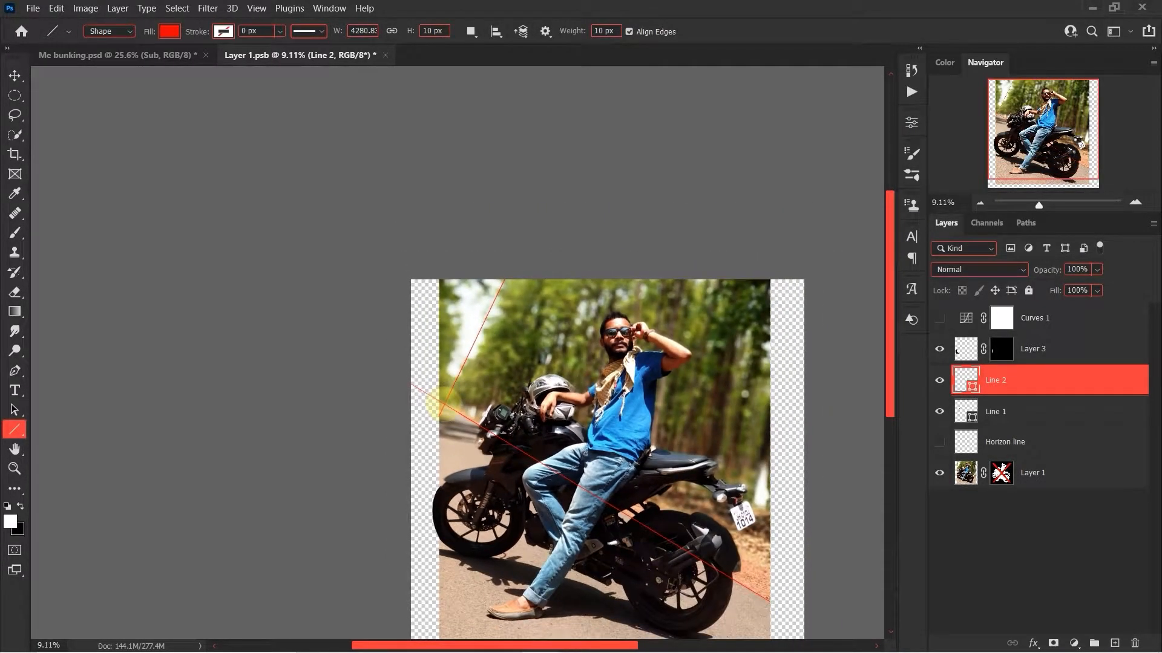
{"action": "scroll", "coordinate": [445, 404], "scroll_direction": "up", "scroll_amount": 6}
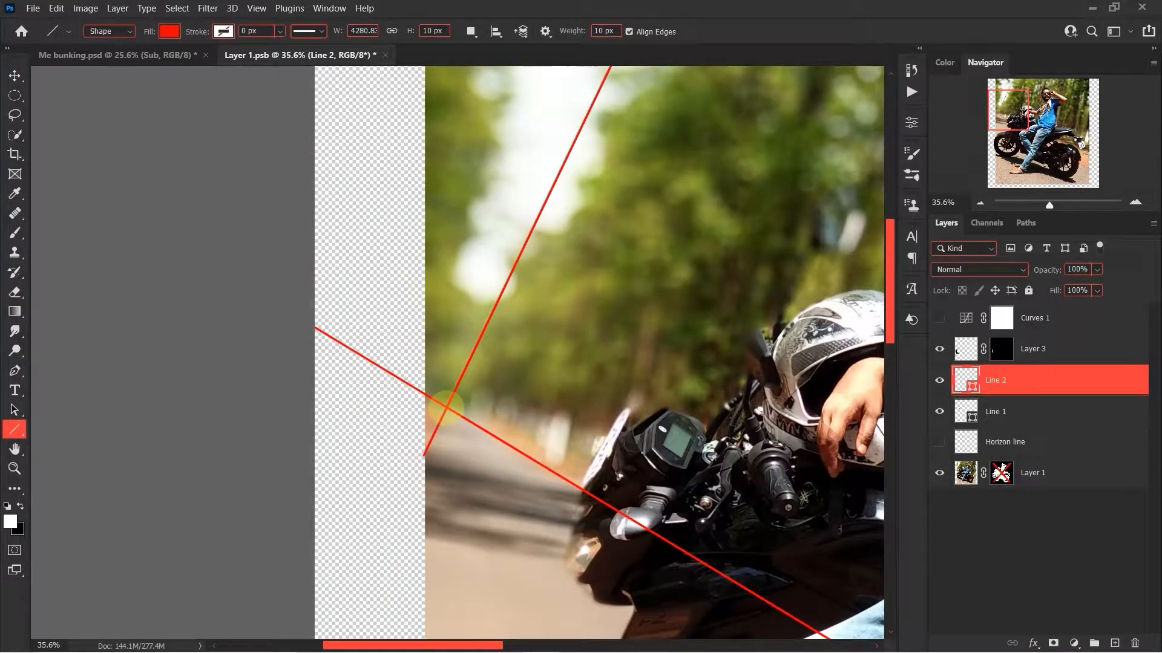
{"action": "scroll", "coordinate": [445, 406], "scroll_direction": "down", "scroll_amount": 5}
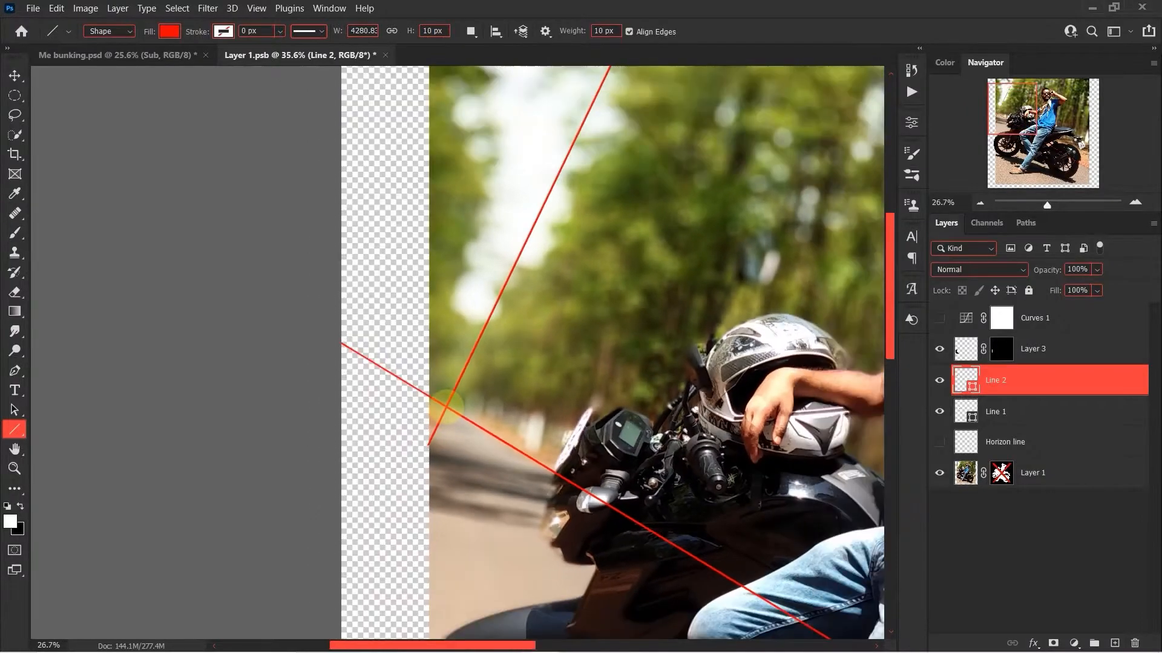
{"action": "left_click_drag", "start_coordinate": [445, 407], "coordinate": [860, 400]}
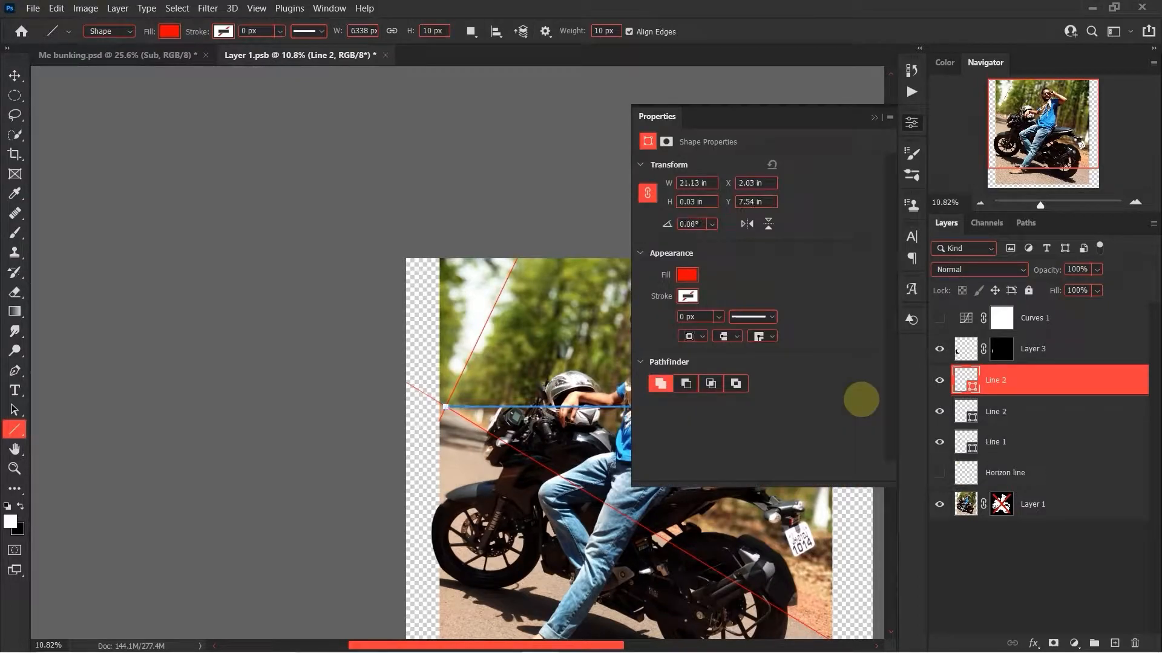
{"action": "left_click", "coordinate": [913, 119]}
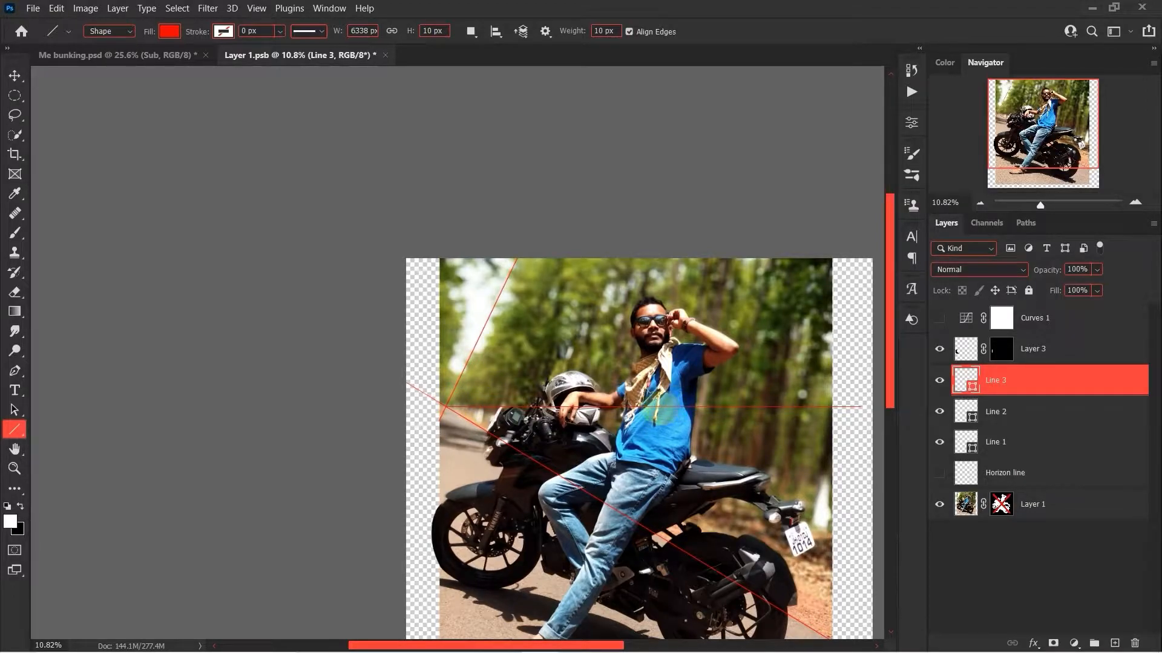
Show the Horizon line layer, delete the three drawn line layers, and switch to the Move tool.
{"action": "scroll", "coordinate": [658, 409], "scroll_direction": "up", "scroll_amount": 5}
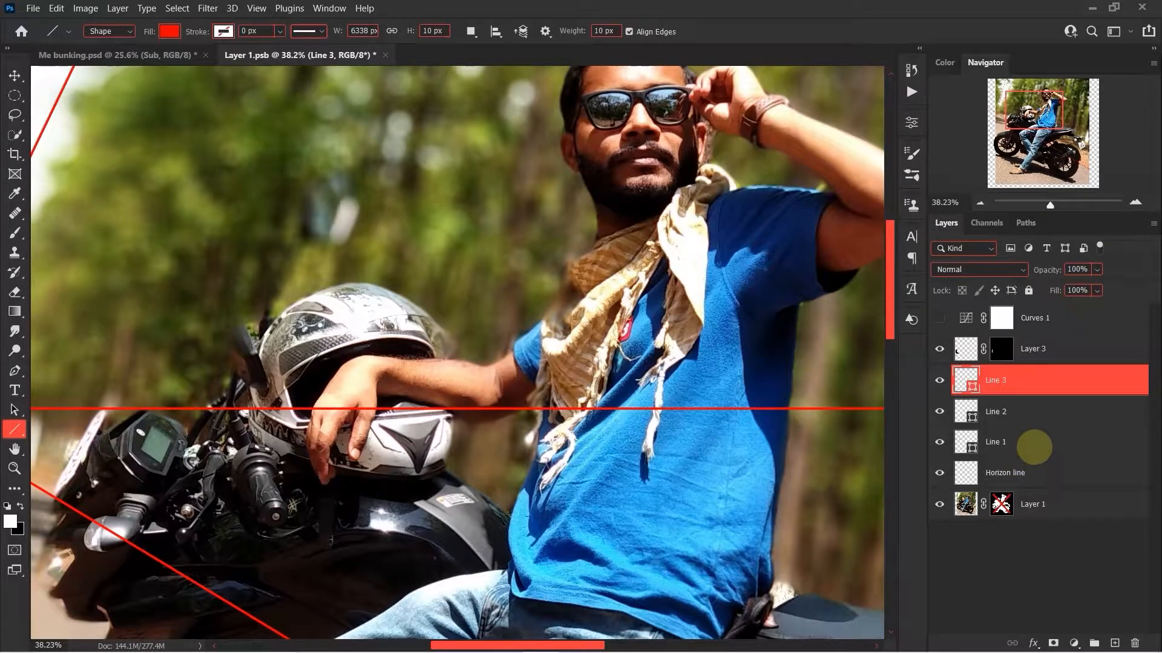
{"action": "left_click", "coordinate": [1034, 447], "text": "shift"}
{"action": "left_click", "coordinate": [1034, 448]}
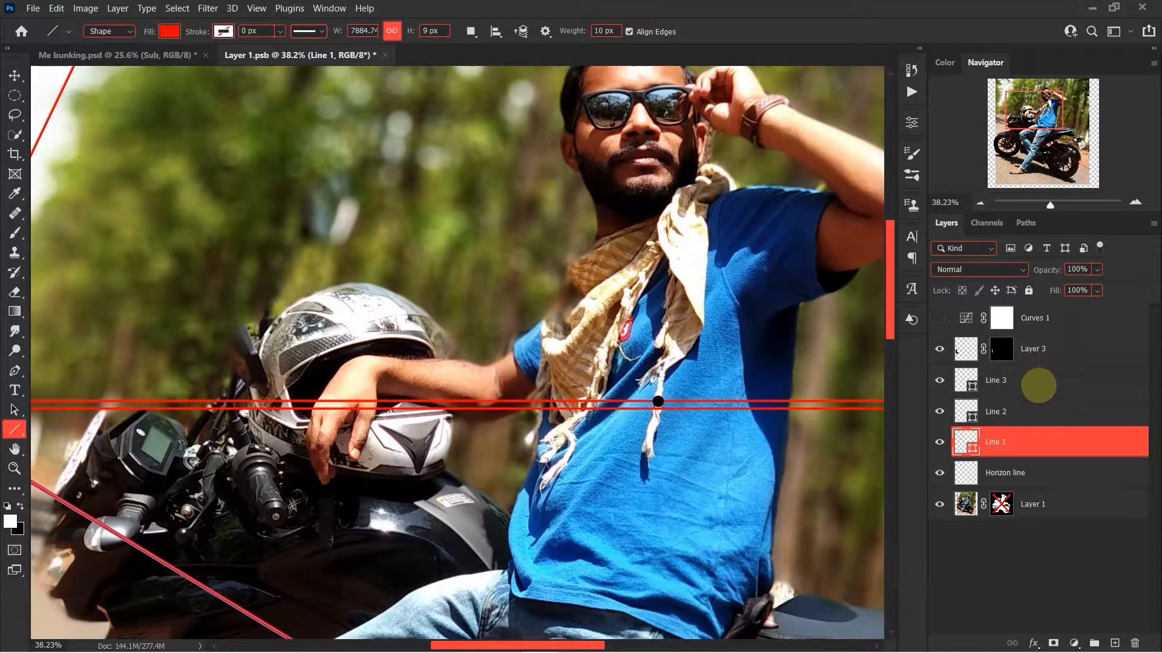
{"action": "left_click", "coordinate": [1038, 386], "text": "shift"}
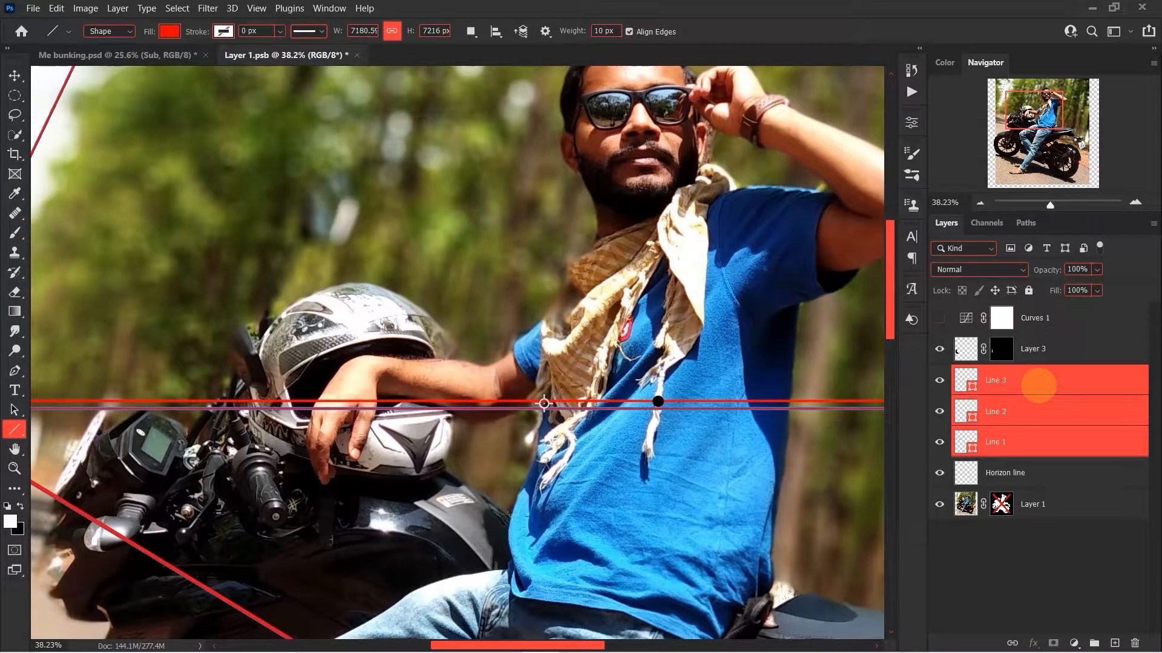
{"action": "key", "text": "Delete"}
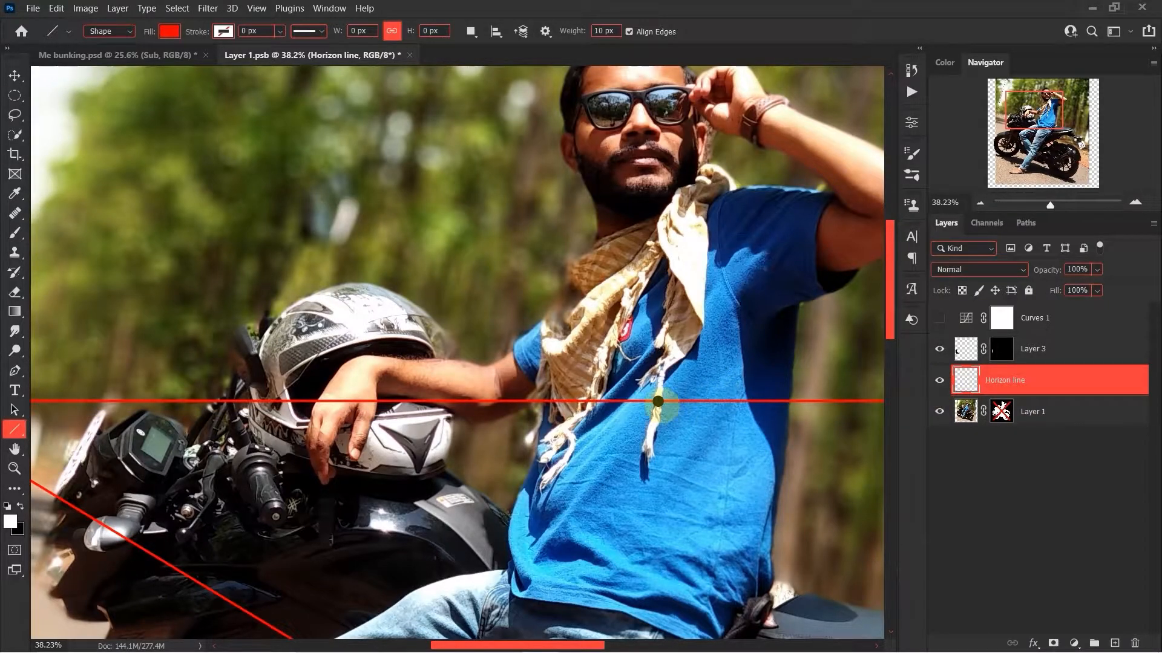
{"action": "key", "text": "v"}
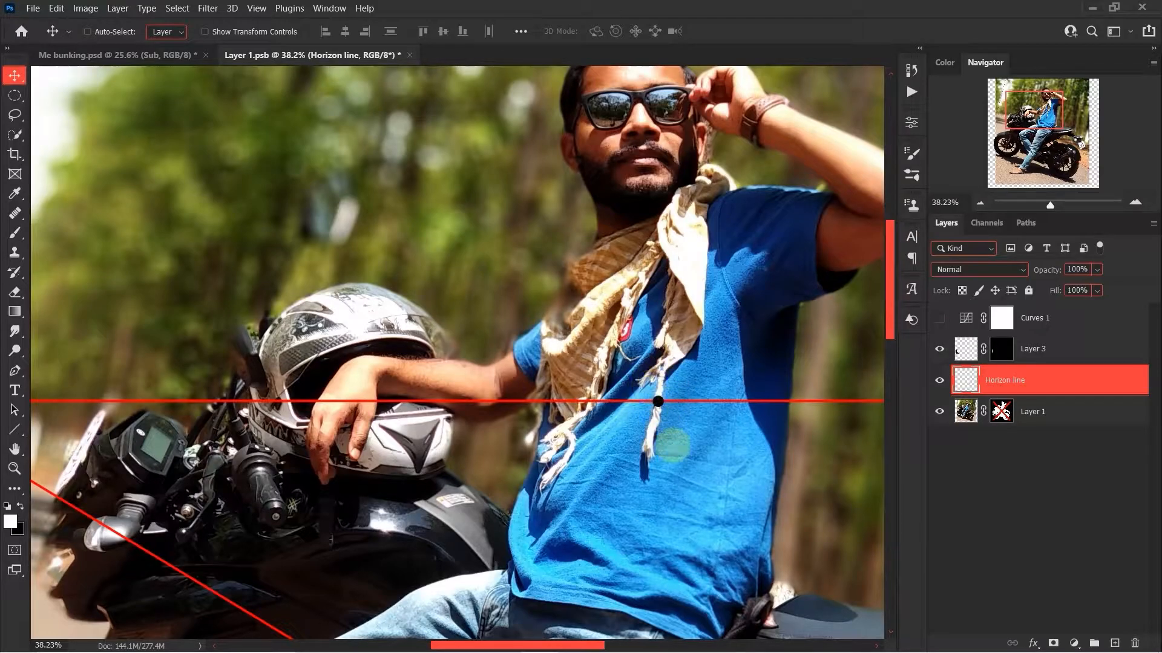
Turn the Layer 1 mask back on inside the smart object and return to the Me bunking.psd composite.
{"action": "scroll", "coordinate": [657, 402], "scroll_direction": "down", "scroll_amount": 5}
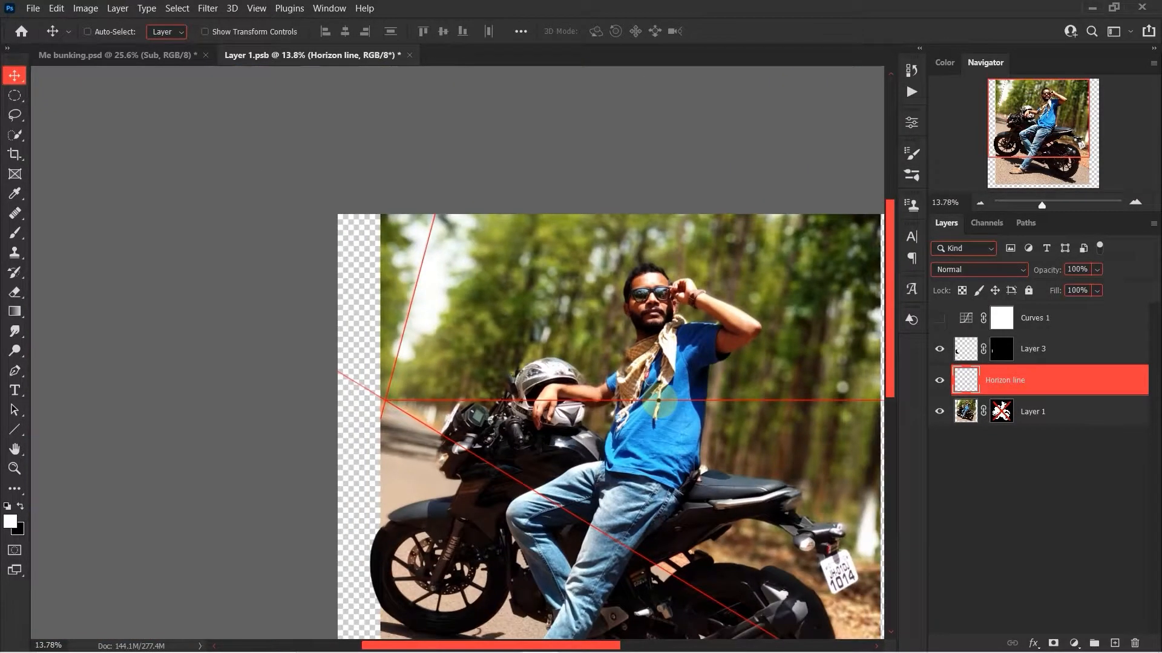
{"action": "scroll", "coordinate": [658, 401], "scroll_direction": "down", "scroll_amount": 3}
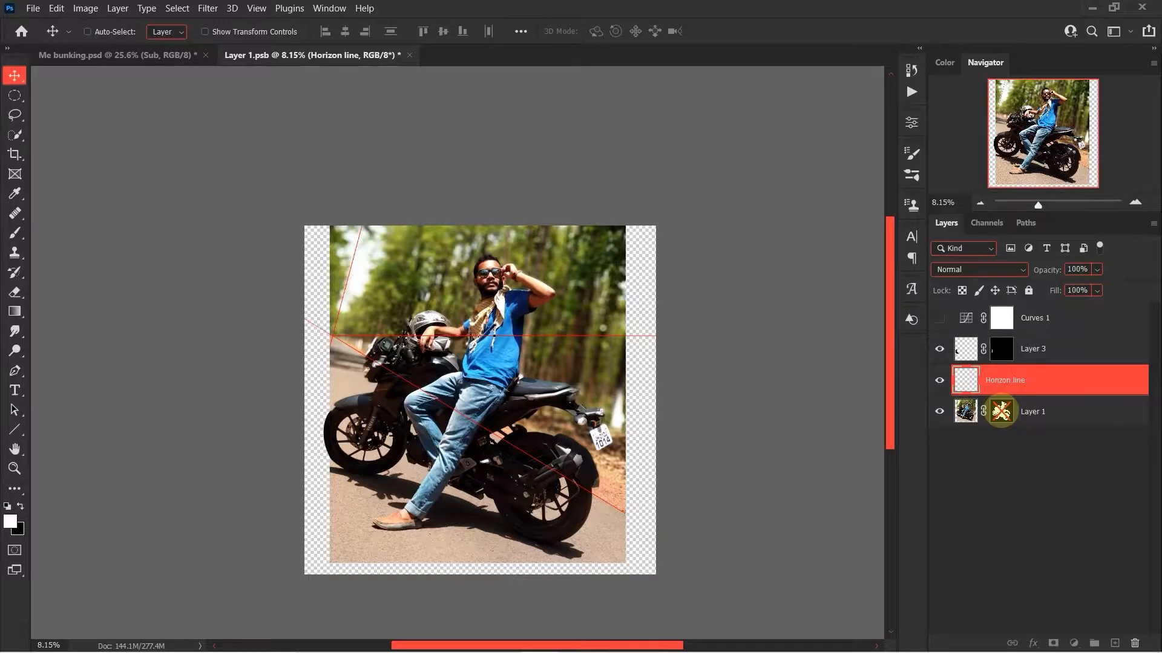
{"action": "left_click", "coordinate": [1000, 411], "text": "shift"}
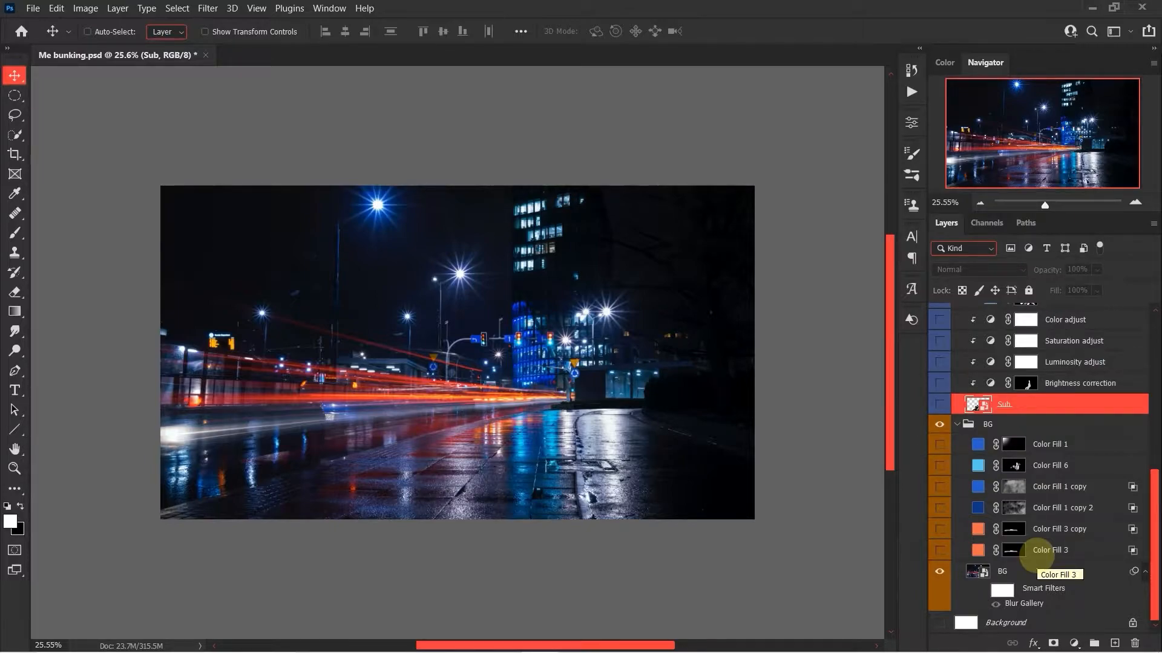
Show the Horizon line for BG group and look through the line layers it contains.
{"action": "scroll", "coordinate": [1036, 557], "scroll_direction": "up", "scroll_amount": 10}
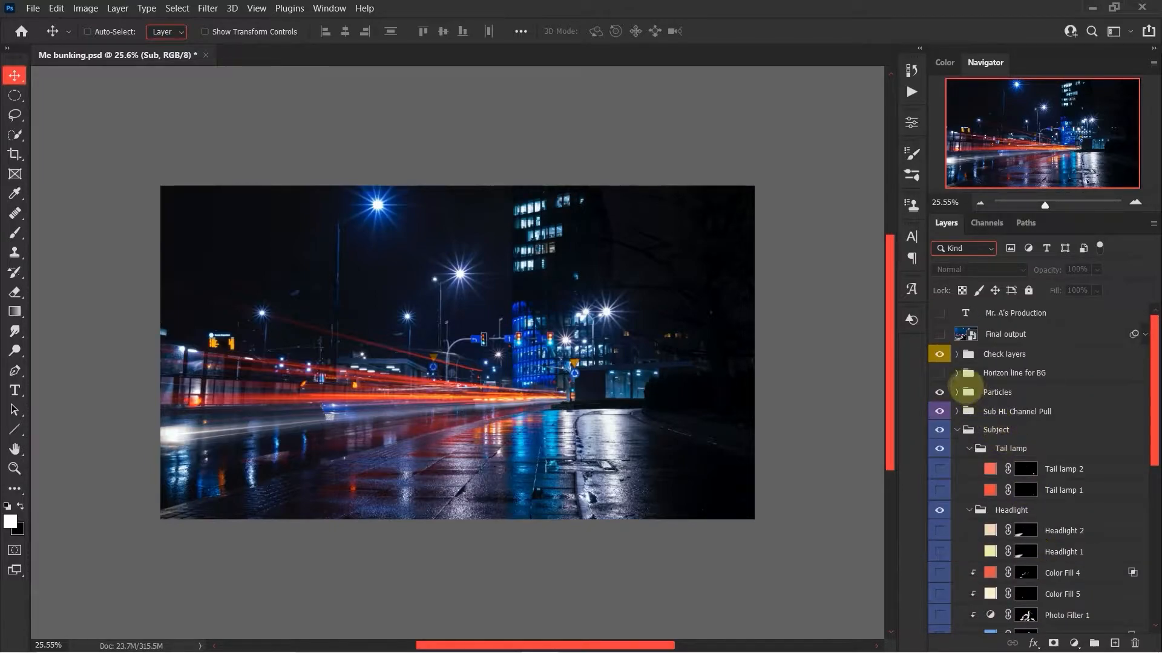
{"action": "left_click", "coordinate": [939, 373]}
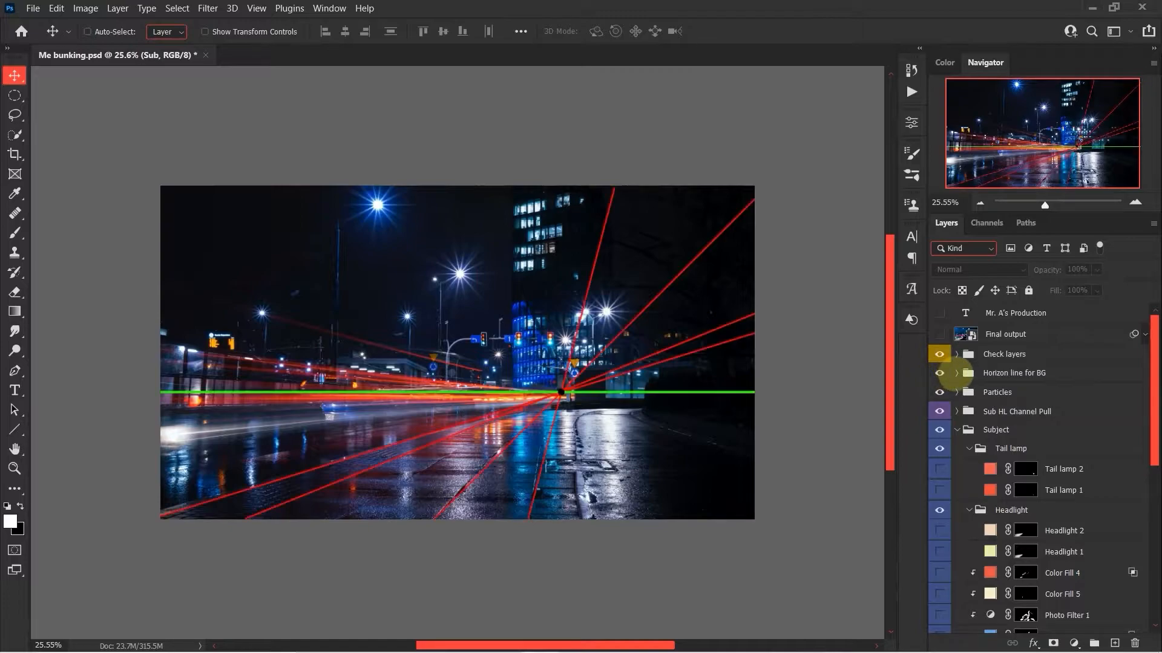
{"action": "left_click", "coordinate": [956, 373]}
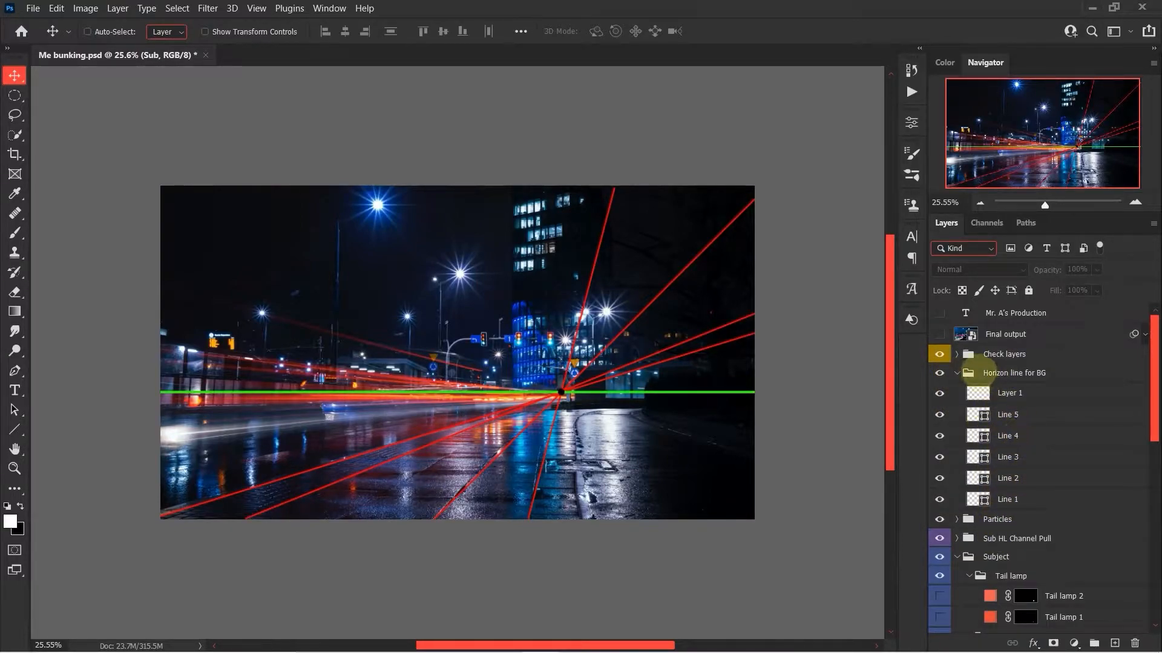
{"action": "left_click", "coordinate": [956, 373]}
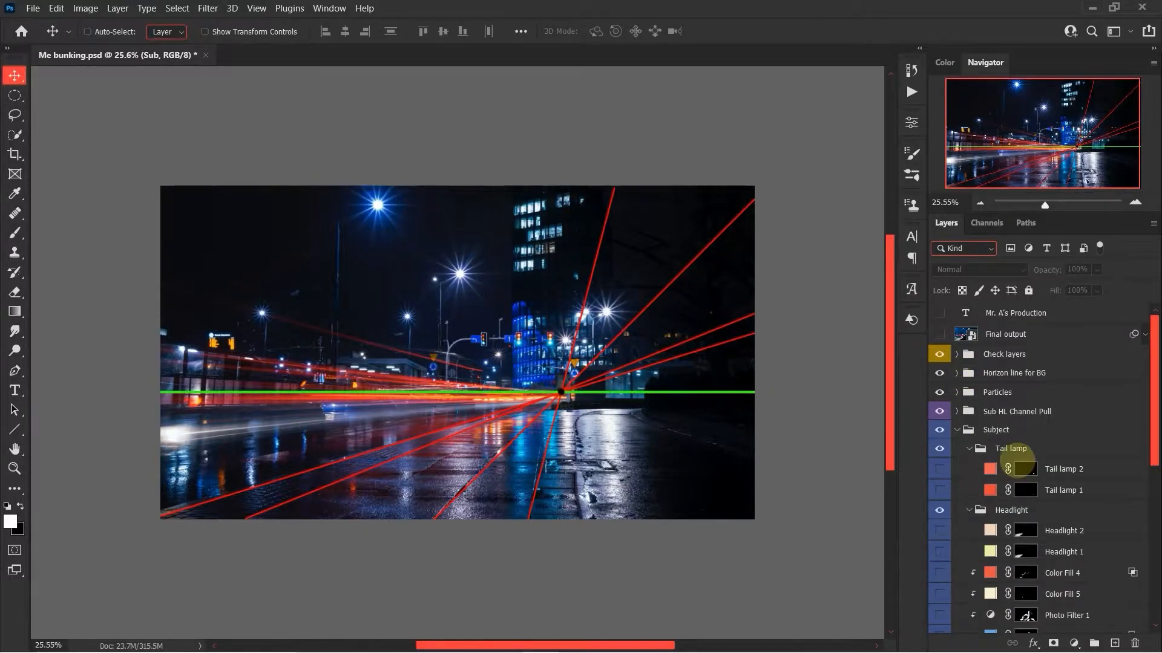
Show the Sub. layer and compare the subject's placement with the background's green horizon line.
{"action": "scroll", "coordinate": [980, 555], "scroll_direction": "down", "scroll_amount": 5}
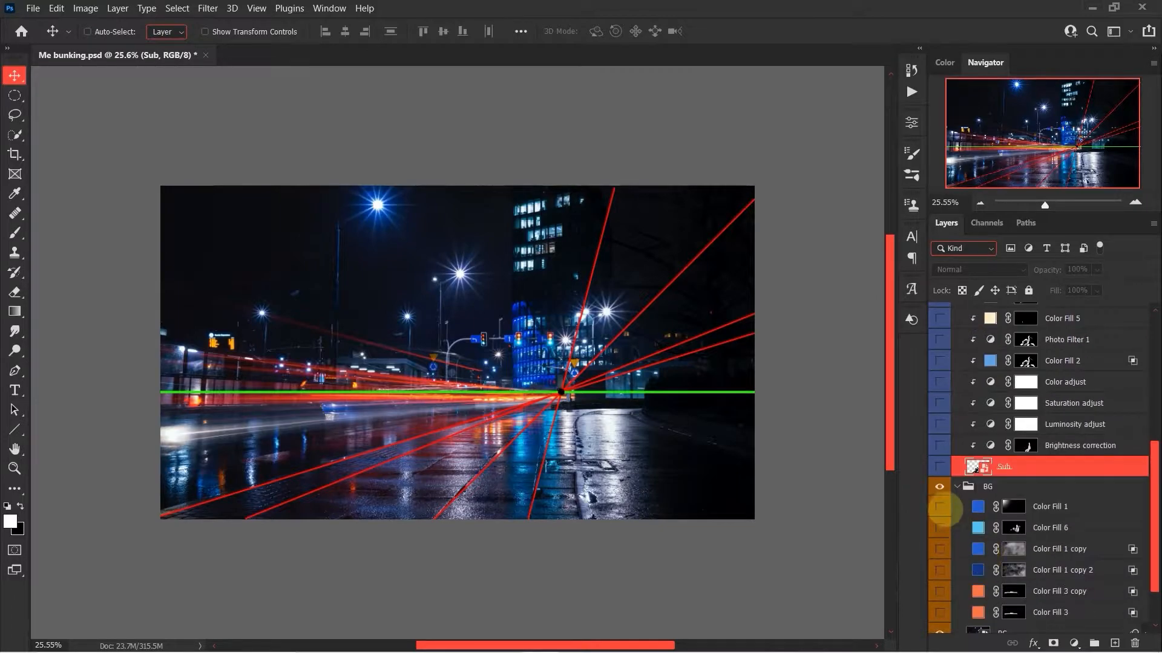
{"action": "left_click", "coordinate": [939, 467]}
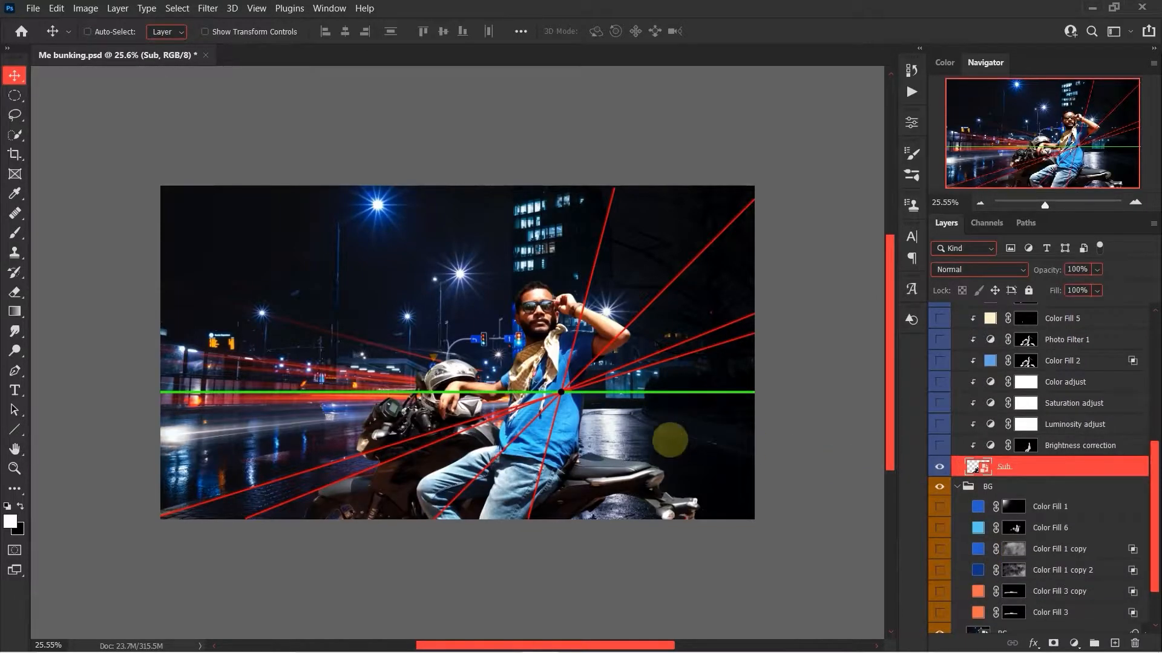
{"action": "scroll", "coordinate": [542, 387], "scroll_direction": "up", "scroll_amount": 1}
{"action": "scroll", "coordinate": [548, 390], "scroll_direction": "up", "scroll_amount": 5}
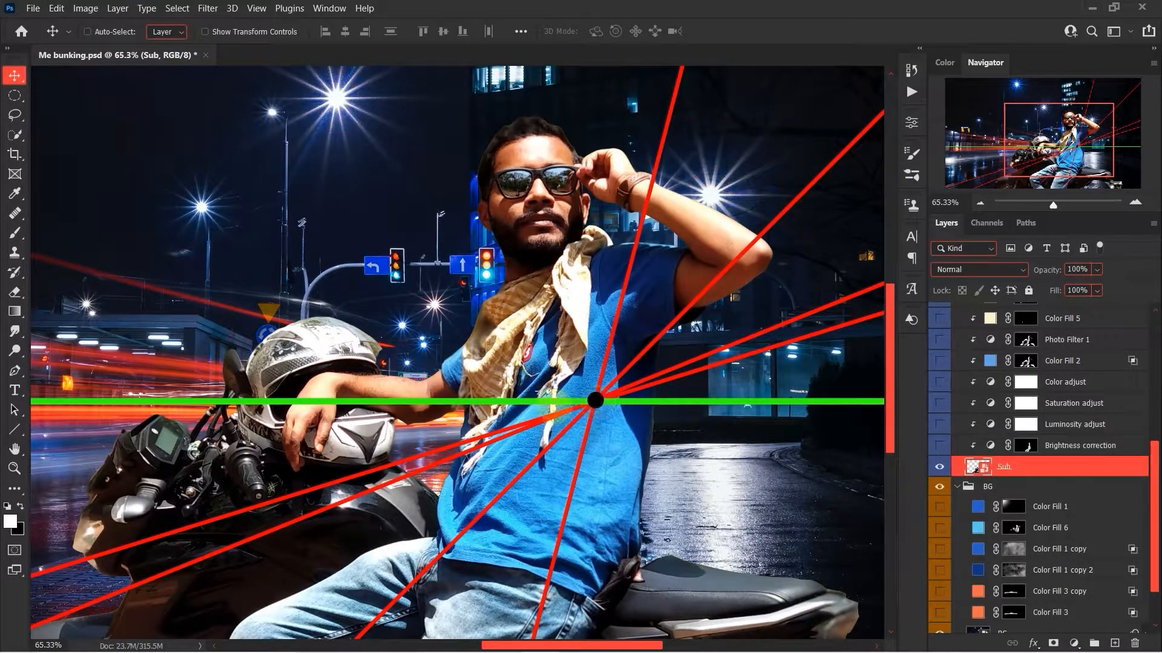
{"action": "scroll", "coordinate": [599, 399], "scroll_direction": "down", "scroll_amount": 5}
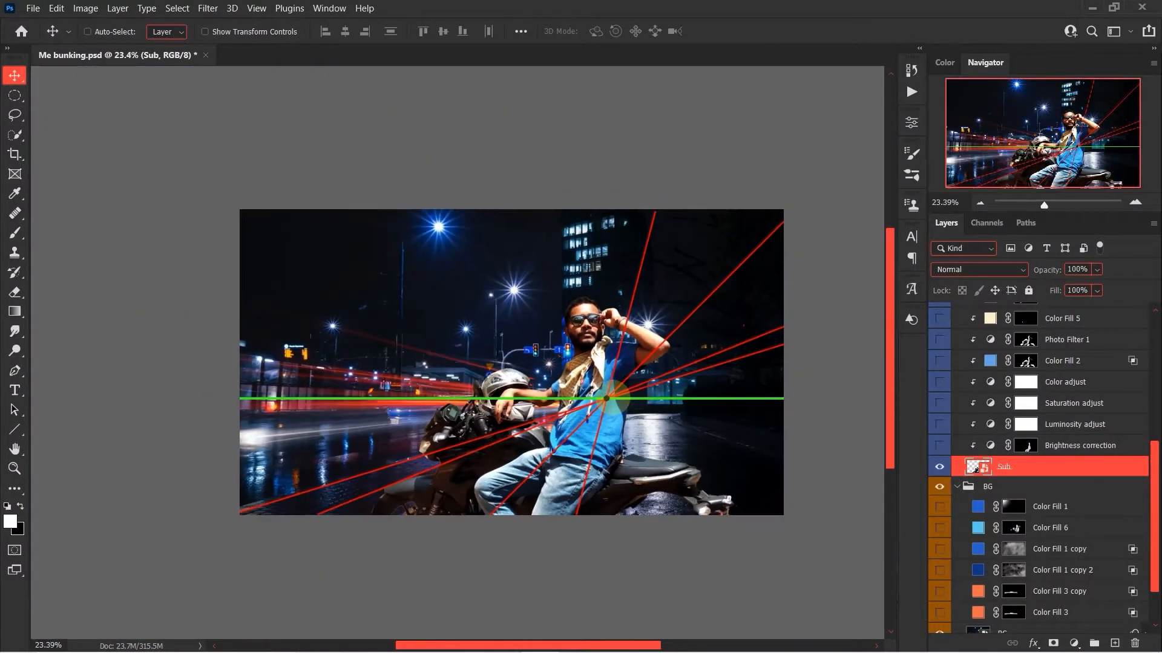
Hide the Horizon line for BG group and enable the smart filters on the BG layer.
{"action": "scroll", "coordinate": [966, 452], "scroll_direction": "up", "scroll_amount": 5}
{"action": "left_click", "coordinate": [939, 352]}
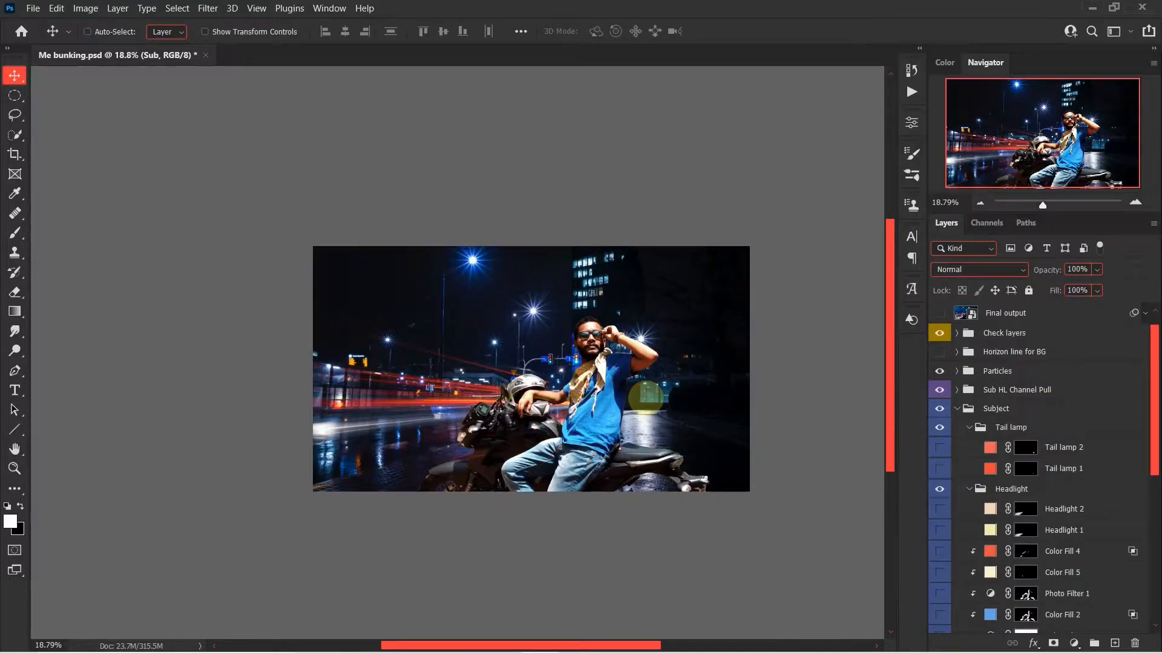
{"action": "scroll", "coordinate": [954, 465], "scroll_direction": "down", "scroll_amount": 10}
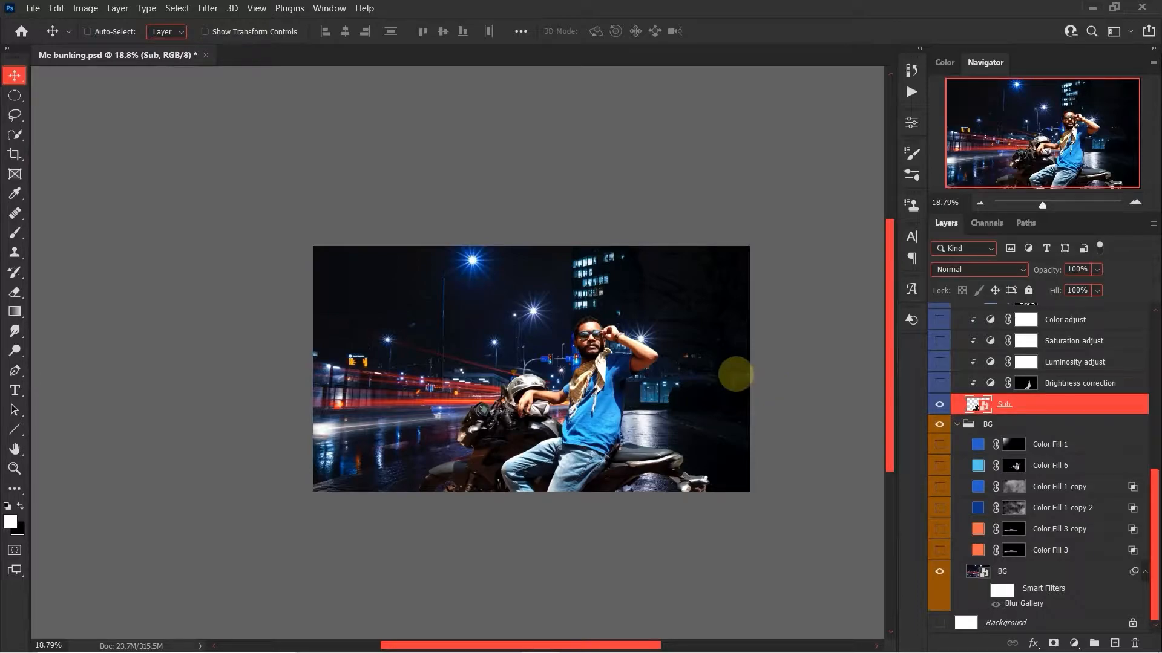
{"action": "left_click", "coordinate": [979, 590]}
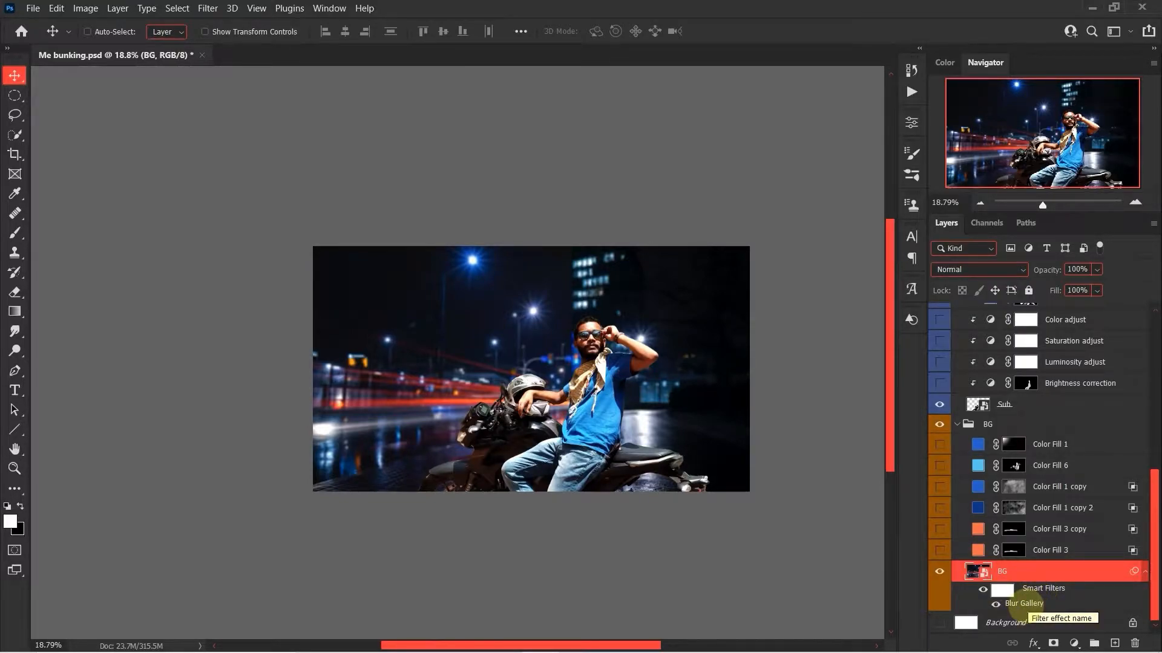
Open the BG layer's Blur Gallery filter, inspect both Tilt-Shift blur pins and their settings, and cancel without changes.
{"action": "double_click", "coordinate": [1022, 604]}
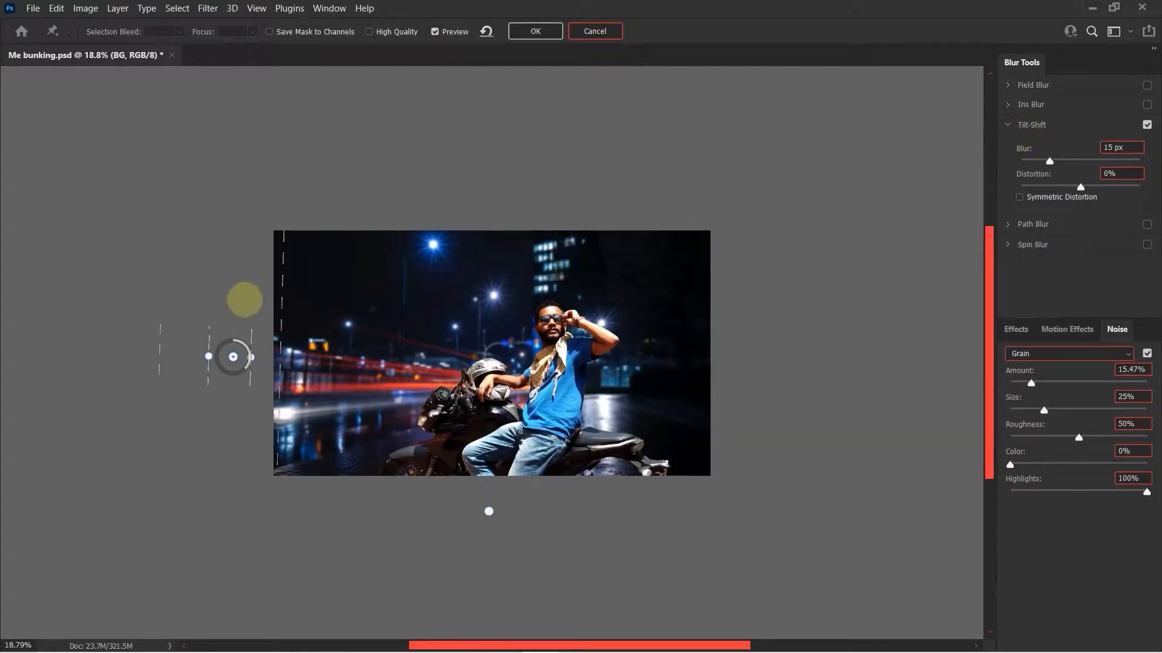
{"action": "left_click", "coordinate": [489, 511]}
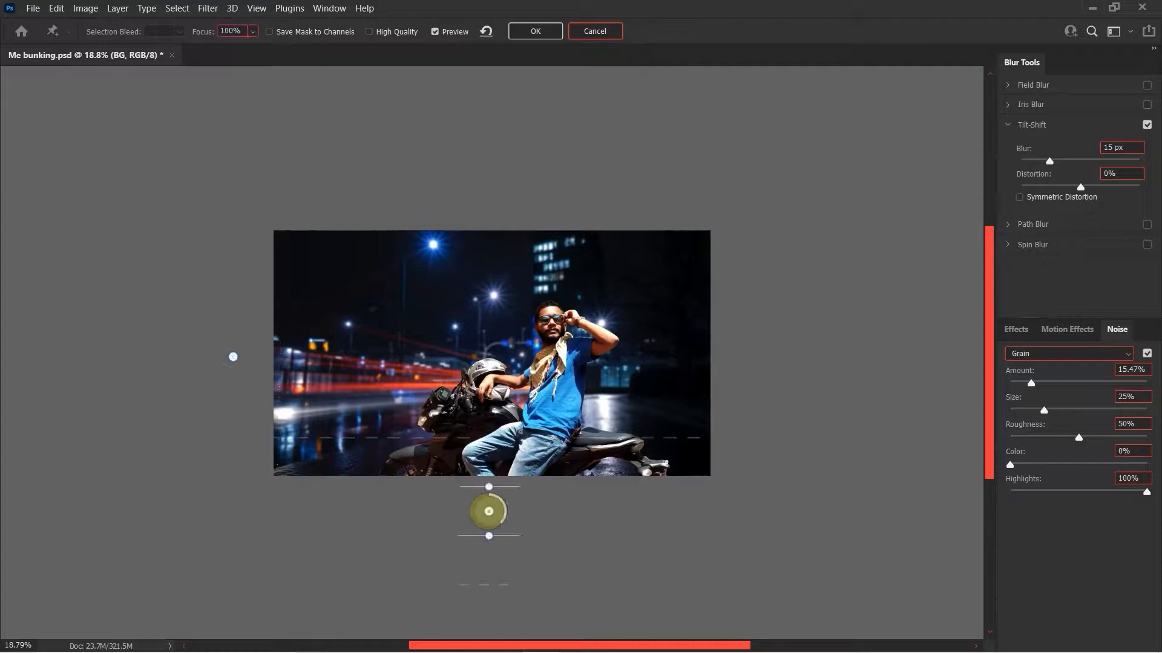
{"action": "left_click", "coordinate": [234, 356]}
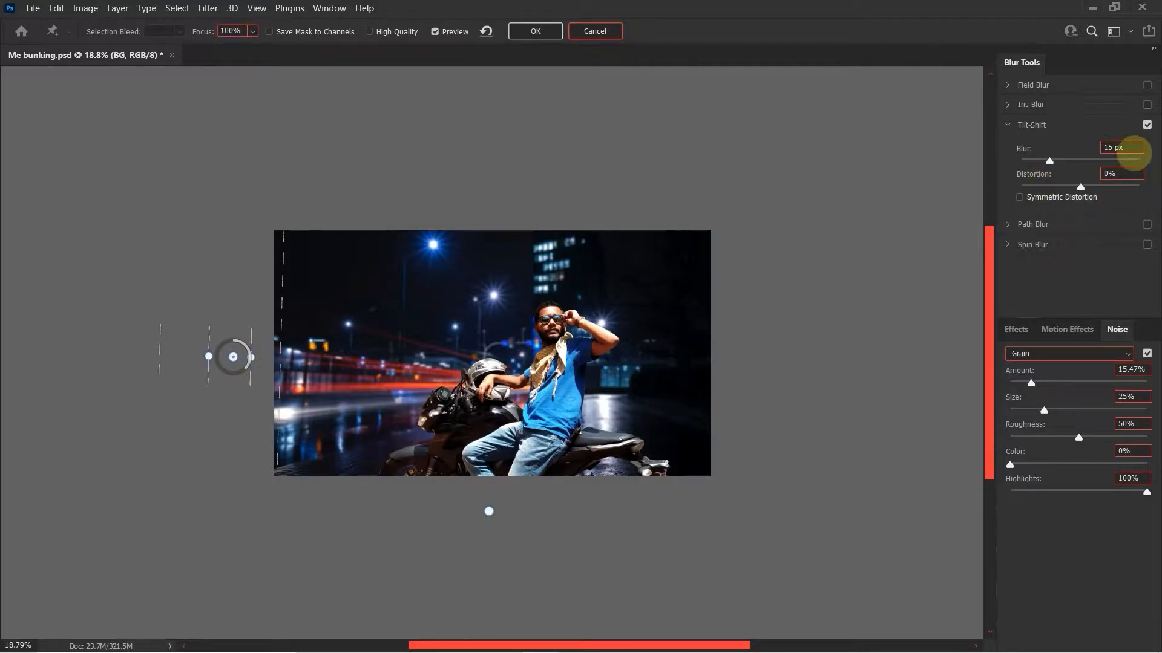
{"action": "left_click", "coordinate": [604, 30]}
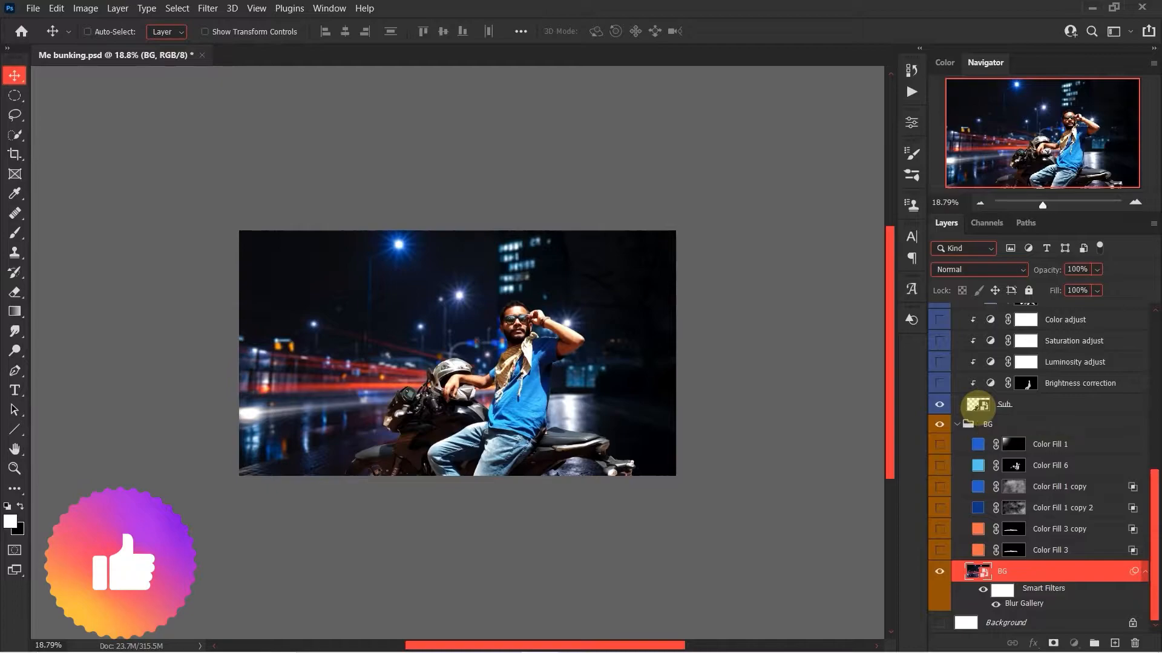
Show the Brightness Check layer in the Check layers group and inspect its solid fill color.
{"action": "left_click", "coordinate": [977, 404]}
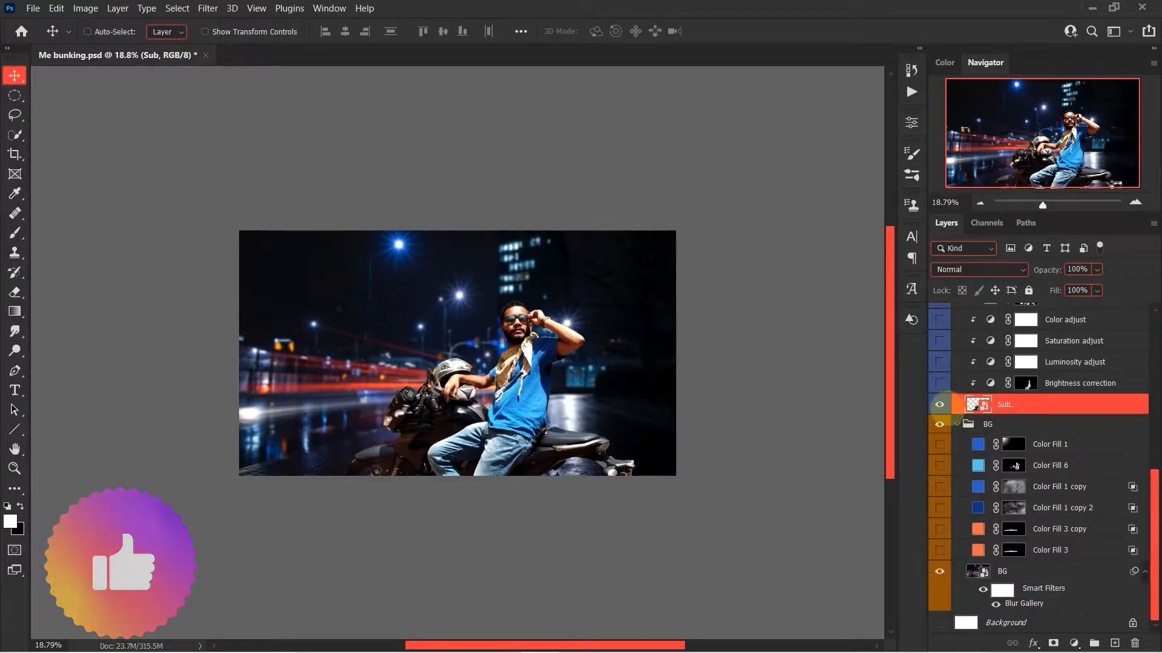
{"action": "scroll", "coordinate": [1009, 510], "scroll_direction": "up", "scroll_amount": 4}
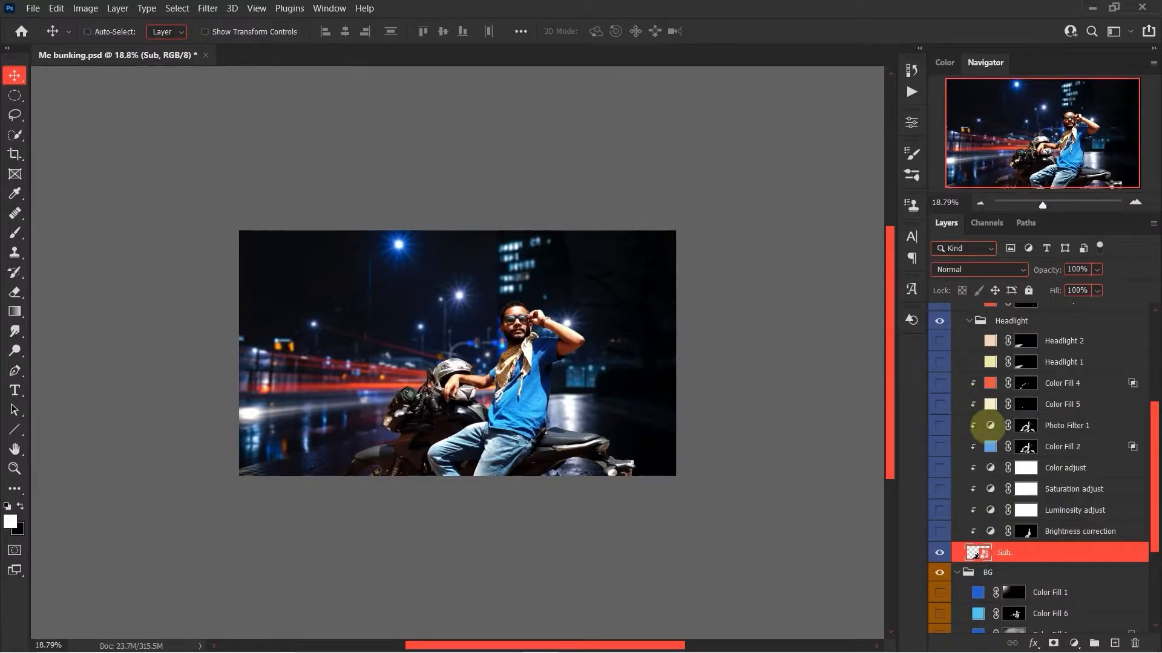
{"action": "scroll", "coordinate": [990, 427], "scroll_direction": "up", "scroll_amount": 3}
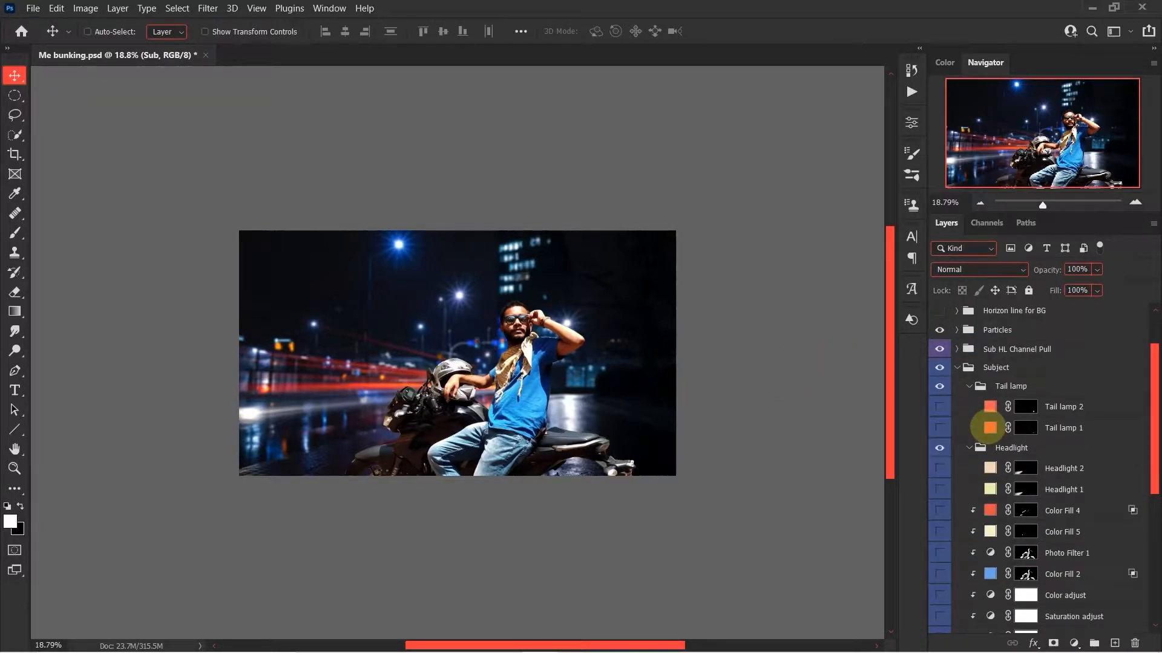
{"action": "scroll", "coordinate": [985, 439], "scroll_direction": "up", "scroll_amount": 2}
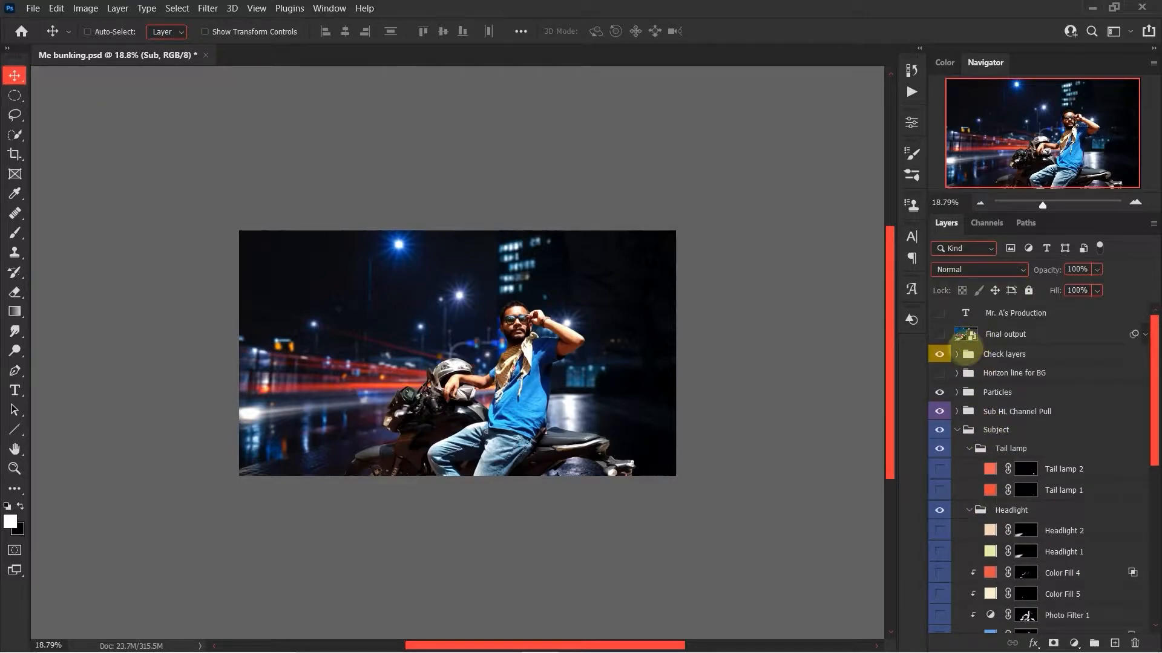
{"action": "left_click", "coordinate": [956, 354]}
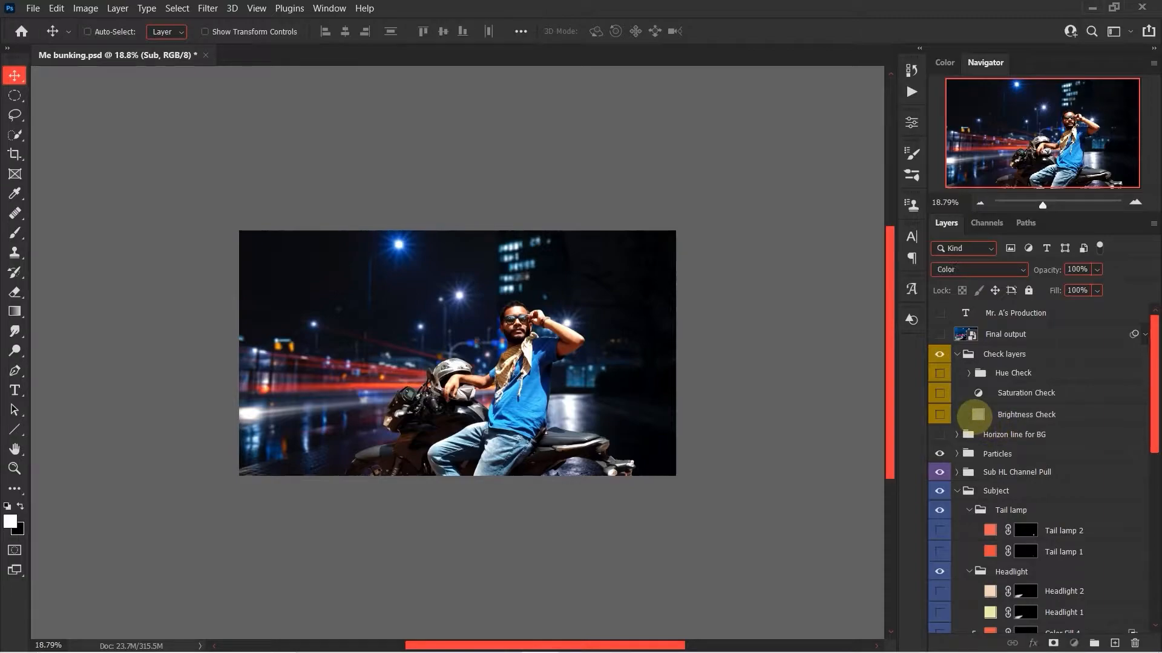
{"action": "left_click", "coordinate": [978, 414]}
{"action": "left_click", "coordinate": [939, 414]}
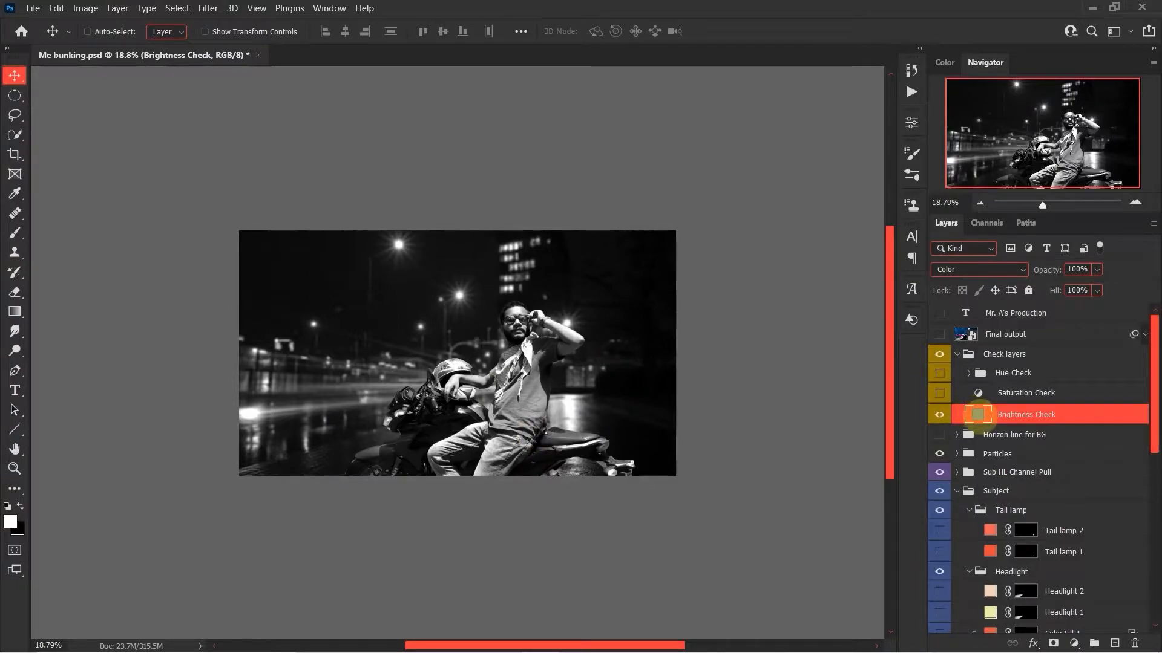
{"action": "double_click", "coordinate": [977, 414]}
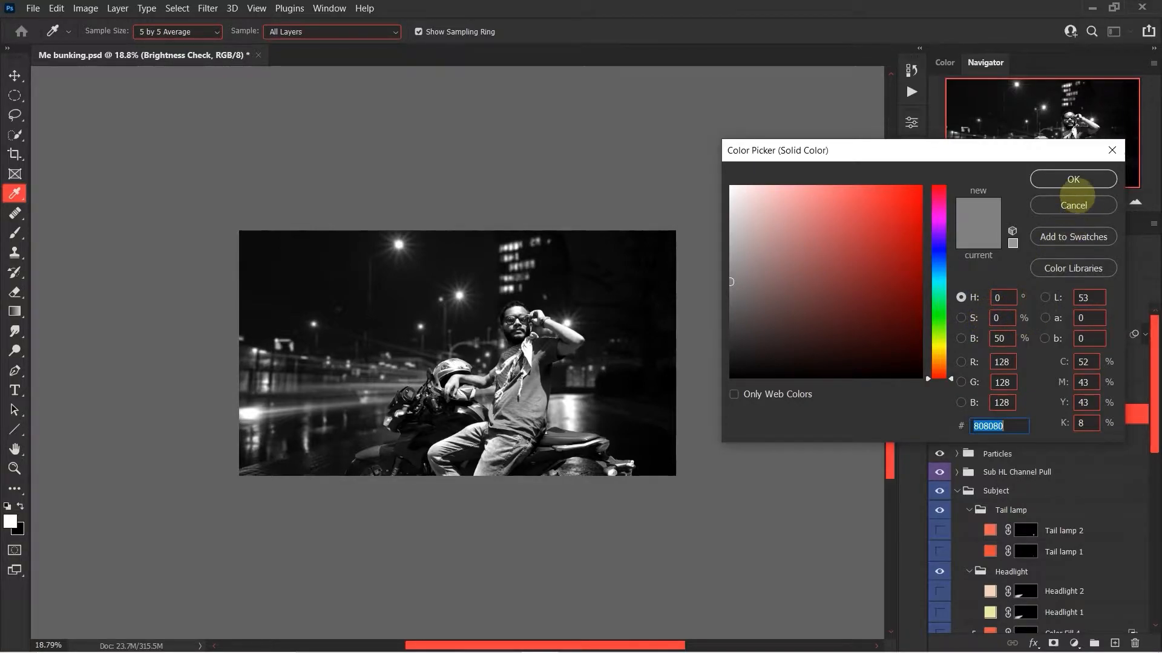
{"action": "left_click", "coordinate": [1073, 205]}
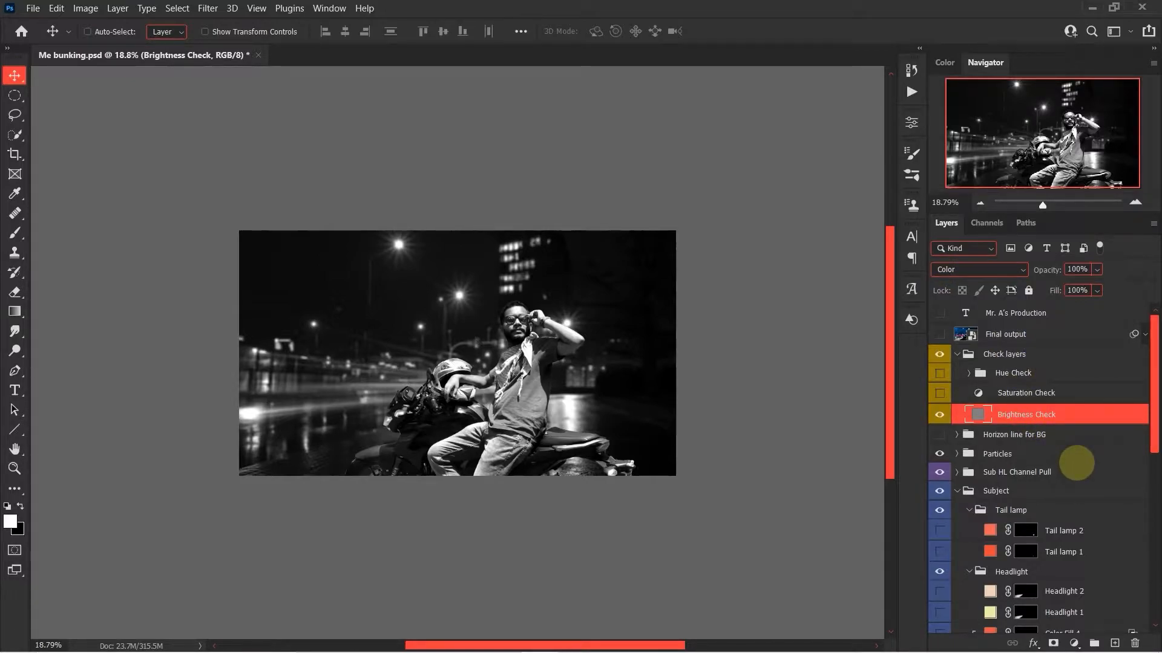
Show the Brightness correction layer clipped to the subject and inspect its curve and layer mask.
{"action": "scroll", "coordinate": [1076, 463], "scroll_direction": "down", "scroll_amount": 10}
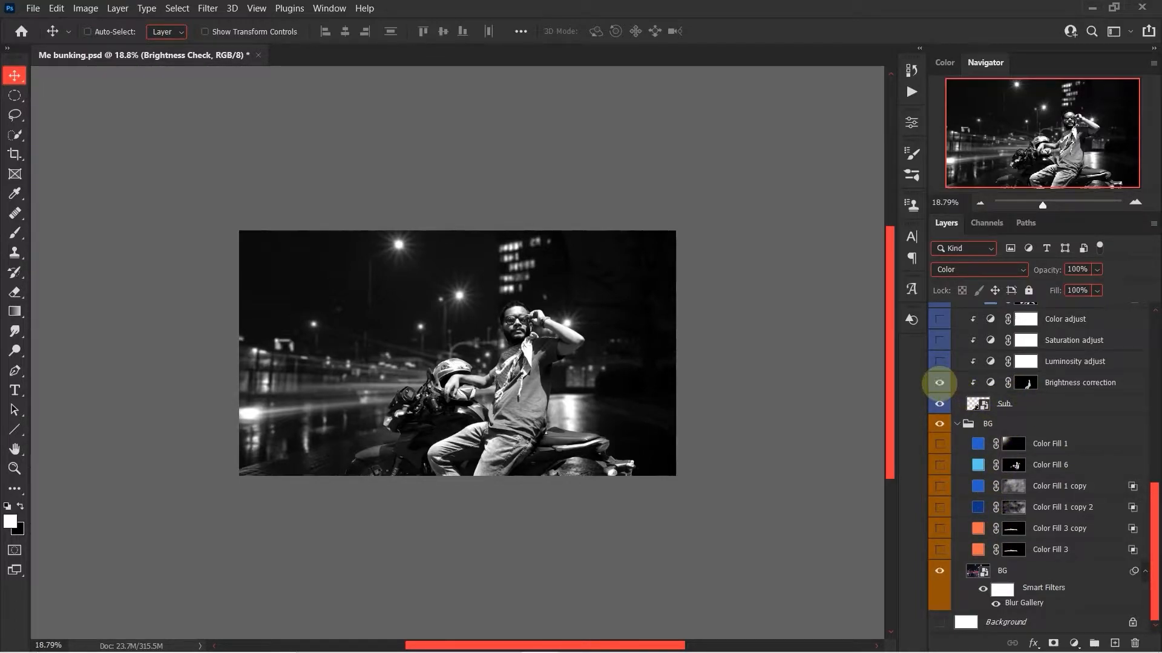
{"action": "double_click", "coordinate": [990, 383]}
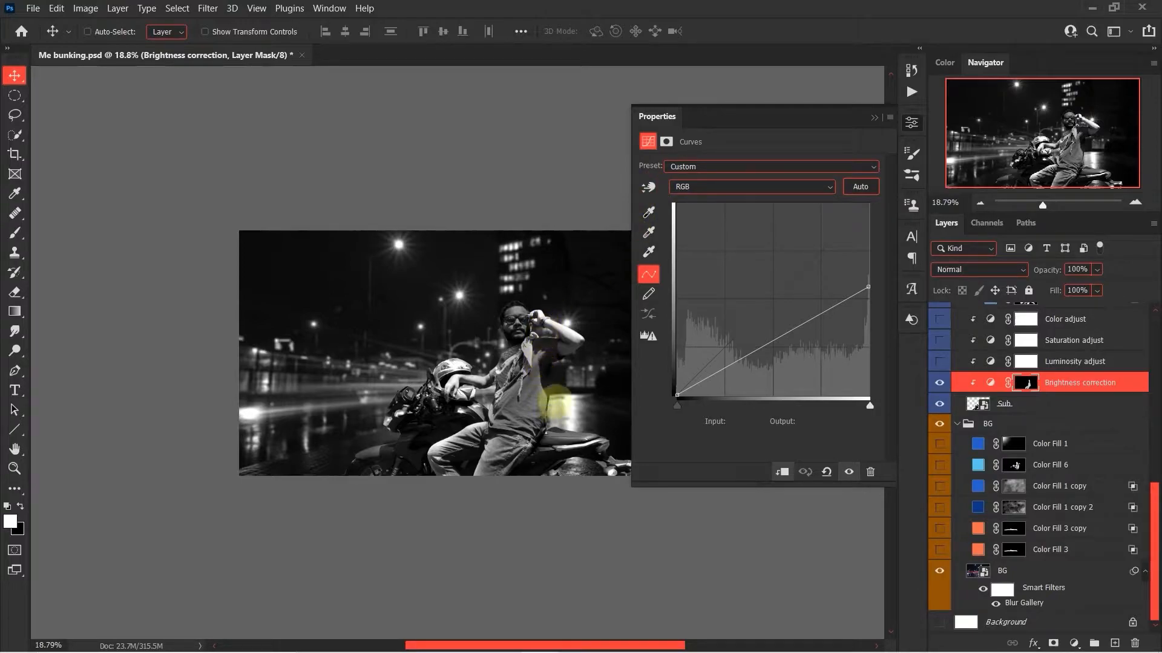
{"action": "left_click", "coordinate": [911, 122]}
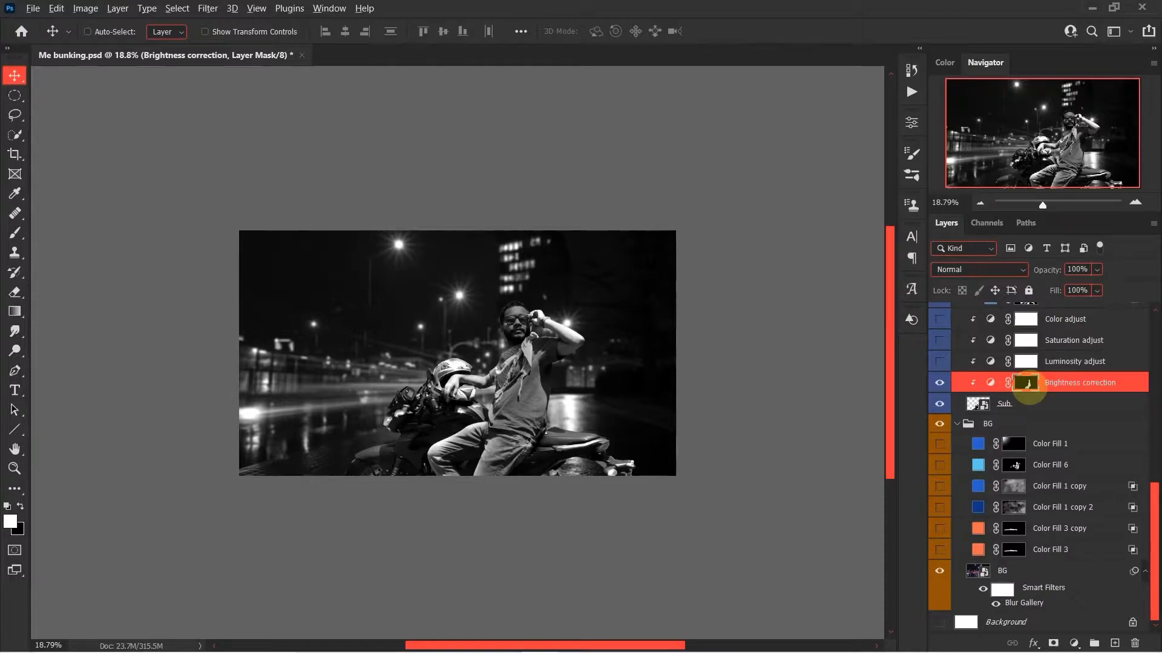
{"action": "left_click", "coordinate": [1026, 388], "text": "alt"}
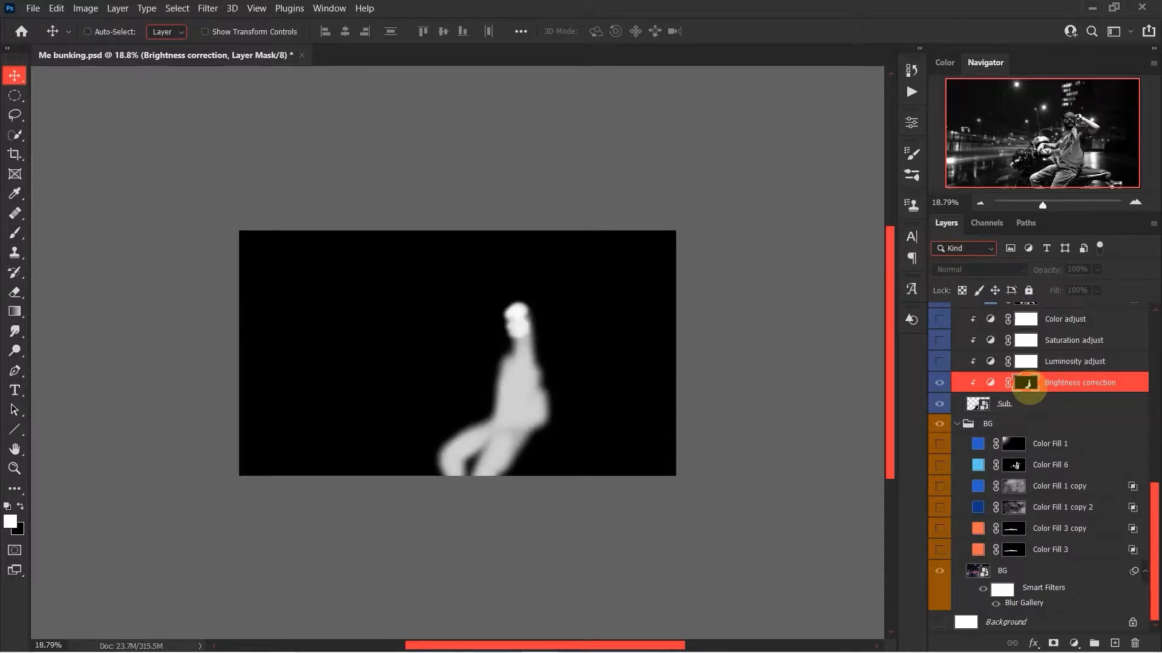
{"action": "left_click", "coordinate": [1026, 388], "text": "alt"}
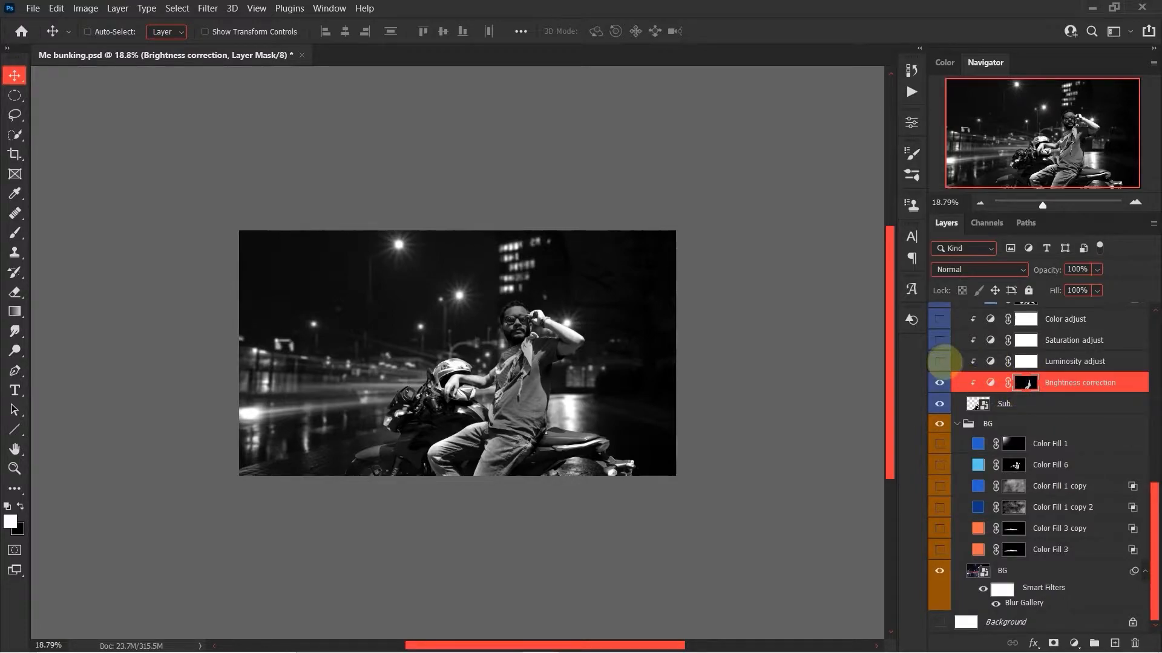
Show the Luminosity adjust layer above Brightness correction and review its Exposure settings.
{"action": "left_click", "coordinate": [939, 361]}
{"action": "double_click", "coordinate": [991, 361]}
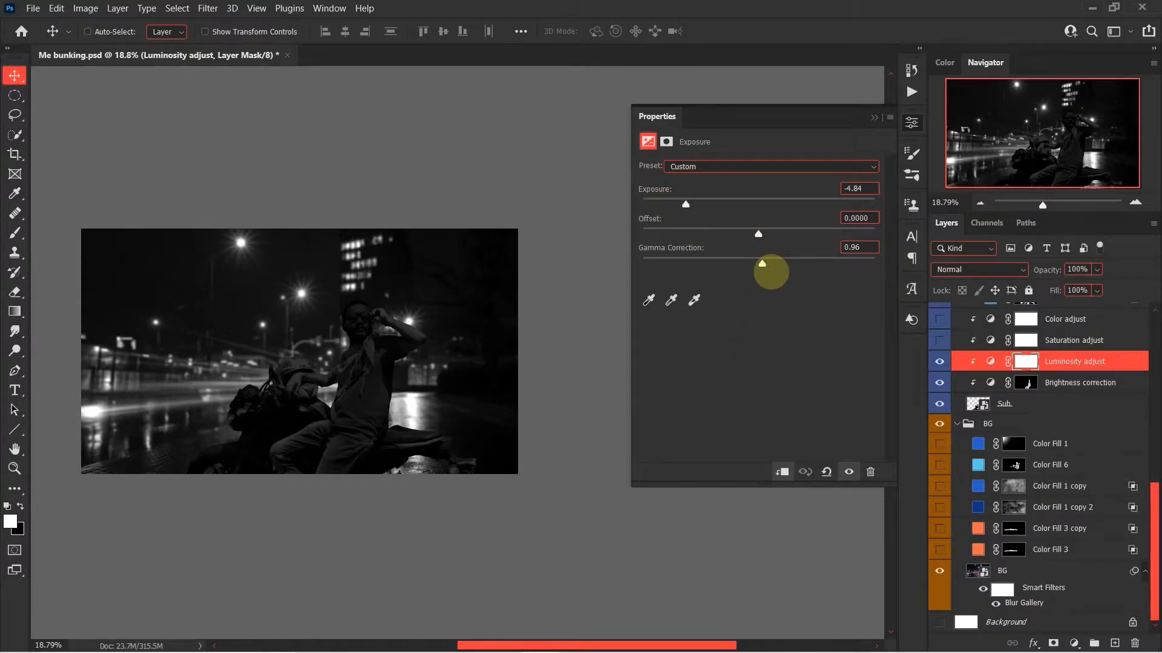
{"action": "left_click", "coordinate": [908, 122]}
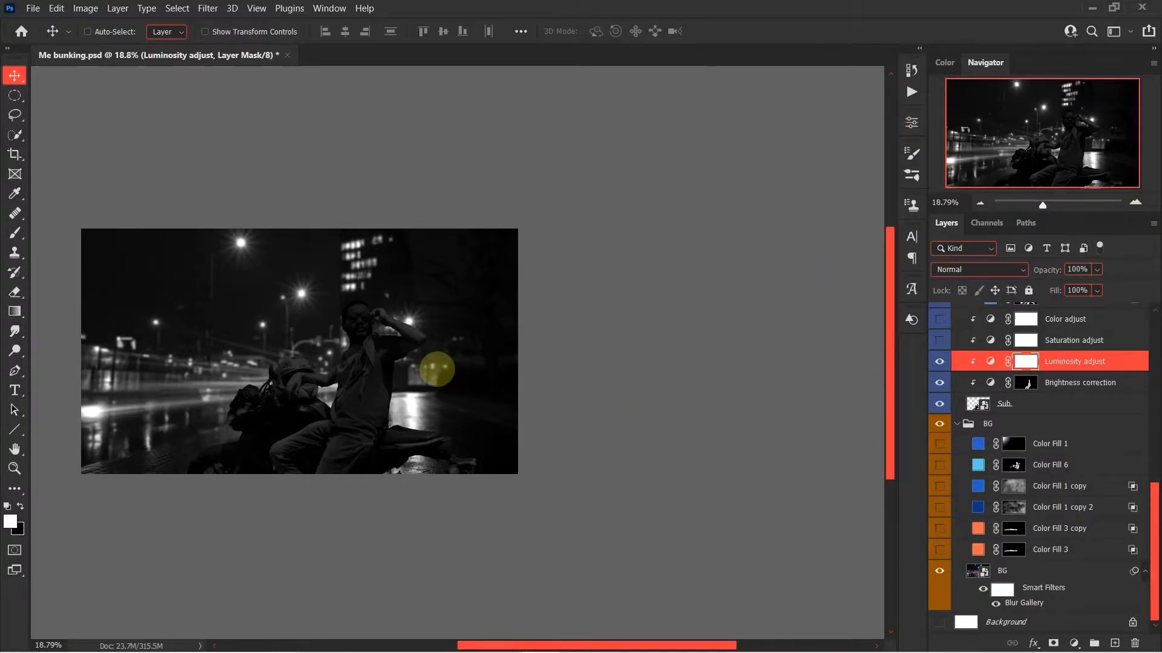
Hide the Brightness Check layer in the Check layers group.
{"action": "scroll", "coordinate": [1019, 407], "scroll_direction": "up", "scroll_amount": 5}
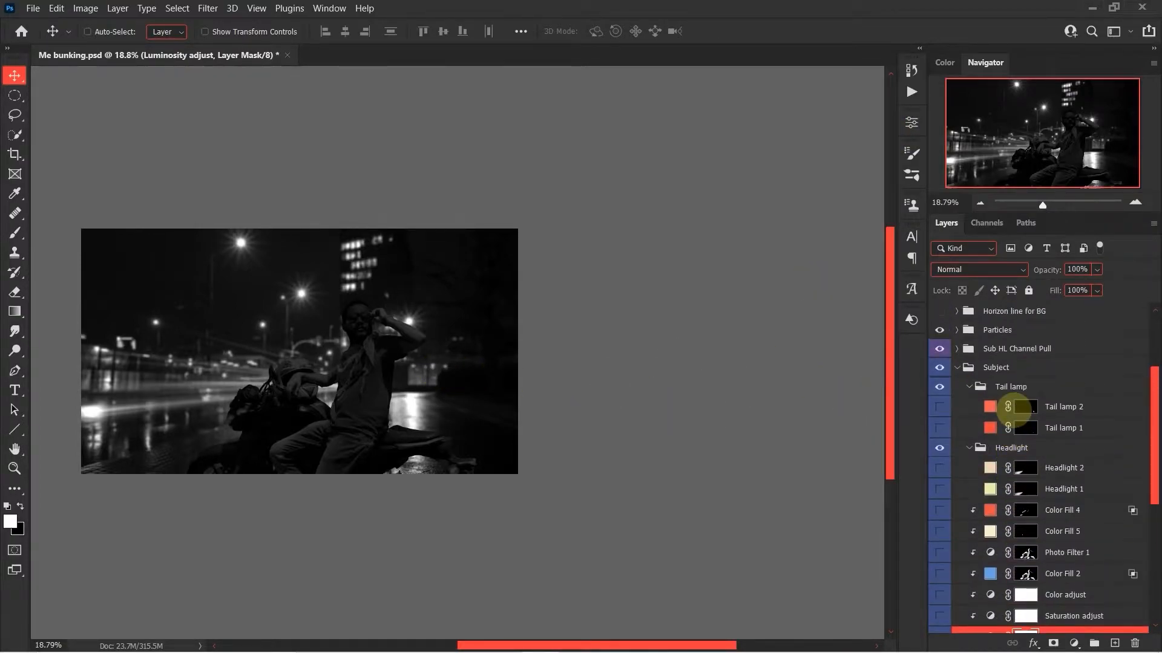
{"action": "scroll", "coordinate": [968, 411], "scroll_direction": "up", "scroll_amount": 3}
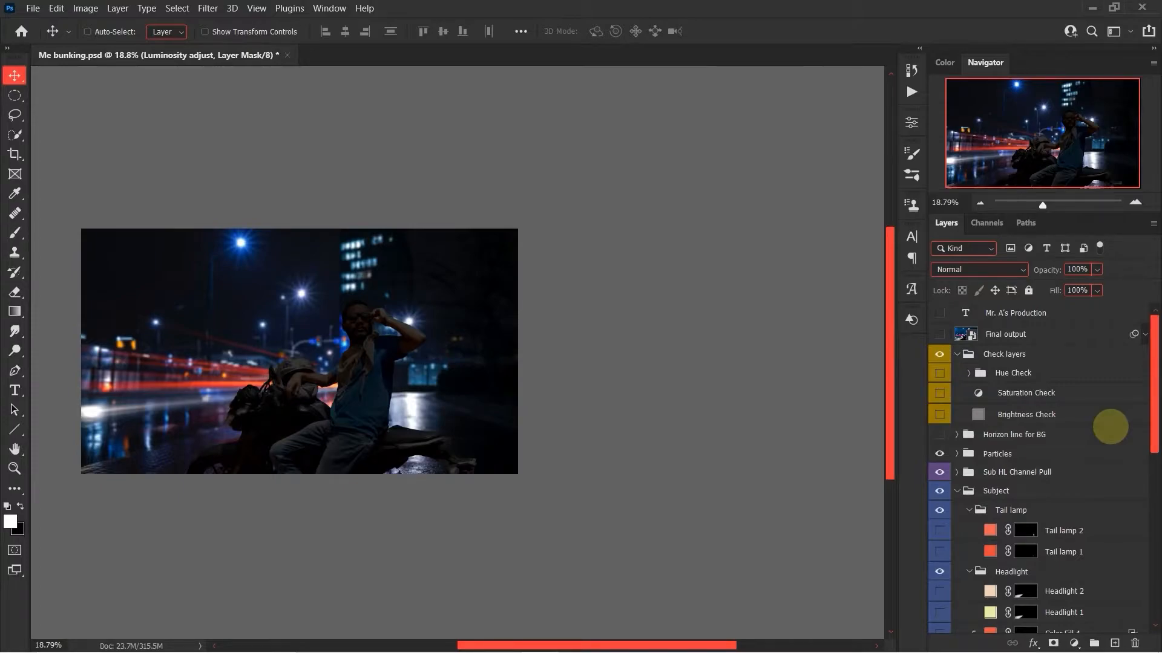
Show the Saturation Check layer in the Check layers group and review its Selective Color settings across the color ranges.
{"action": "scroll", "coordinate": [1089, 466], "scroll_direction": "down", "scroll_amount": 1}
{"action": "scroll", "coordinate": [1089, 464], "scroll_direction": "down", "scroll_amount": 6}
{"action": "scroll", "coordinate": [1089, 463], "scroll_direction": "up", "scroll_amount": 7}
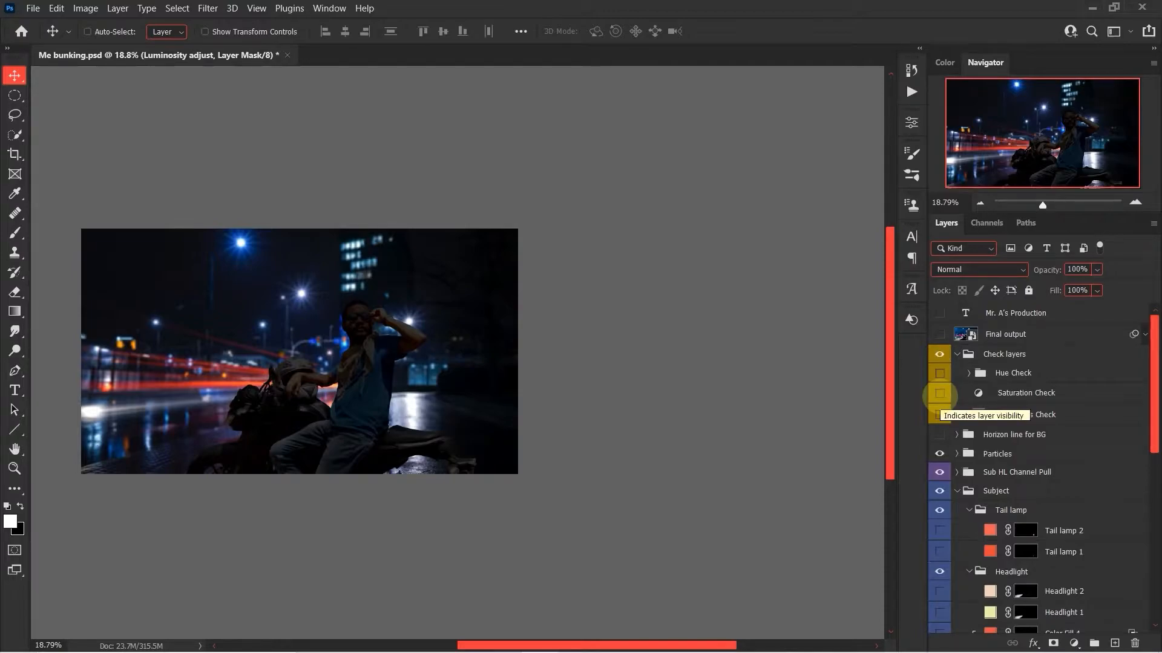
{"action": "left_click", "coordinate": [940, 394]}
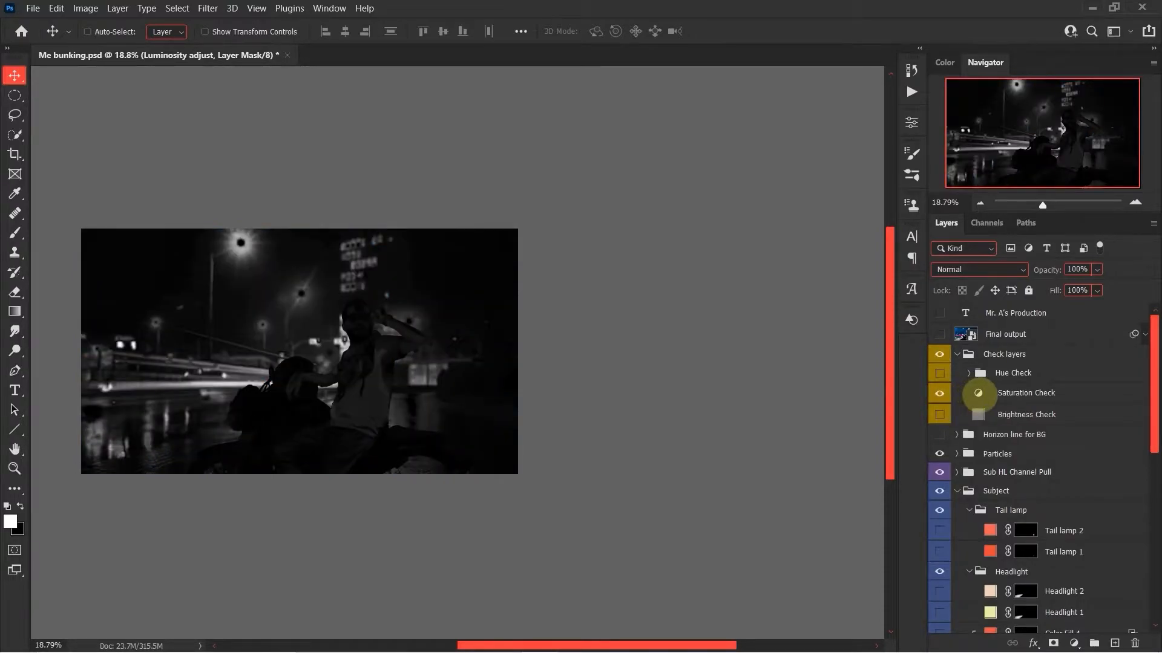
{"action": "double_click", "coordinate": [978, 393]}
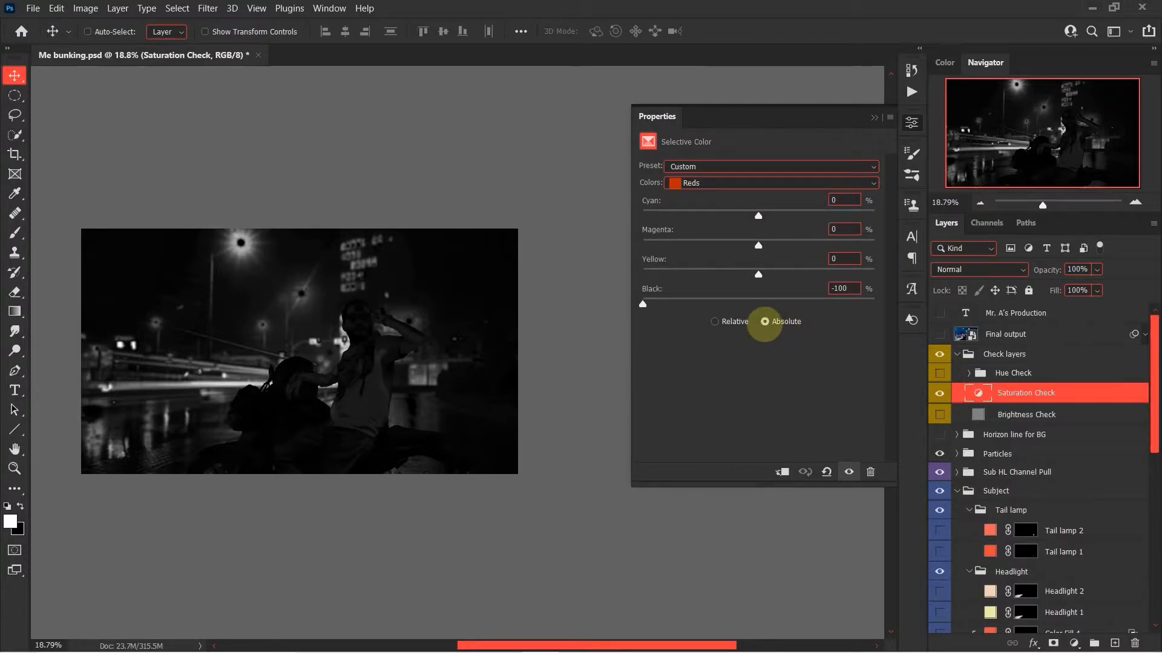
{"action": "left_click", "coordinate": [877, 183]}
{"action": "left_click", "coordinate": [871, 182]}
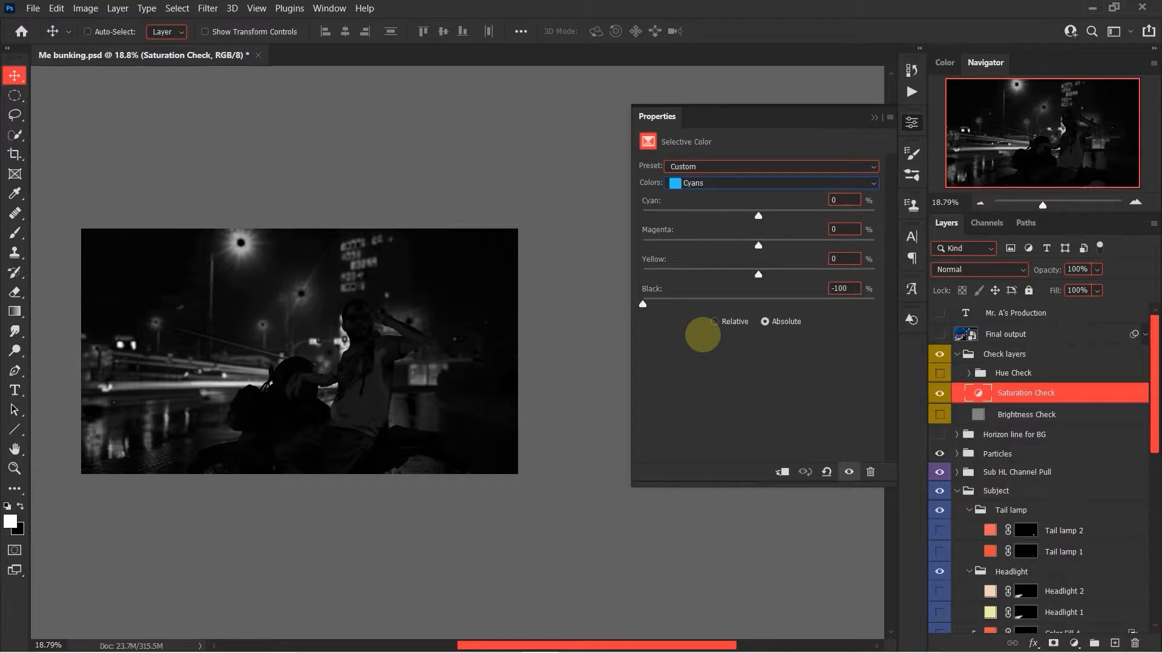
{"action": "key", "text": "Down"}
{"action": "left_click", "coordinate": [909, 121]}
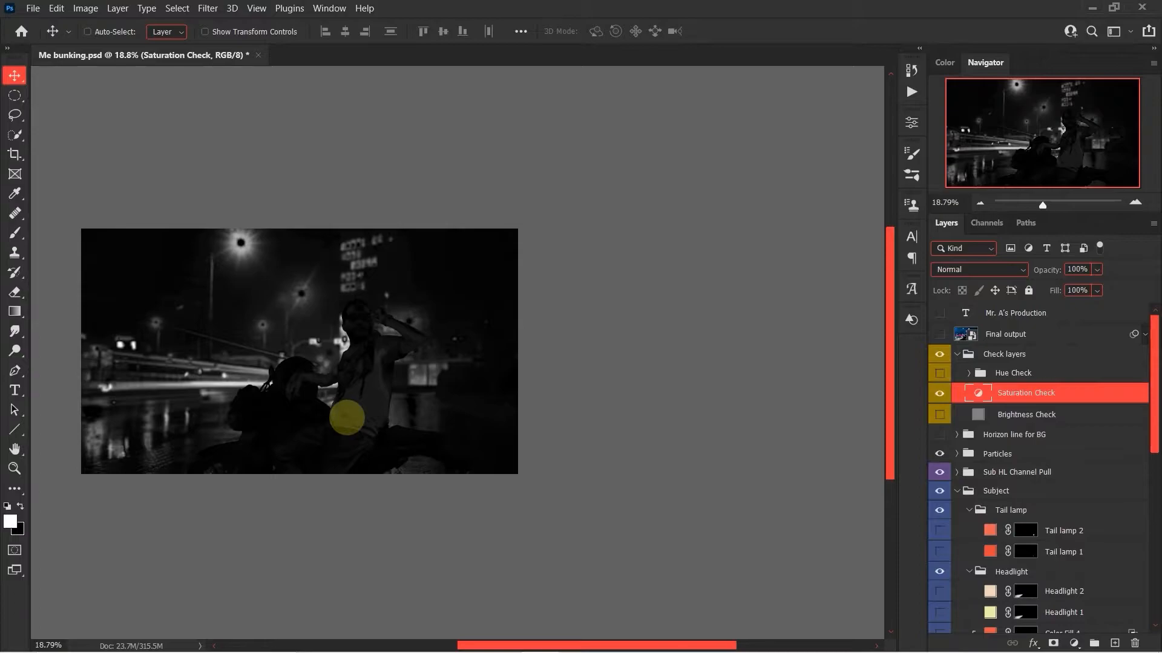
Show the Saturation adjust layer clipped to the subject and review its Hue/Saturation settings for the Cyans range.
{"action": "scroll", "coordinate": [346, 417], "scroll_direction": "up", "scroll_amount": 2}
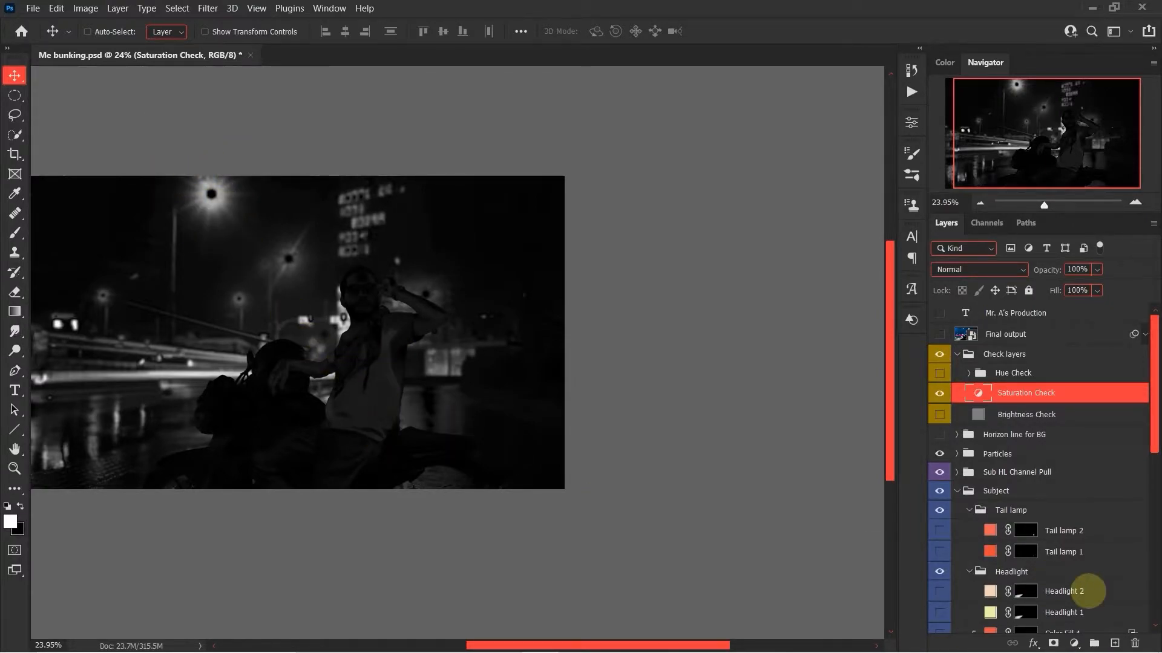
{"action": "scroll", "coordinate": [1063, 505], "scroll_direction": "down", "scroll_amount": 3}
{"action": "scroll", "coordinate": [1063, 507], "scroll_direction": "down", "scroll_amount": 2}
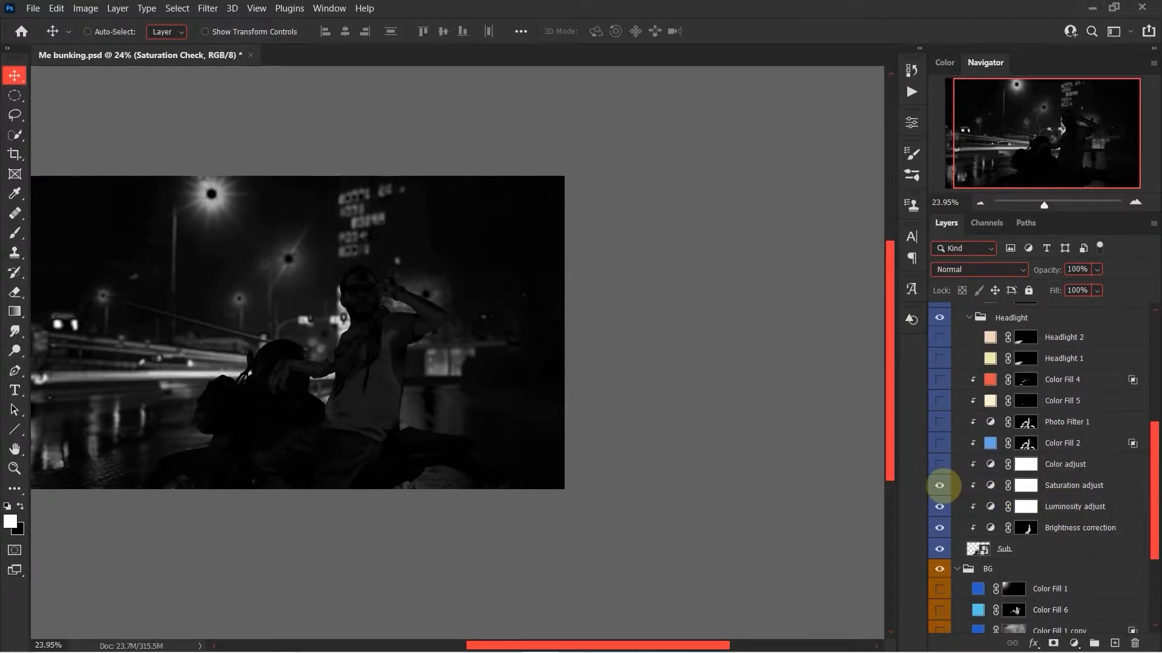
{"action": "double_click", "coordinate": [991, 485]}
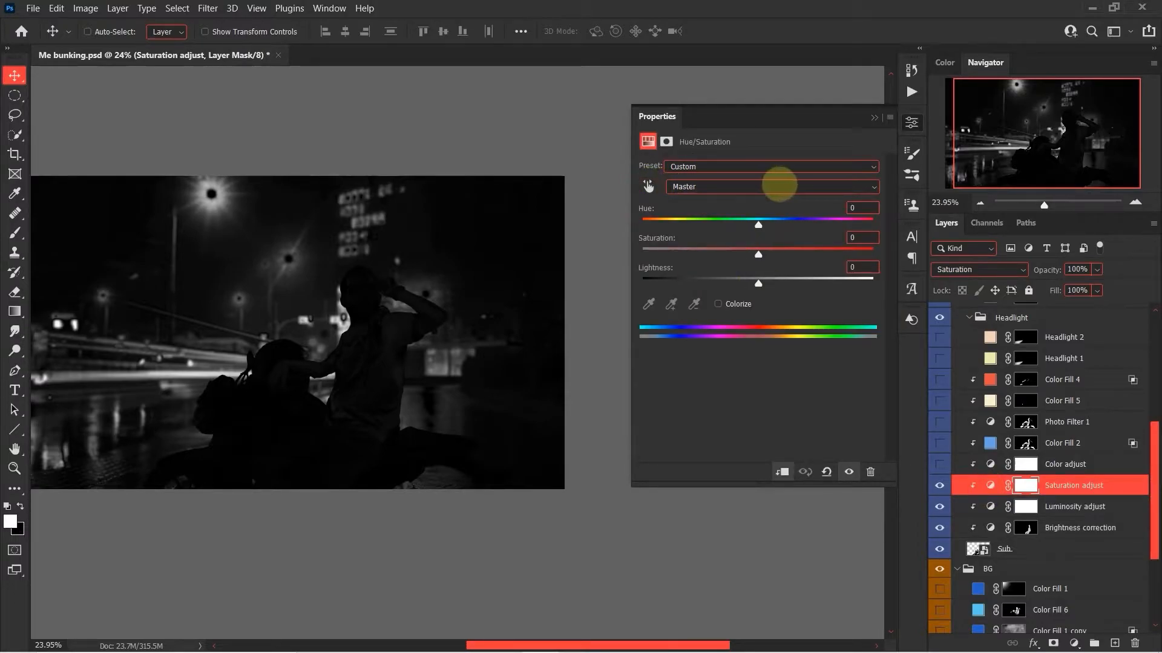
{"action": "left_click", "coordinate": [778, 187]}
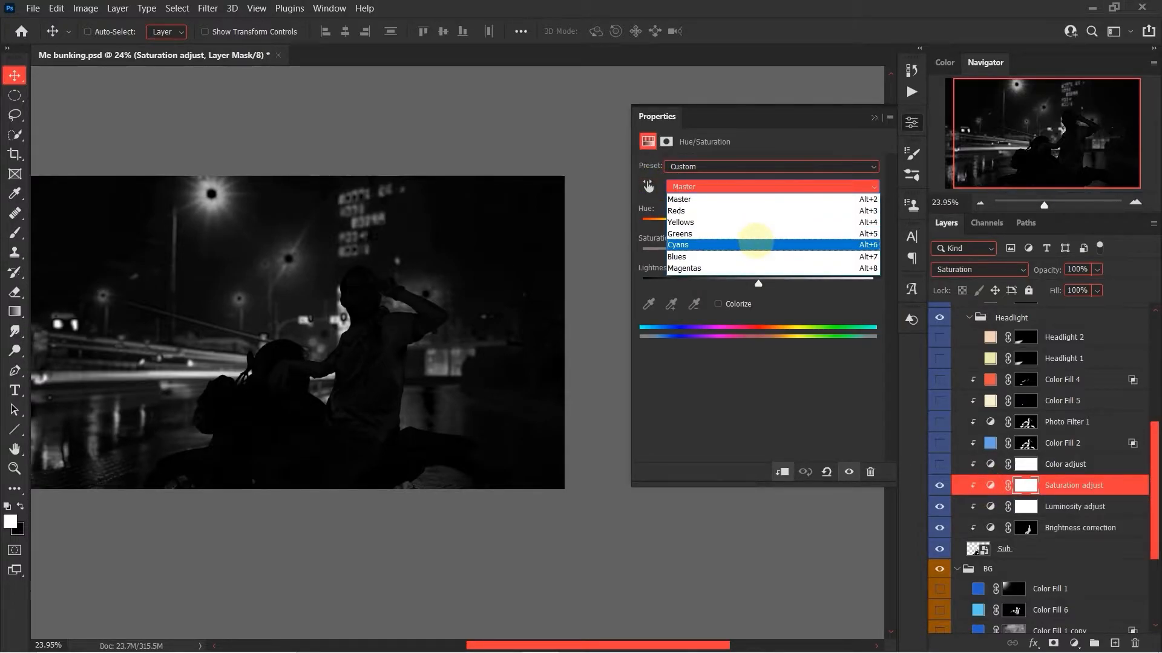
{"action": "left_click", "coordinate": [755, 244]}
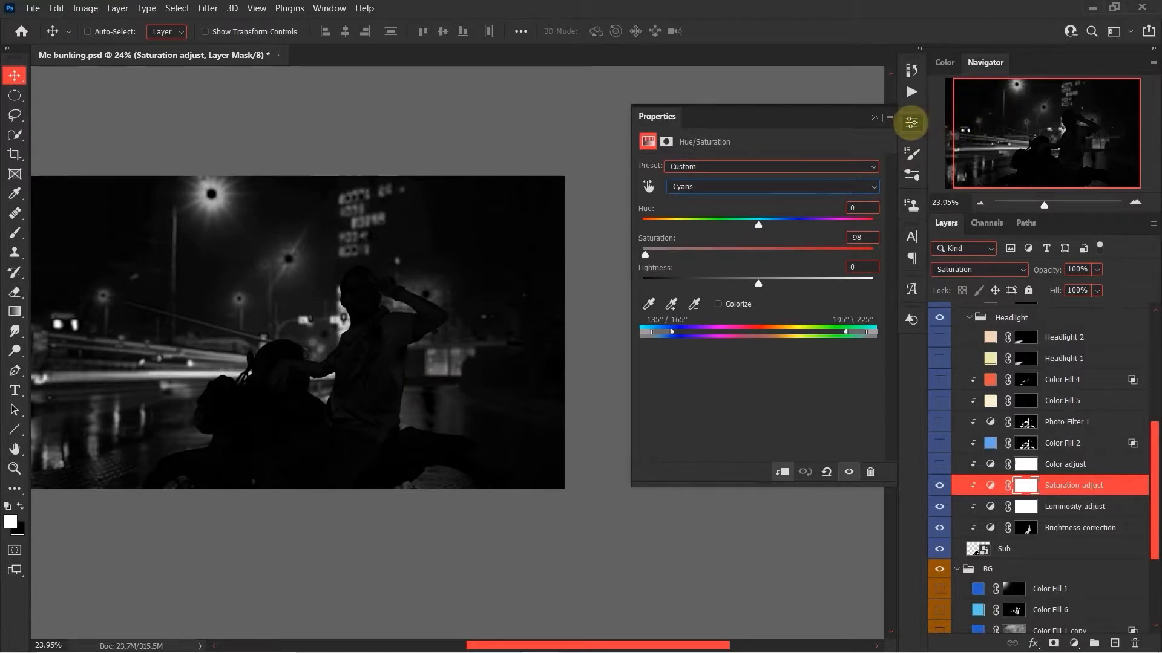
{"action": "left_click", "coordinate": [911, 122]}
{"action": "left_click", "coordinate": [989, 485]}
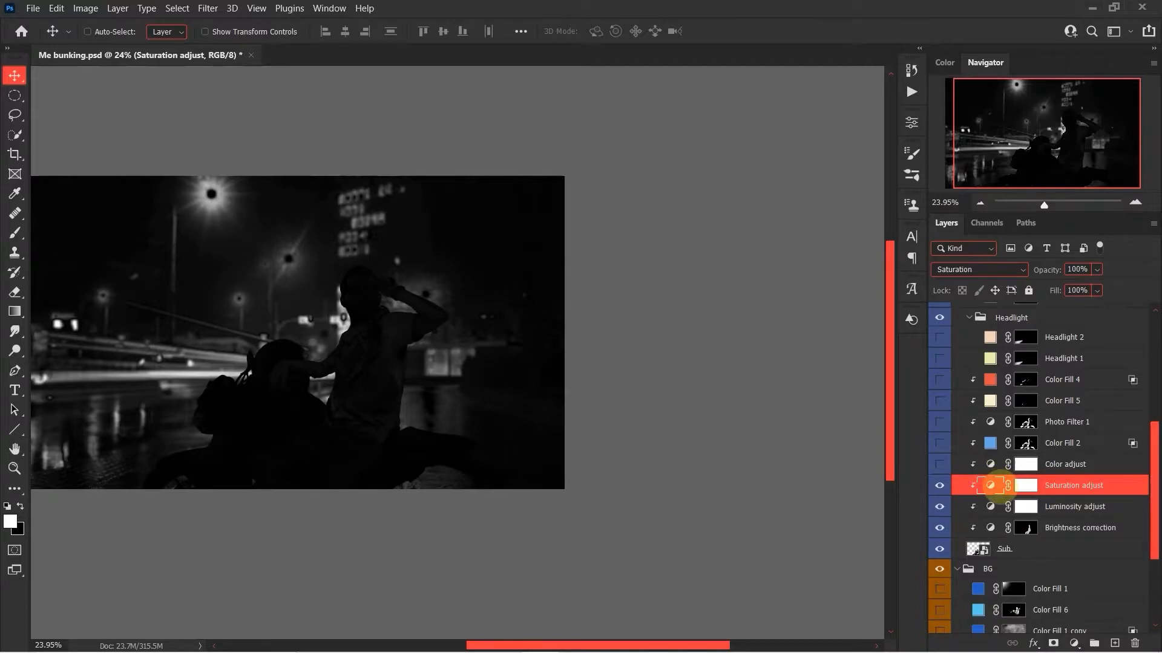
Hide the Saturation Check layer and show the Hue Check group instead.
{"action": "scroll", "coordinate": [980, 472], "scroll_direction": "up", "scroll_amount": 5}
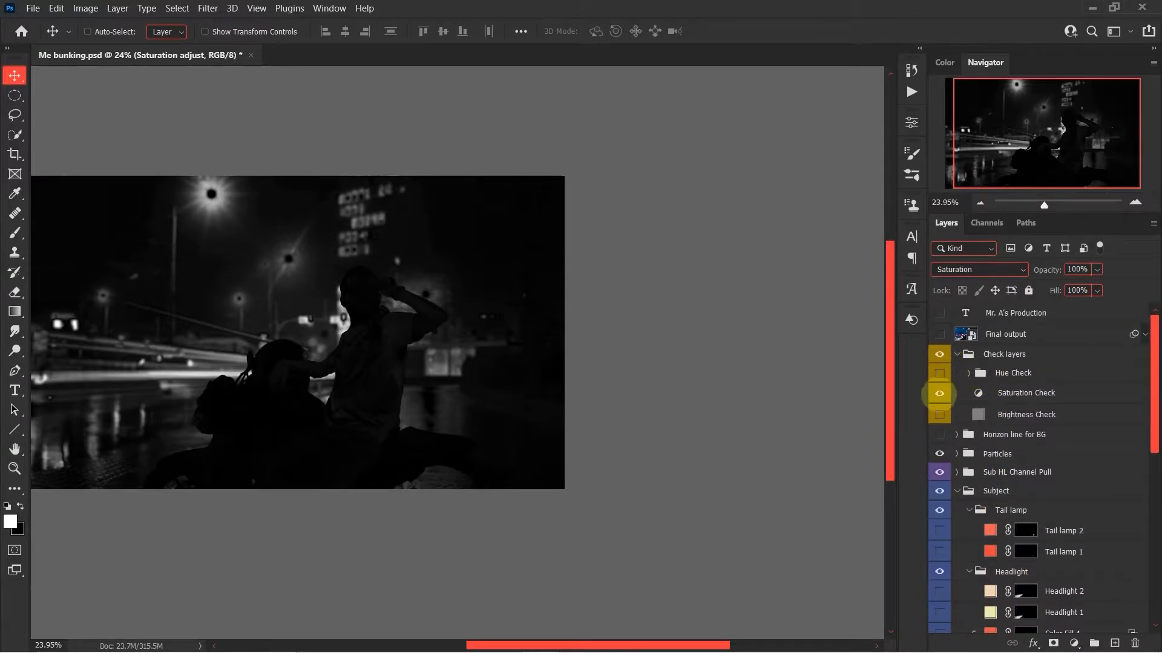
{"action": "left_click", "coordinate": [939, 394]}
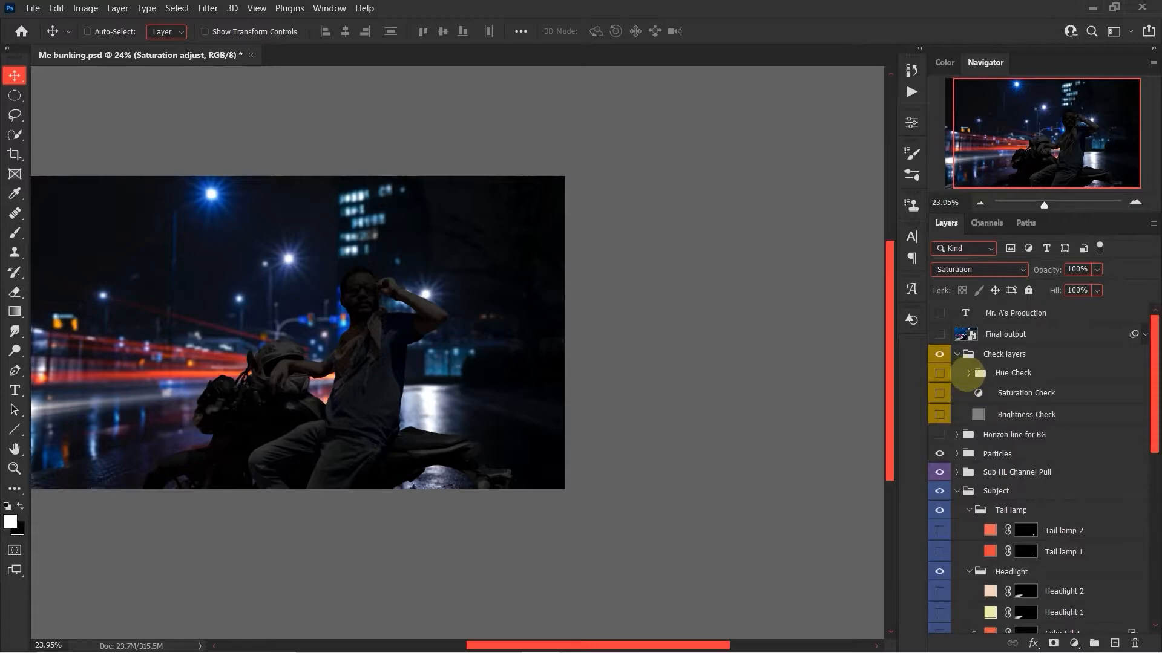
{"action": "scroll", "coordinate": [979, 415], "scroll_direction": "down", "scroll_amount": 5}
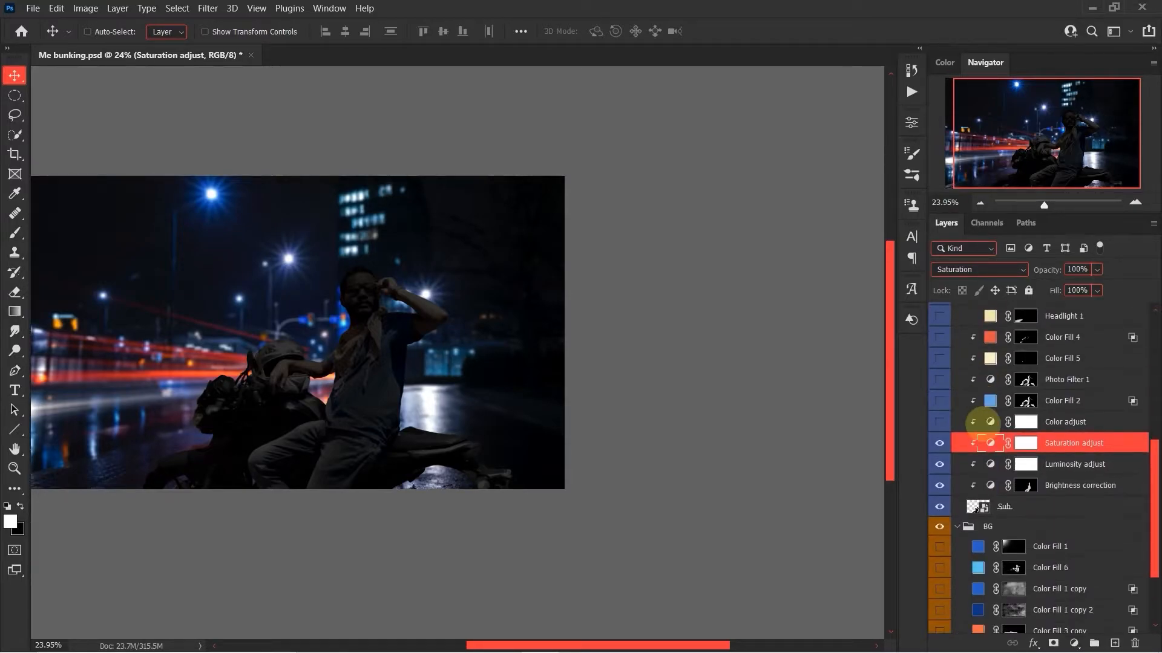
{"action": "scroll", "coordinate": [973, 422], "scroll_direction": "up", "scroll_amount": 6}
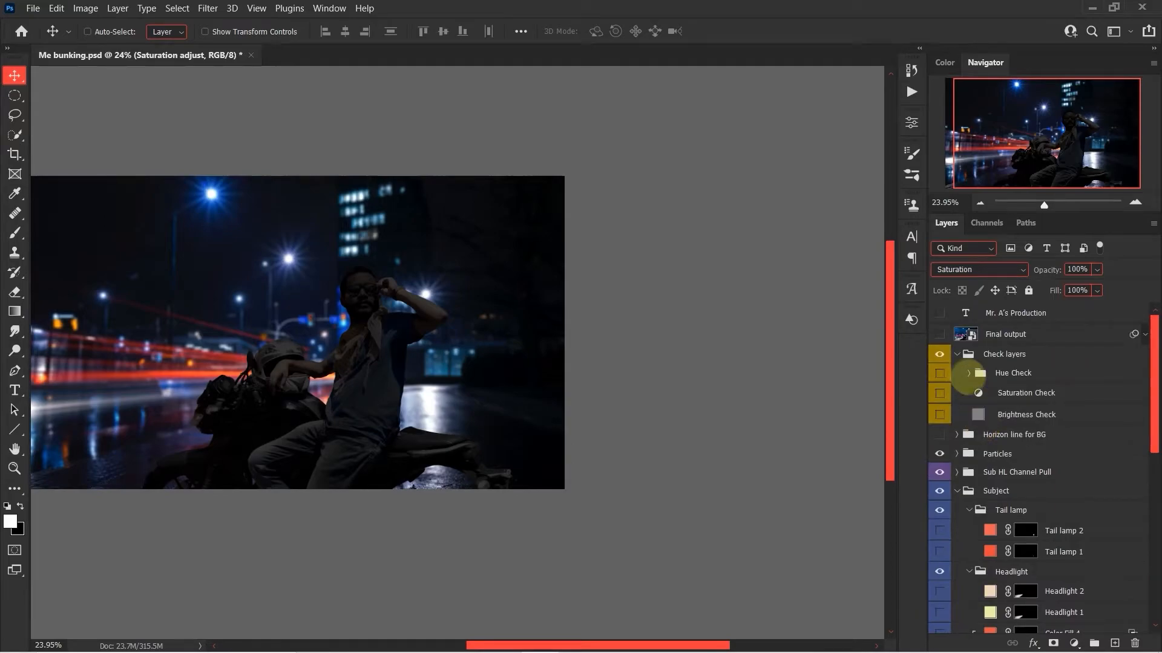
{"action": "left_click", "coordinate": [939, 373]}
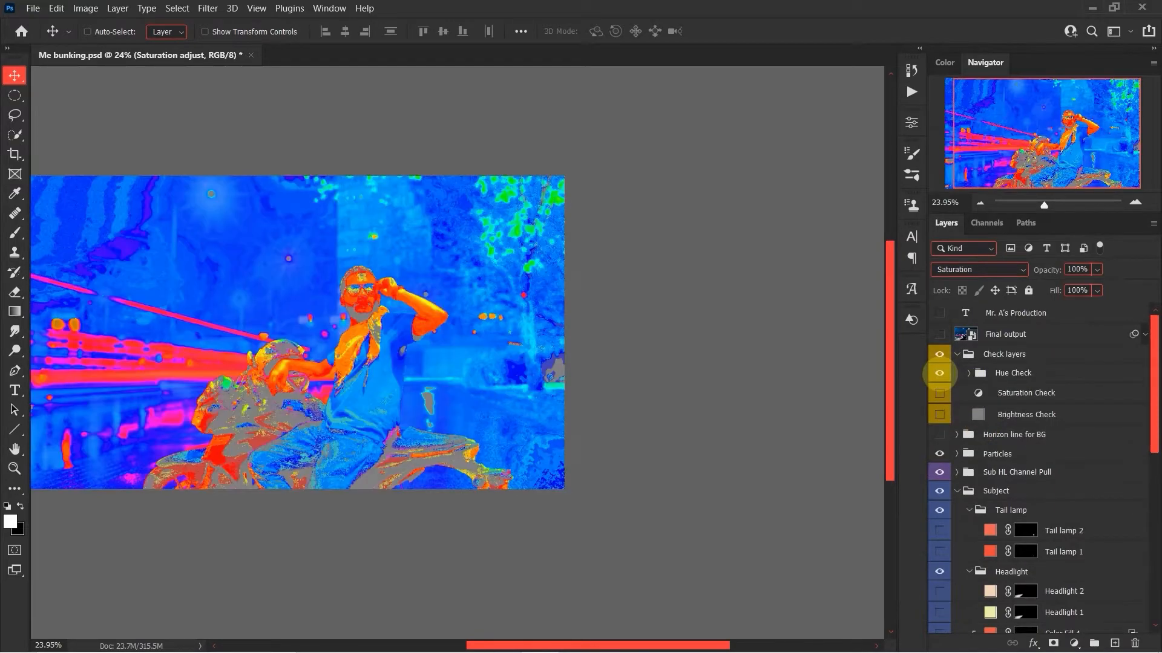
Expand the Hue Check group and inspect the Color Correction layer's solid fill color without changing it.
{"action": "left_click", "coordinate": [968, 373]}
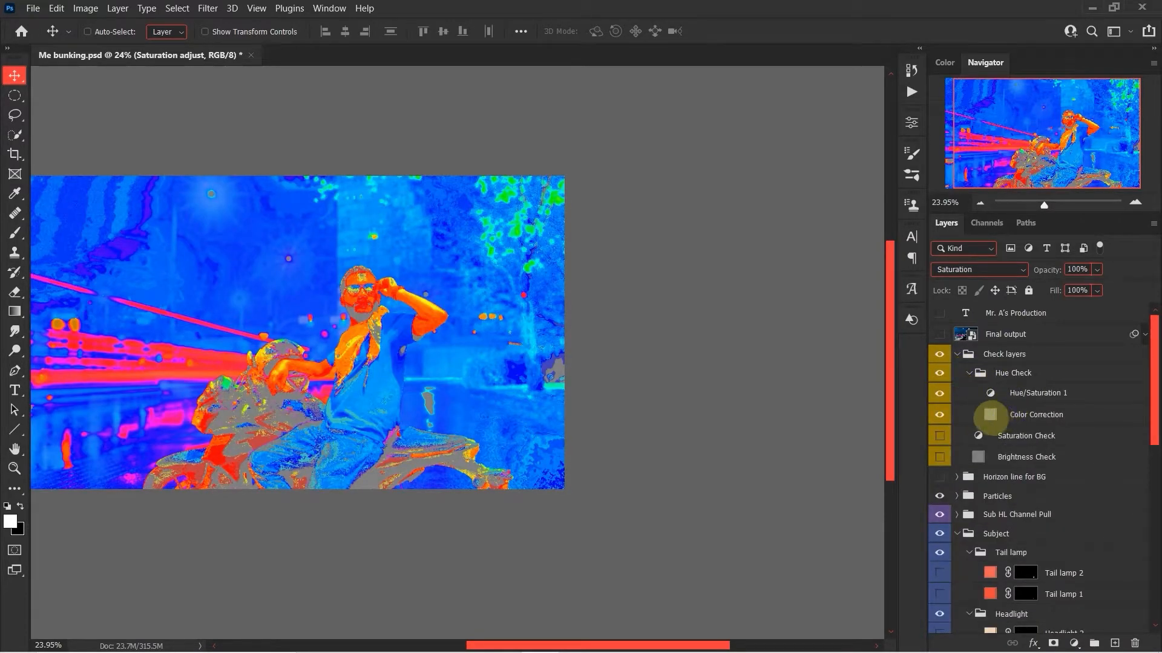
{"action": "double_click", "coordinate": [990, 414]}
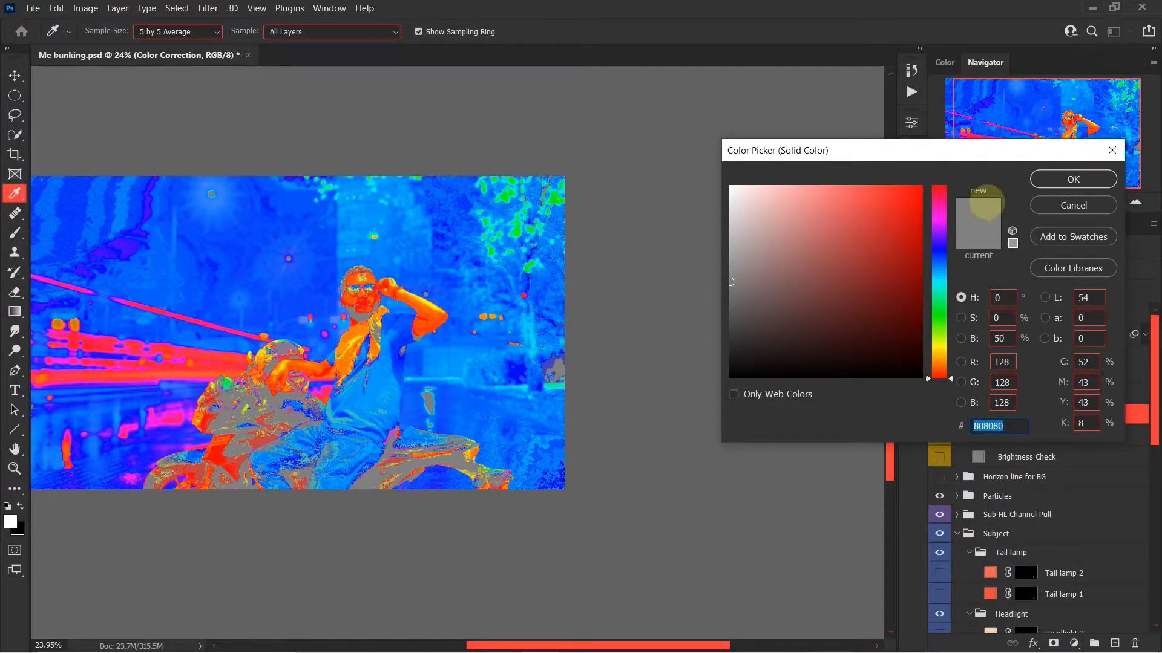
{"action": "left_click", "coordinate": [1072, 206]}
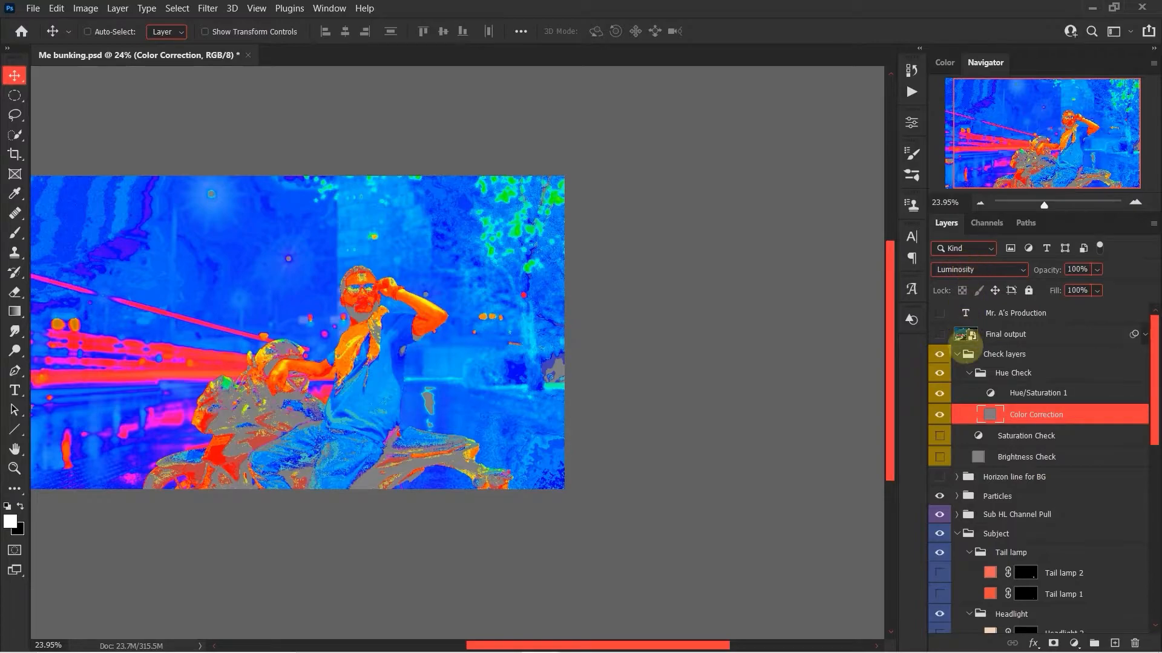
Compare the hue check with and without the Hue/Saturation 1 layer, review that layer's settings, and collapse the Hue Check group.
{"action": "left_click", "coordinate": [940, 393]}
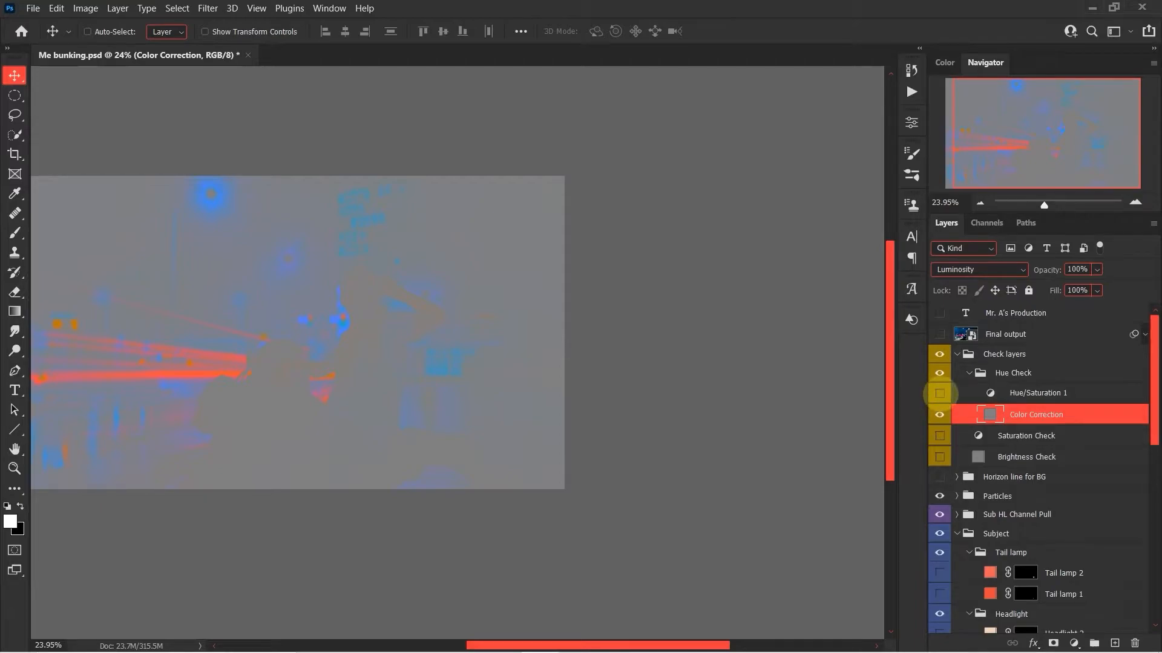
{"action": "left_click", "coordinate": [939, 393]}
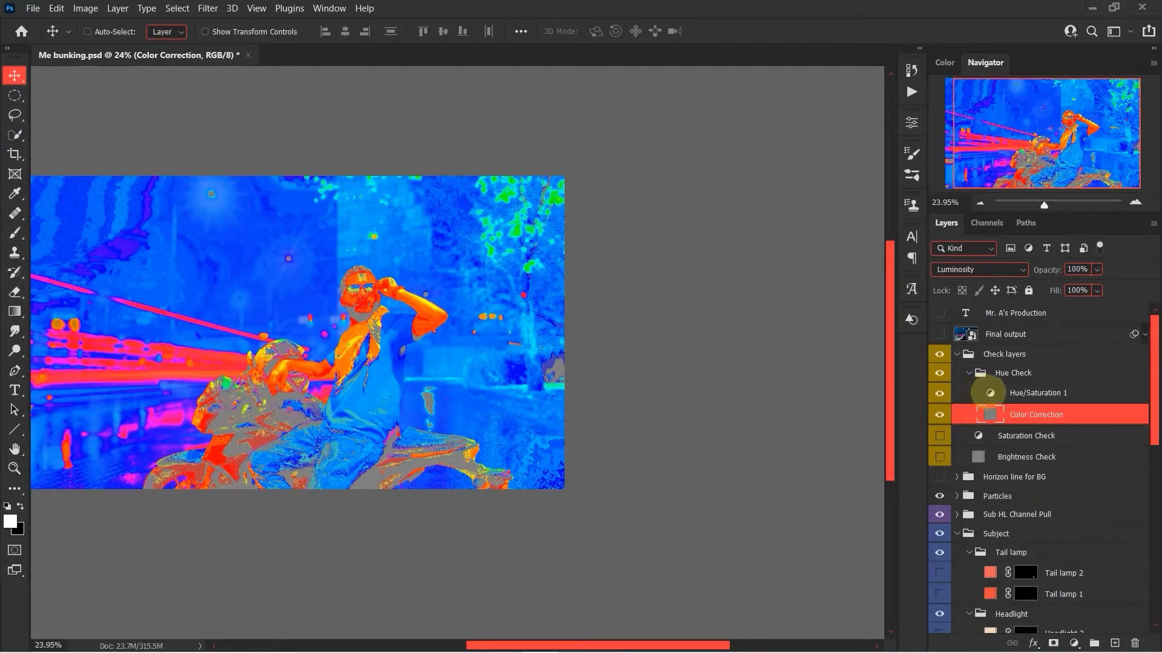
{"action": "left_click", "coordinate": [990, 393]}
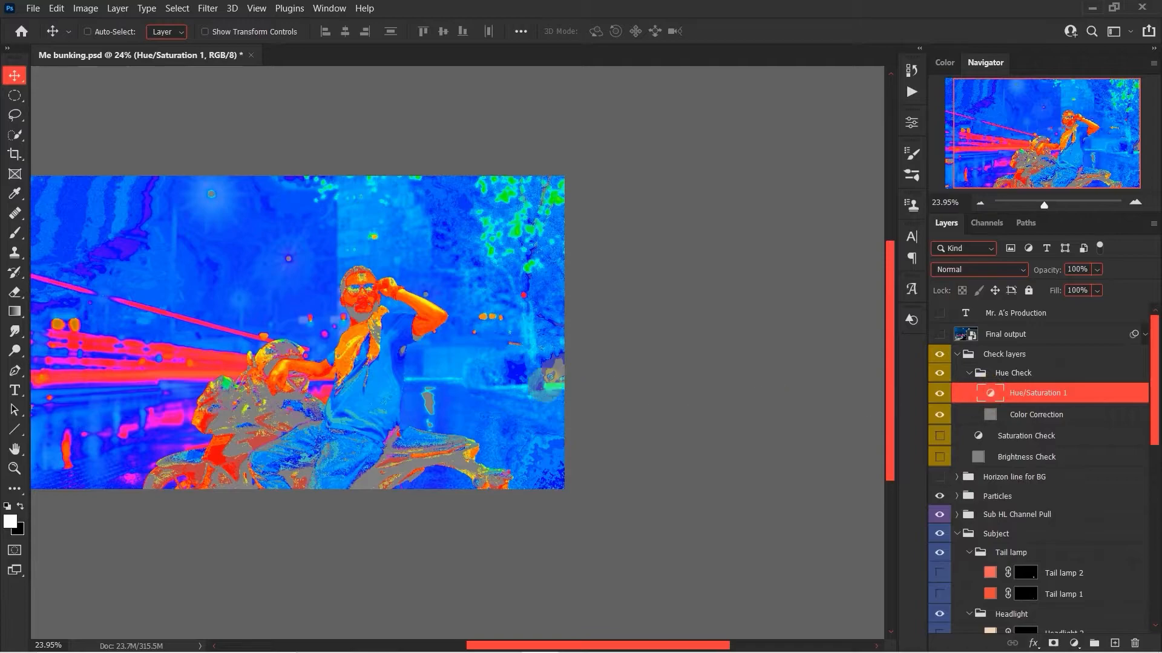
{"action": "double_click", "coordinate": [990, 393]}
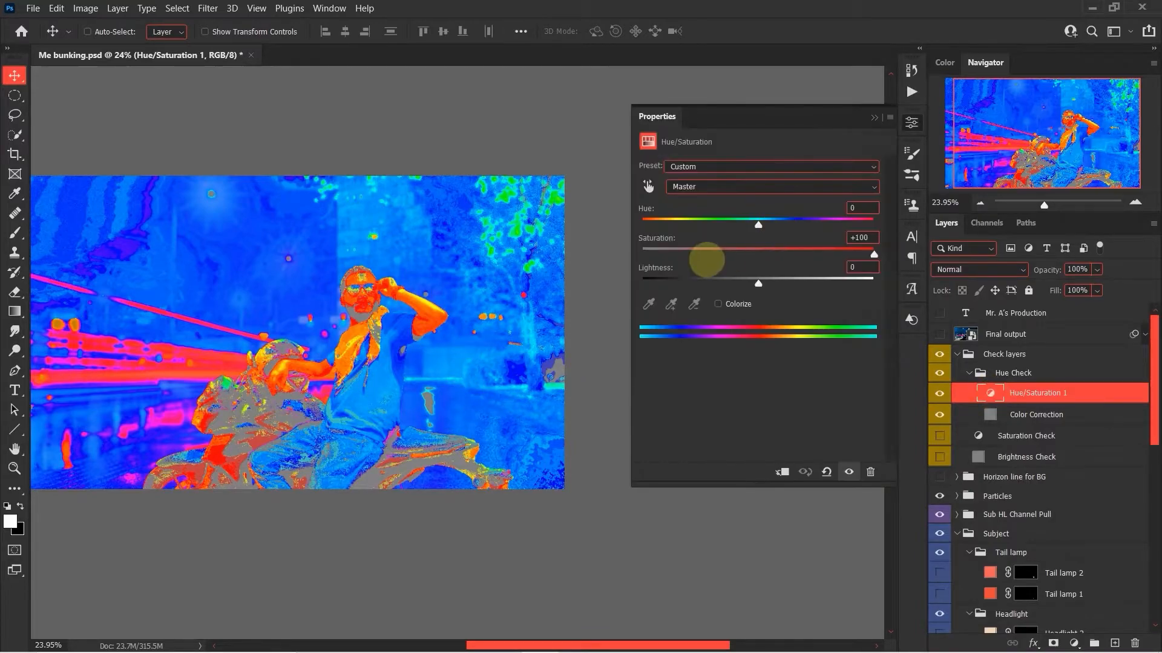
{"action": "left_click", "coordinate": [968, 373]}
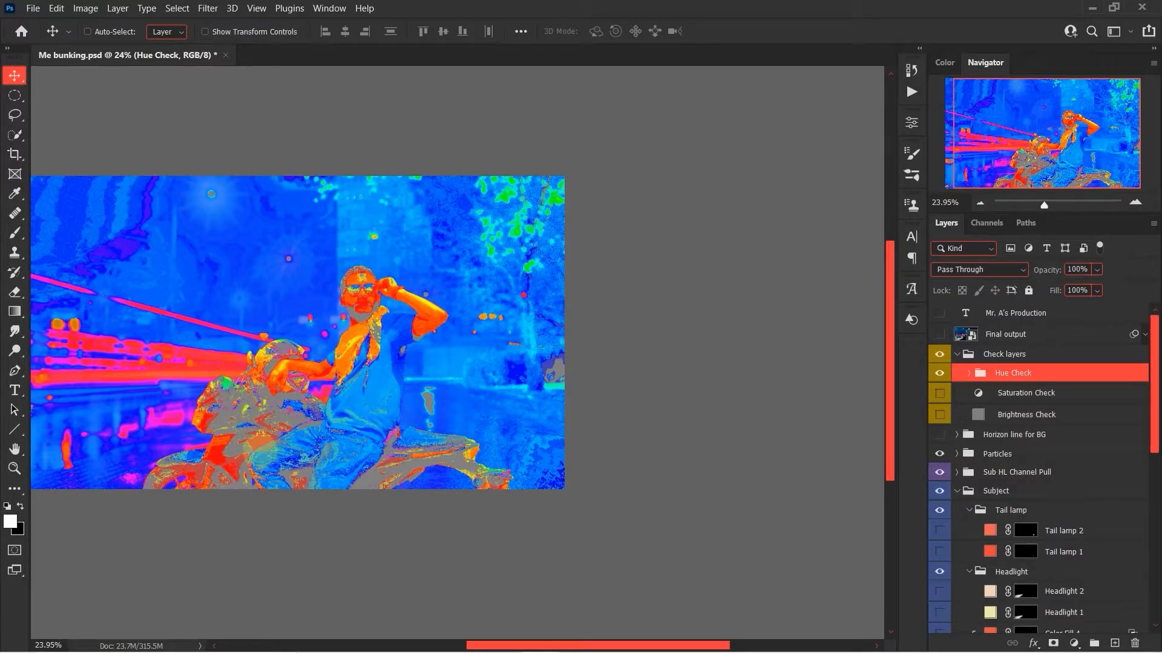
Show the Color adjust layer clipped to the subject and review its Selective Color settings for the different color ranges.
{"action": "scroll", "coordinate": [1055, 567], "scroll_direction": "down", "scroll_amount": 5}
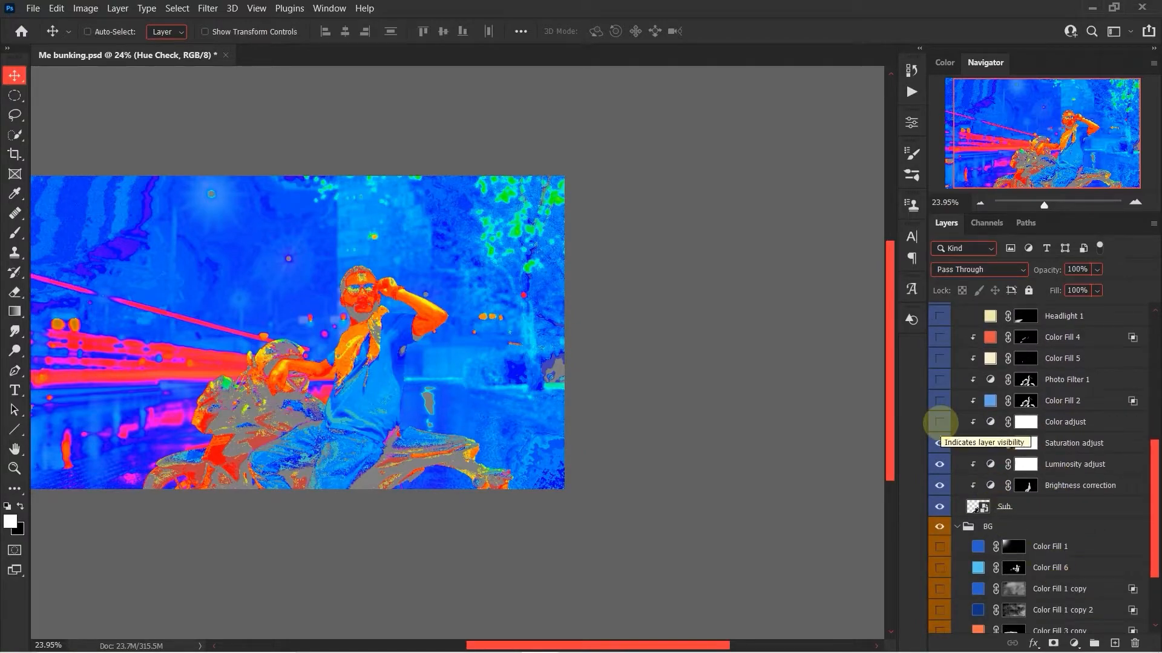
{"action": "left_click", "coordinate": [940, 422]}
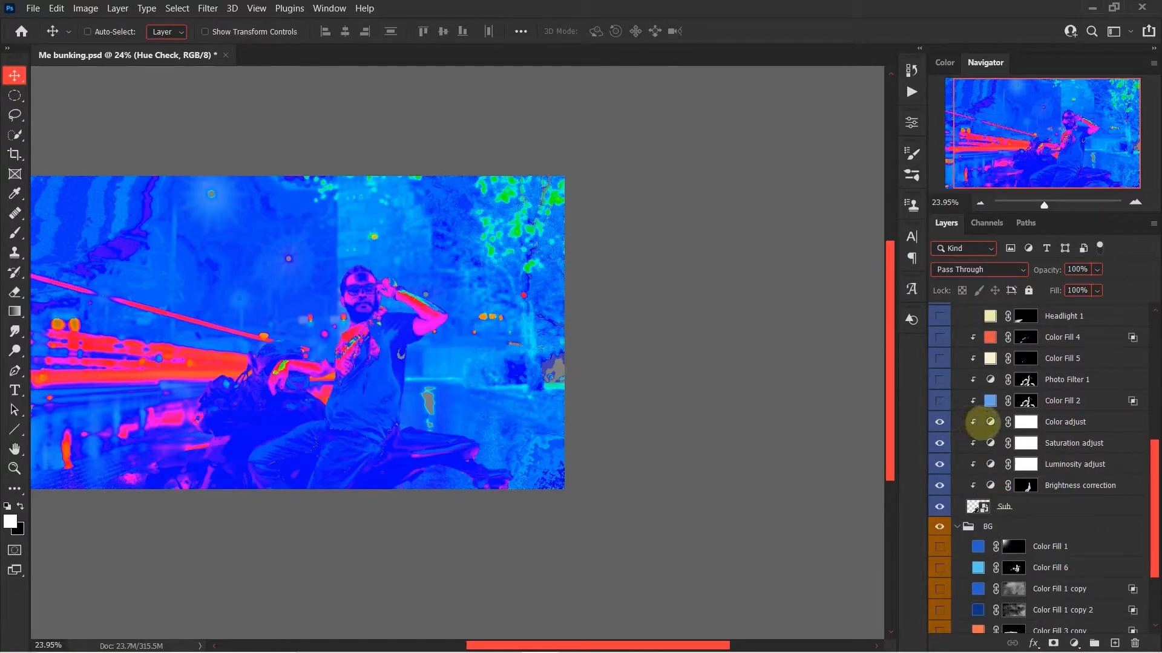
{"action": "double_click", "coordinate": [989, 422]}
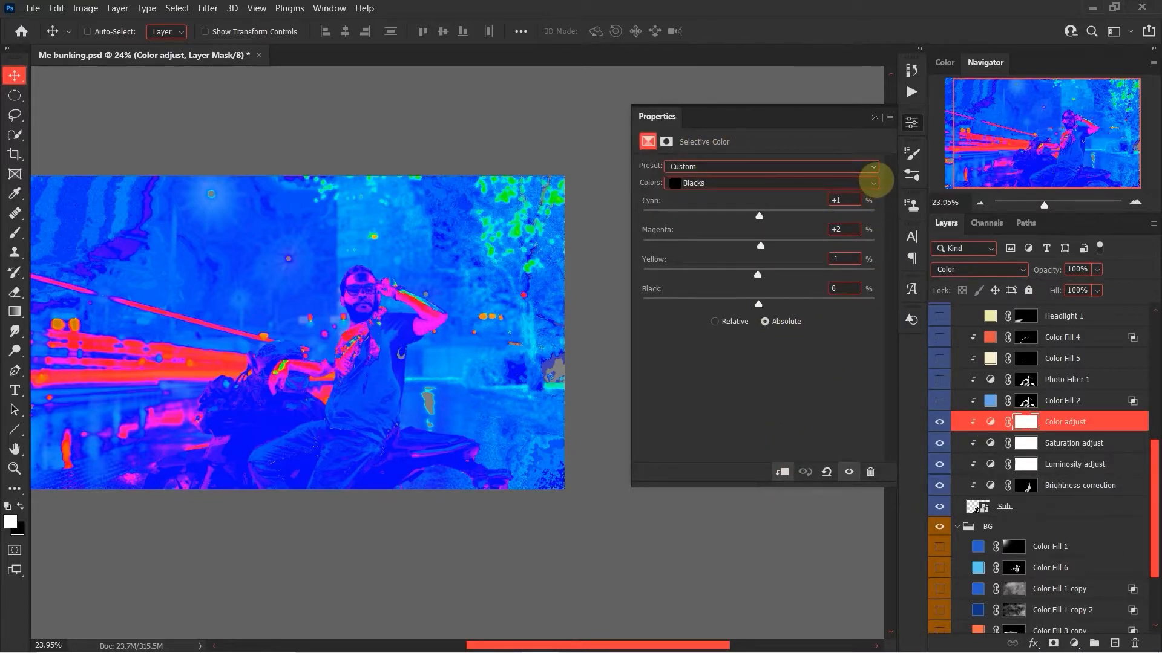
{"action": "left_click", "coordinate": [873, 183]}
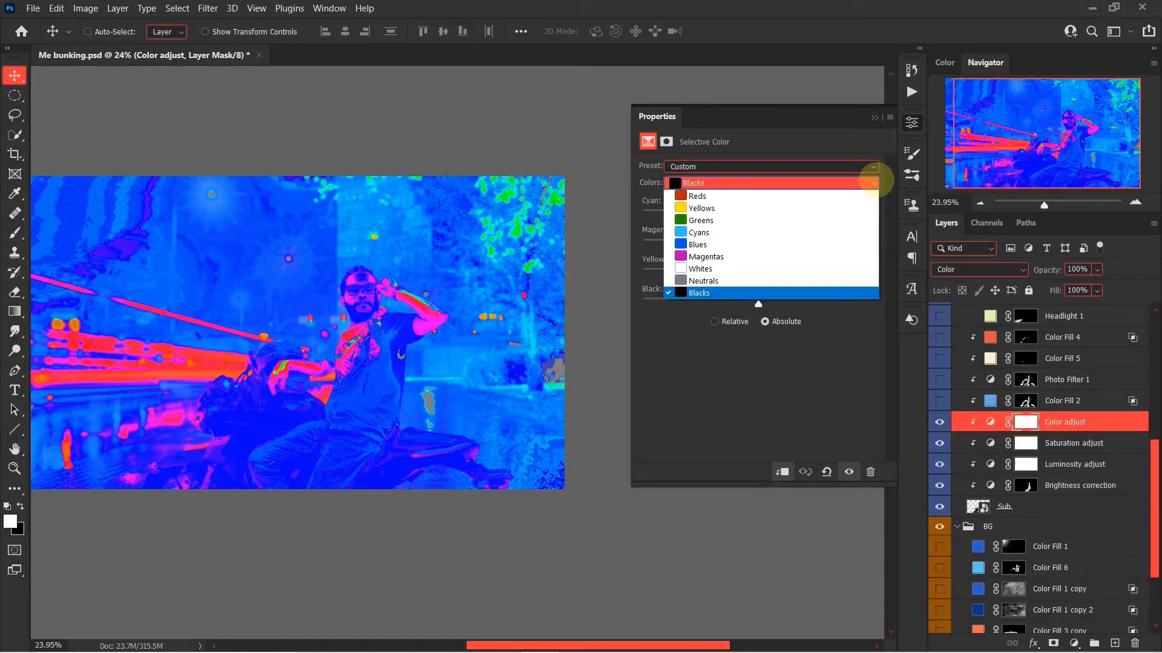
{"action": "left_click", "coordinate": [805, 283]}
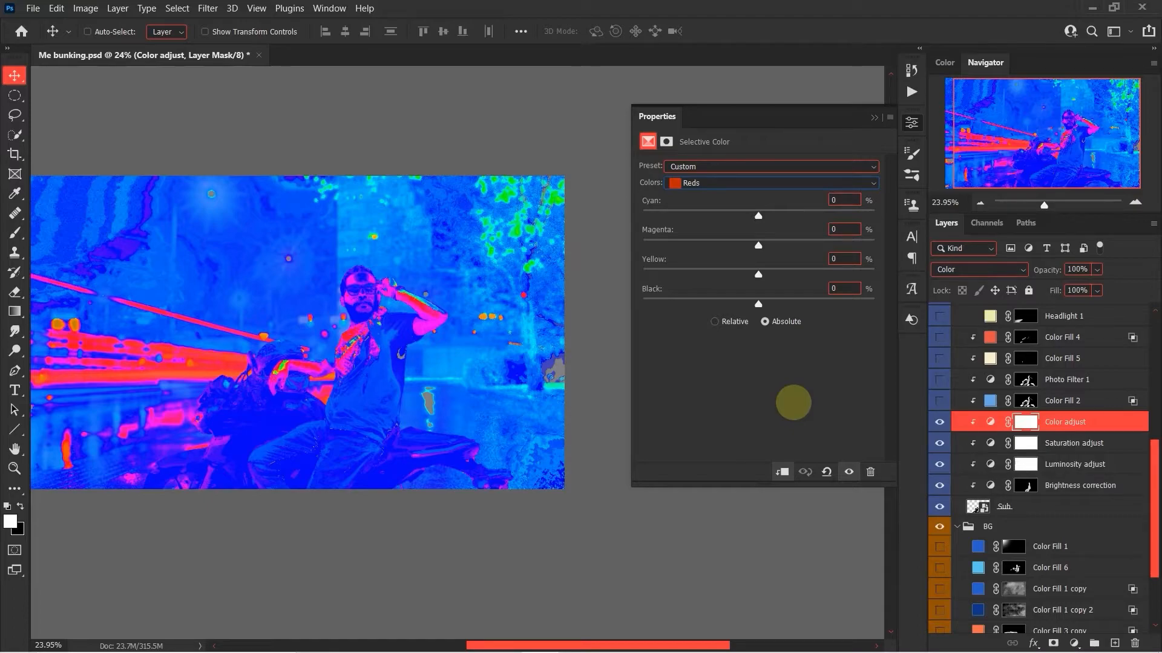
{"action": "left_click", "coordinate": [914, 122]}
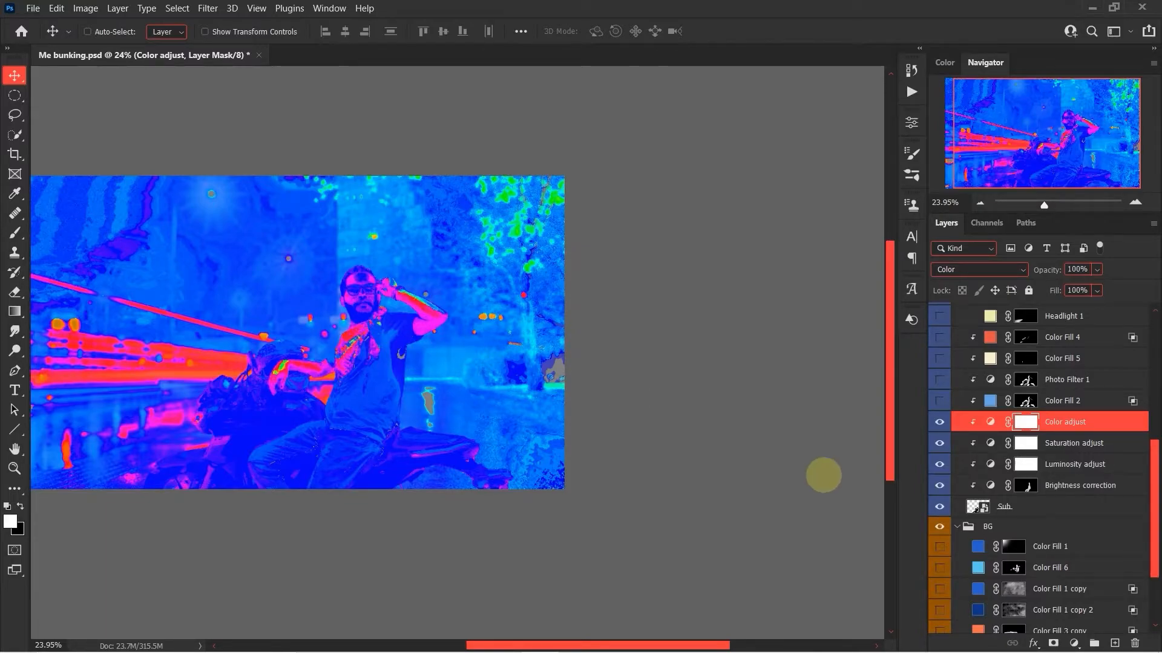
Hide the Hue Check group and collapse the Check layers group.
{"action": "scroll", "coordinate": [962, 441], "scroll_direction": "up", "scroll_amount": 5}
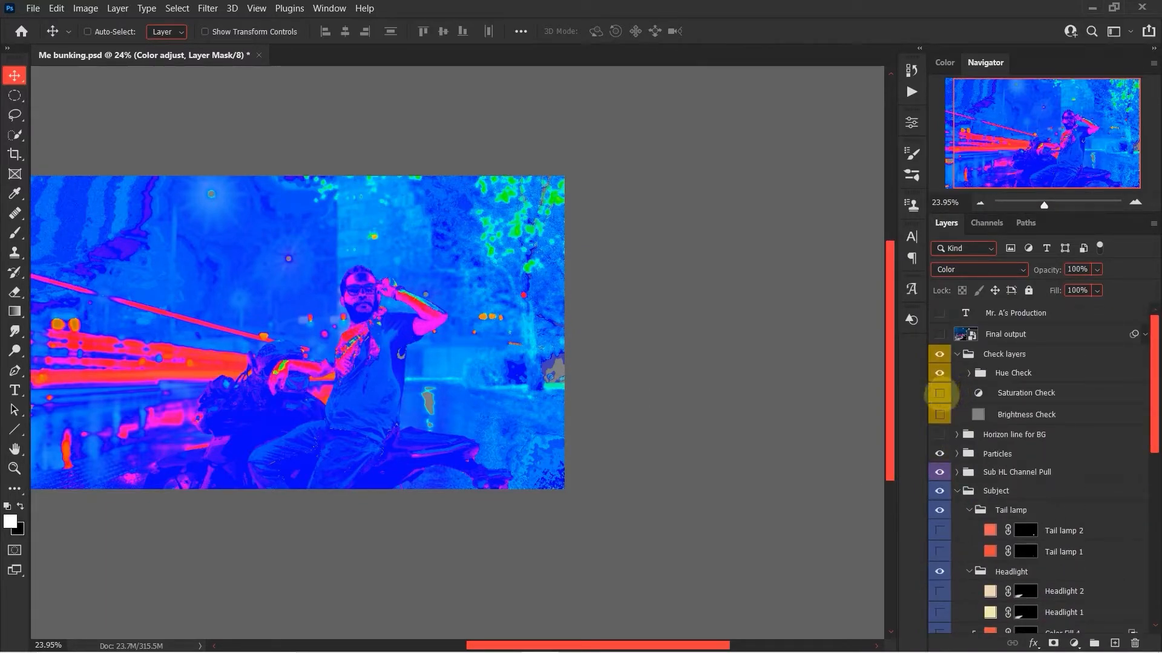
{"action": "left_click", "coordinate": [939, 373]}
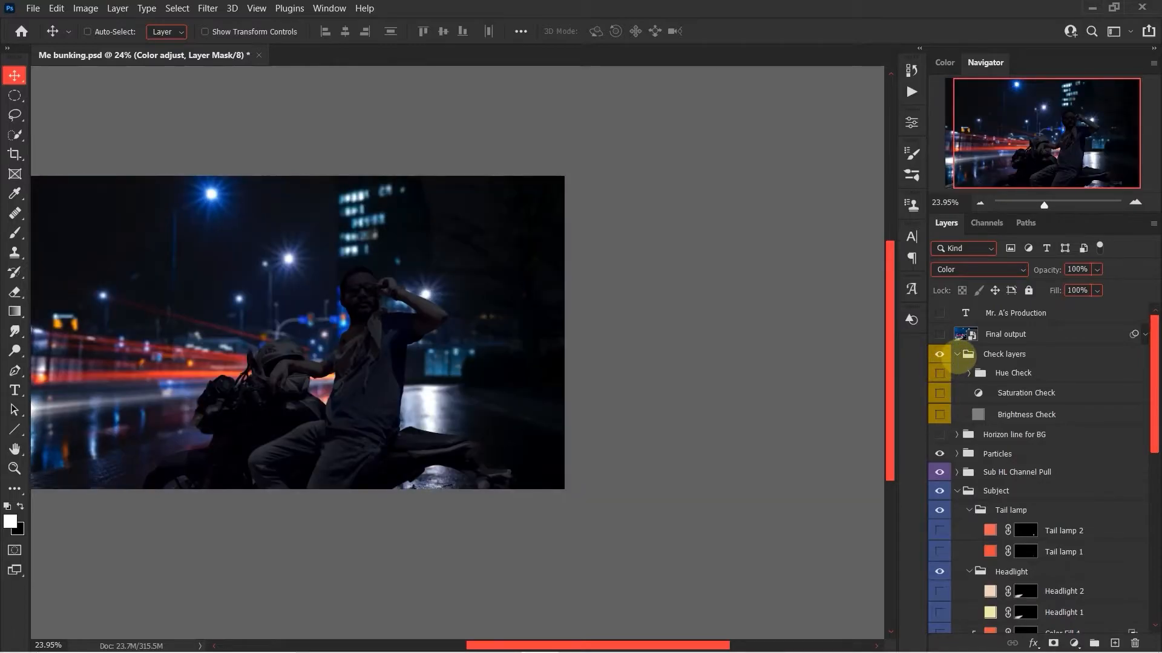
{"action": "left_click", "coordinate": [957, 355]}
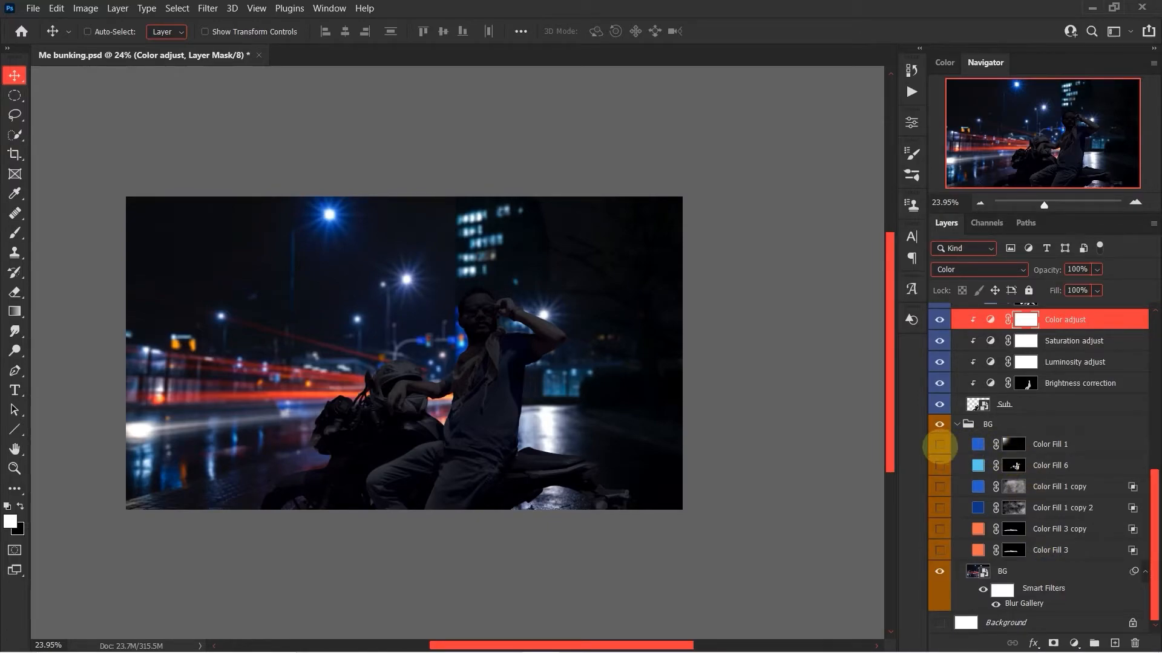
Show the Color Fill 1 layer in the BG group and select its layer mask with the Brush tool active.
{"action": "left_click", "coordinate": [940, 444]}
{"action": "left_click", "coordinate": [977, 444]}
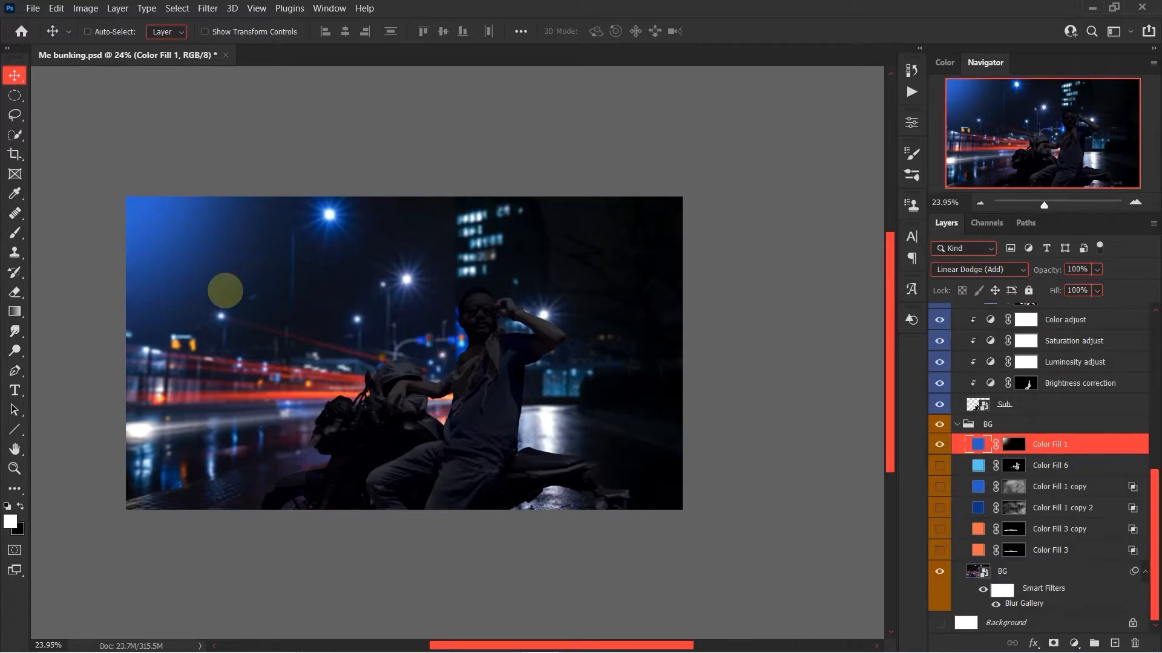
{"action": "key", "text": "b"}
{"action": "left_click", "coordinate": [1013, 444]}
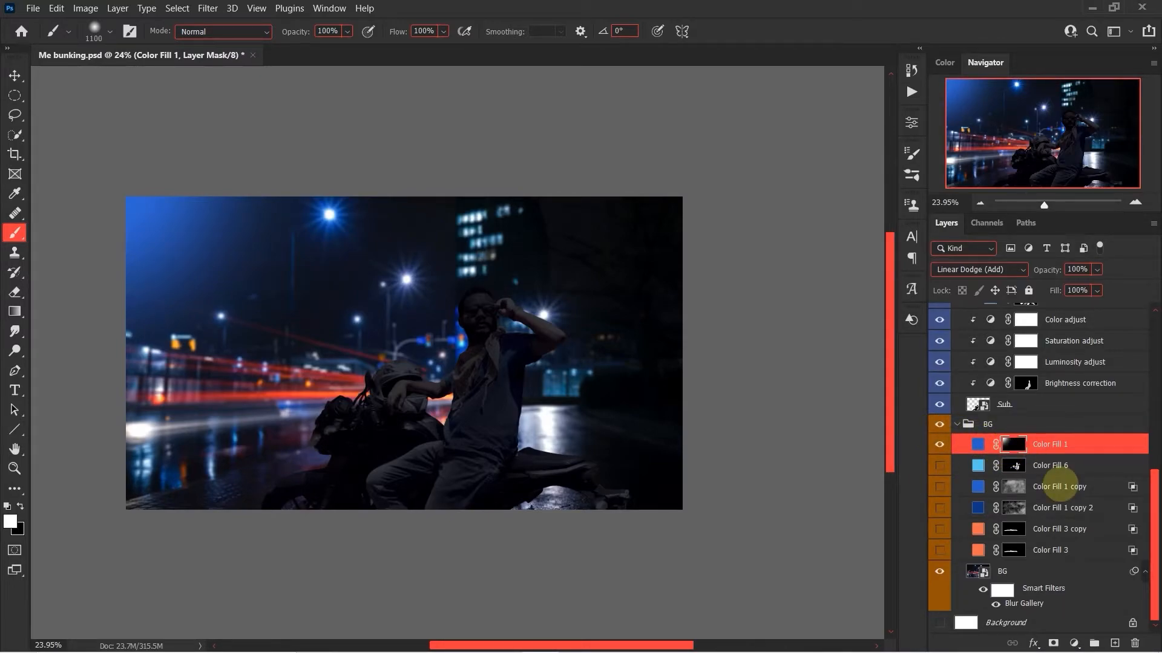
Show the Color Fill 3 layer in the BG group and check its orange fill color.
{"action": "left_click", "coordinate": [977, 550]}
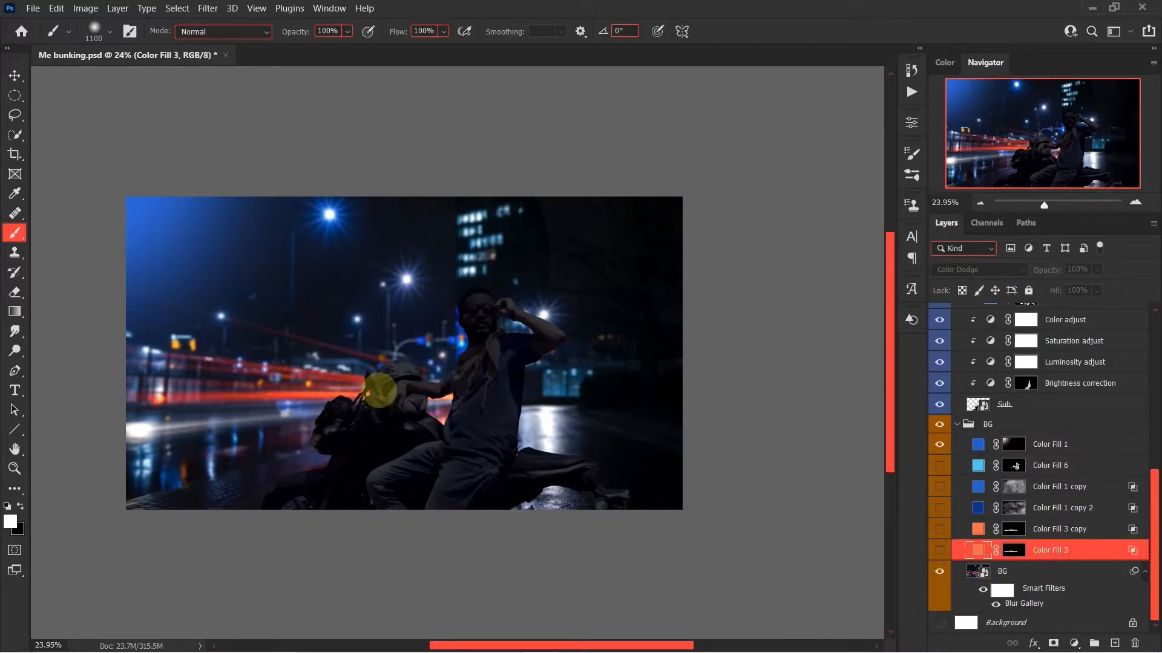
{"action": "key", "text": "v"}
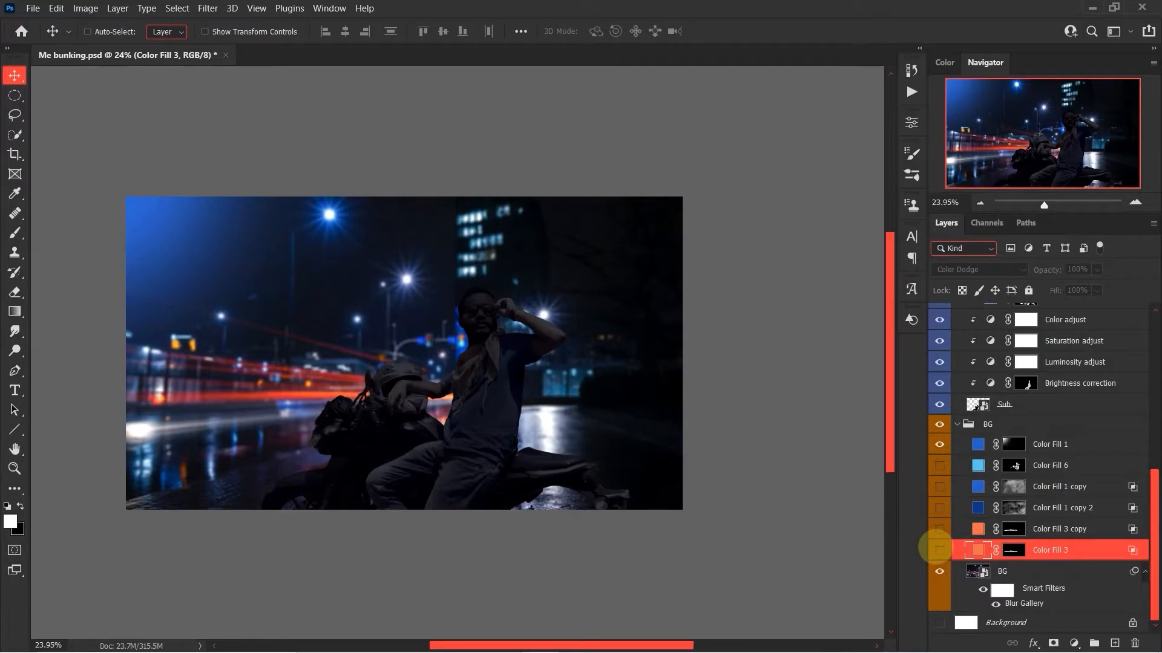
{"action": "left_click", "coordinate": [939, 550]}
{"action": "double_click", "coordinate": [977, 550]}
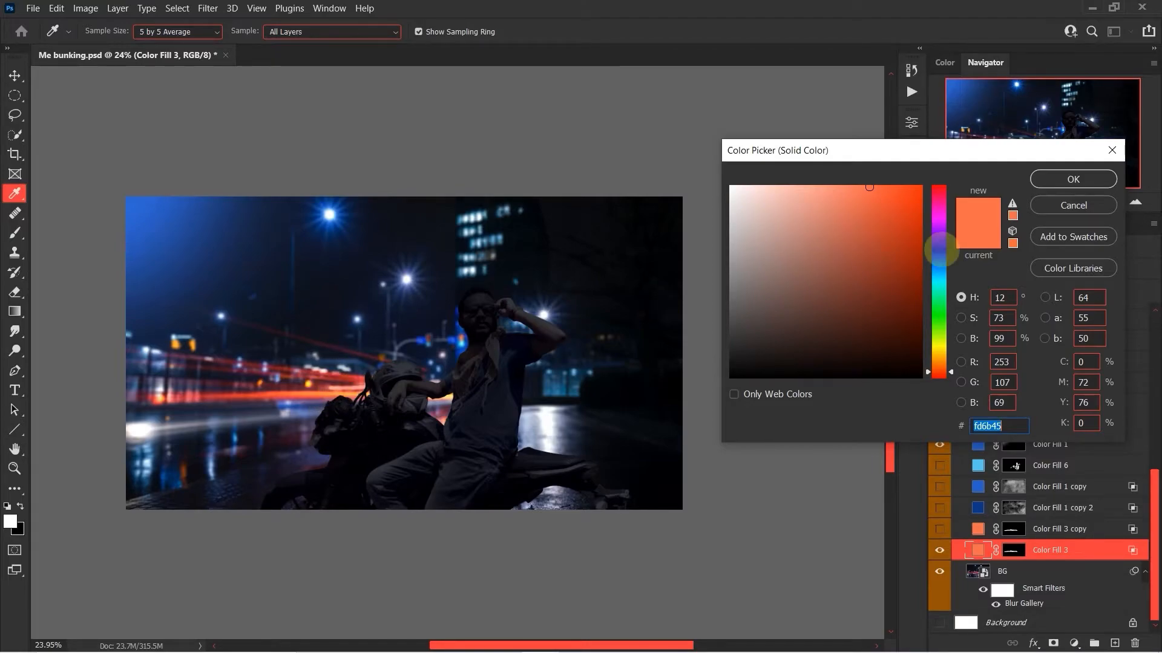
{"action": "left_click", "coordinate": [1068, 179]}
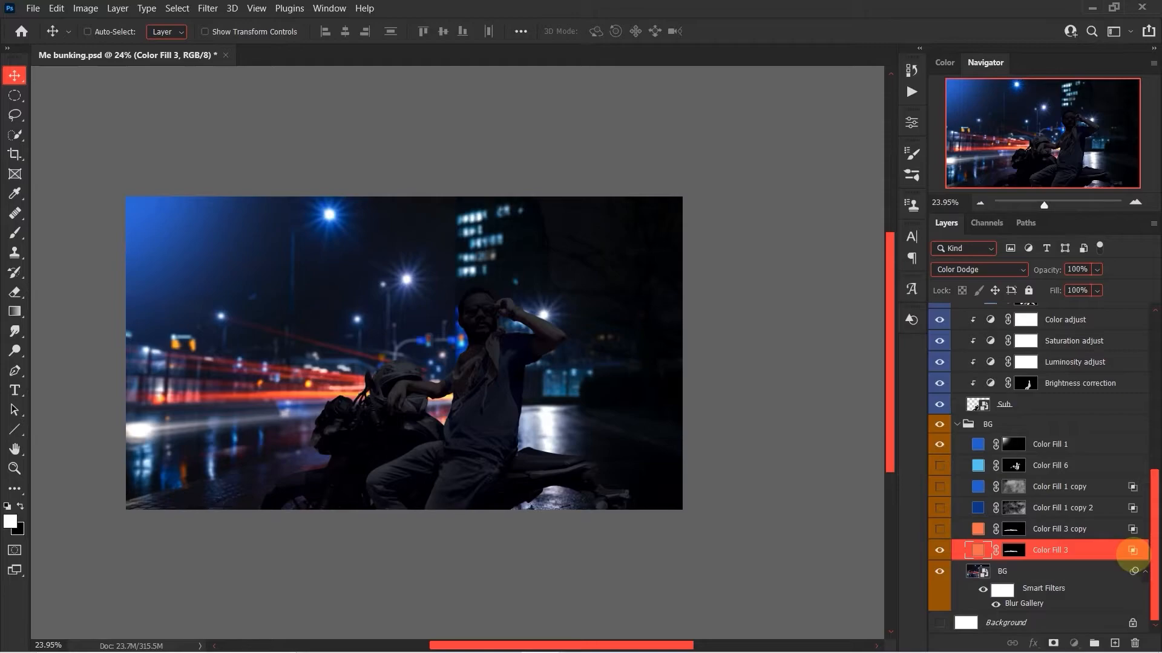
Review the Blend If settings of Color Fill 3, select its layer mask, and compare the light trails with and without the layer.
{"action": "double_click", "coordinate": [1133, 551]}
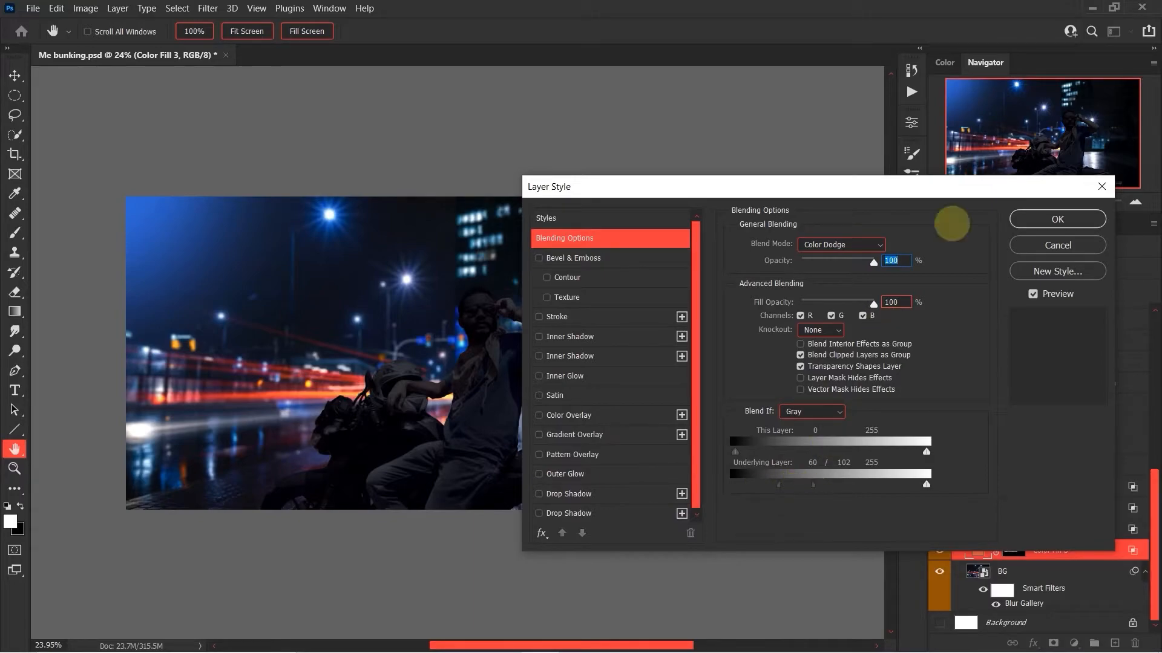
{"action": "left_click", "coordinate": [1057, 245]}
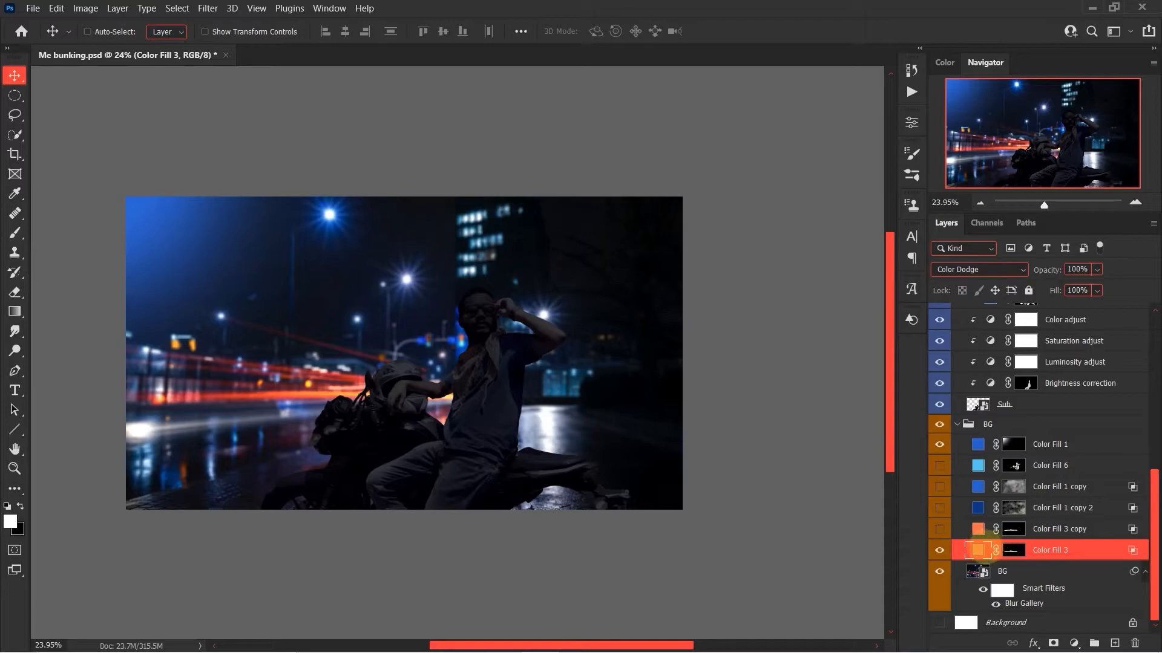
{"action": "left_click", "coordinate": [1011, 550]}
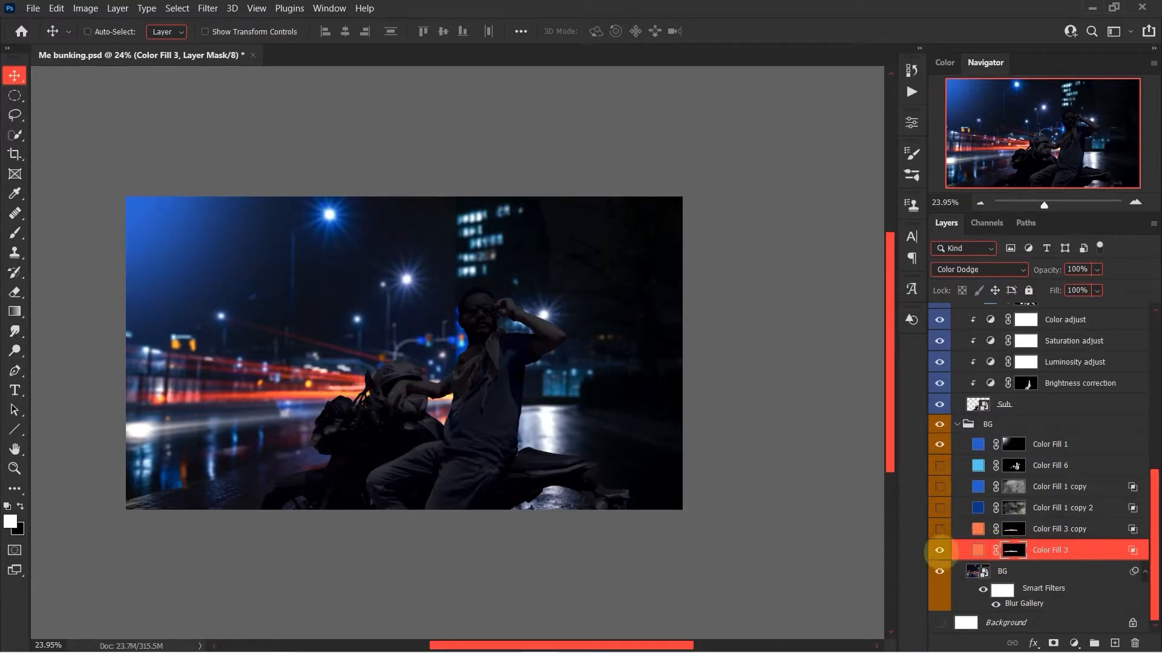
{"action": "left_click", "coordinate": [940, 550]}
{"action": "left_click", "coordinate": [939, 550]}
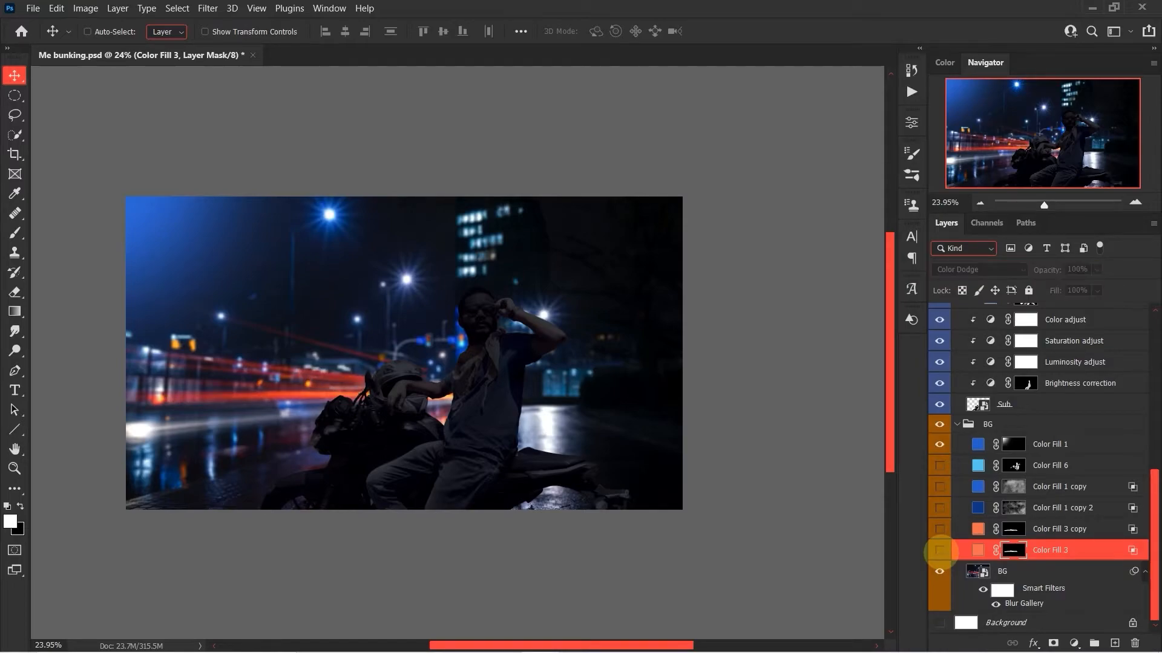
{"action": "left_click", "coordinate": [940, 551]}
Show the Color Fill 3 copy layer in the BG group to intensify the orange light trails.
{"action": "left_click", "coordinate": [940, 530]}
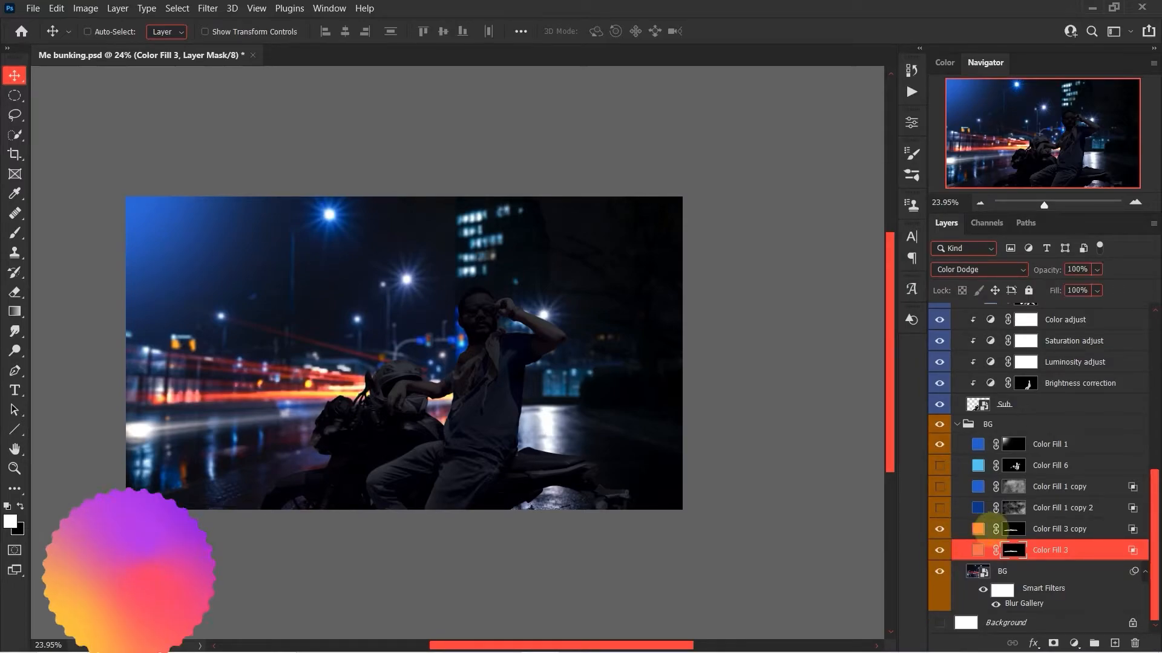
{"action": "left_click", "coordinate": [1009, 529]}
{"action": "left_click", "coordinate": [978, 529]}
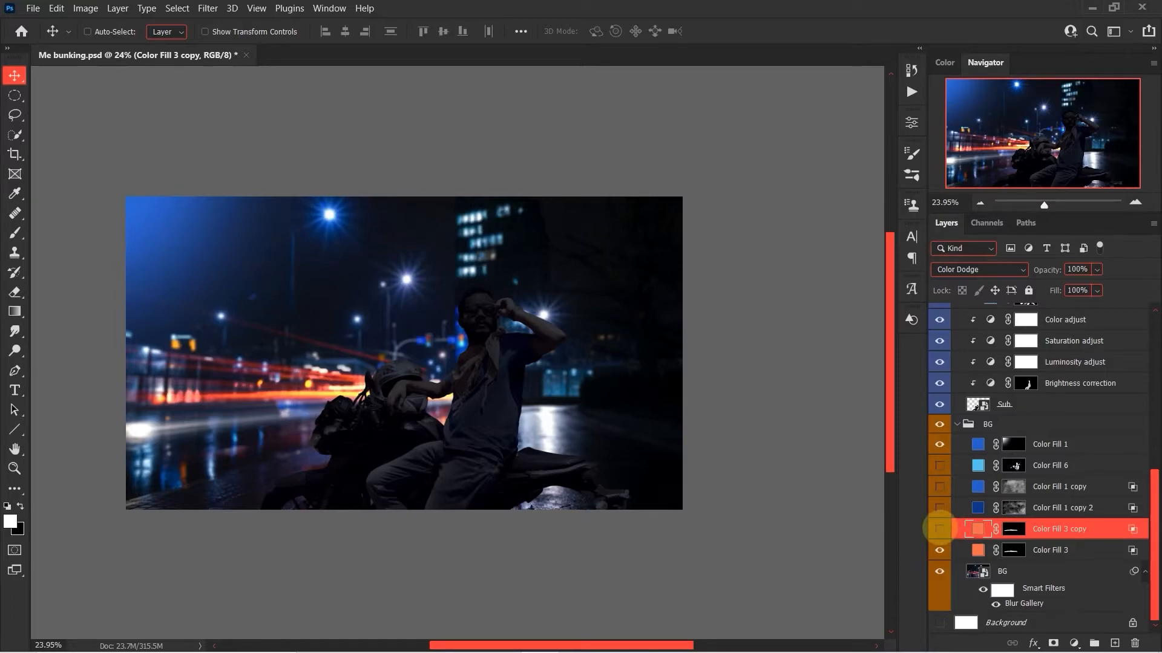
{"action": "left_click", "coordinate": [939, 529]}
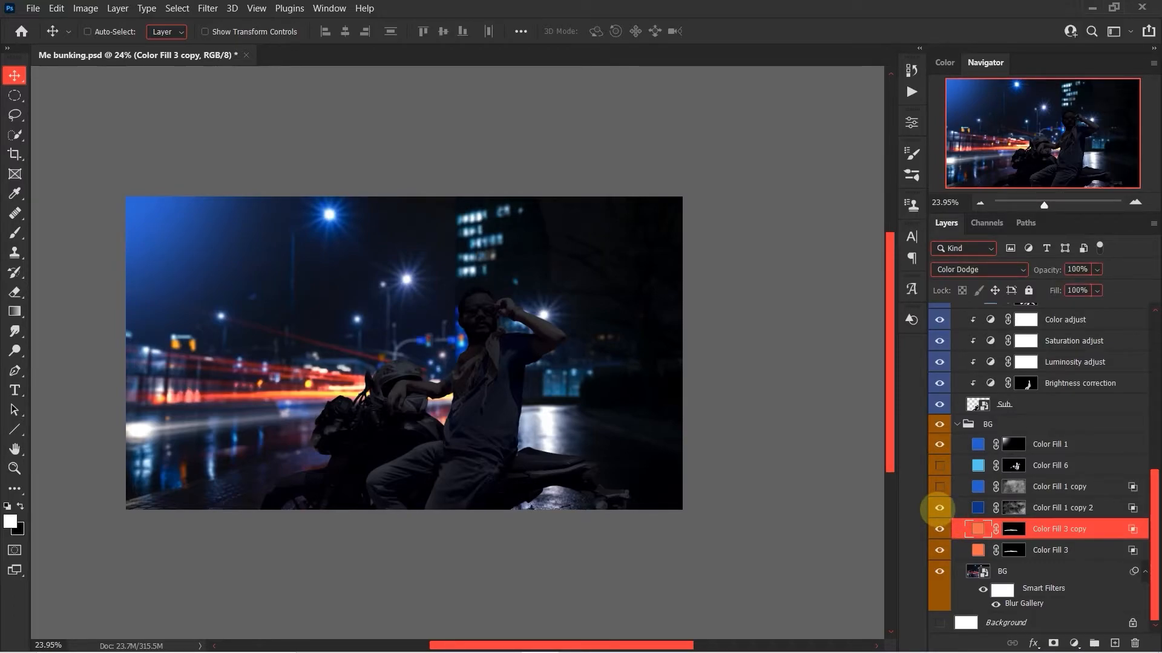
Show the blue Color Fill 1 copy 2 and Color Fill 1 copy layers in the BG group.
{"action": "left_click", "coordinate": [975, 509]}
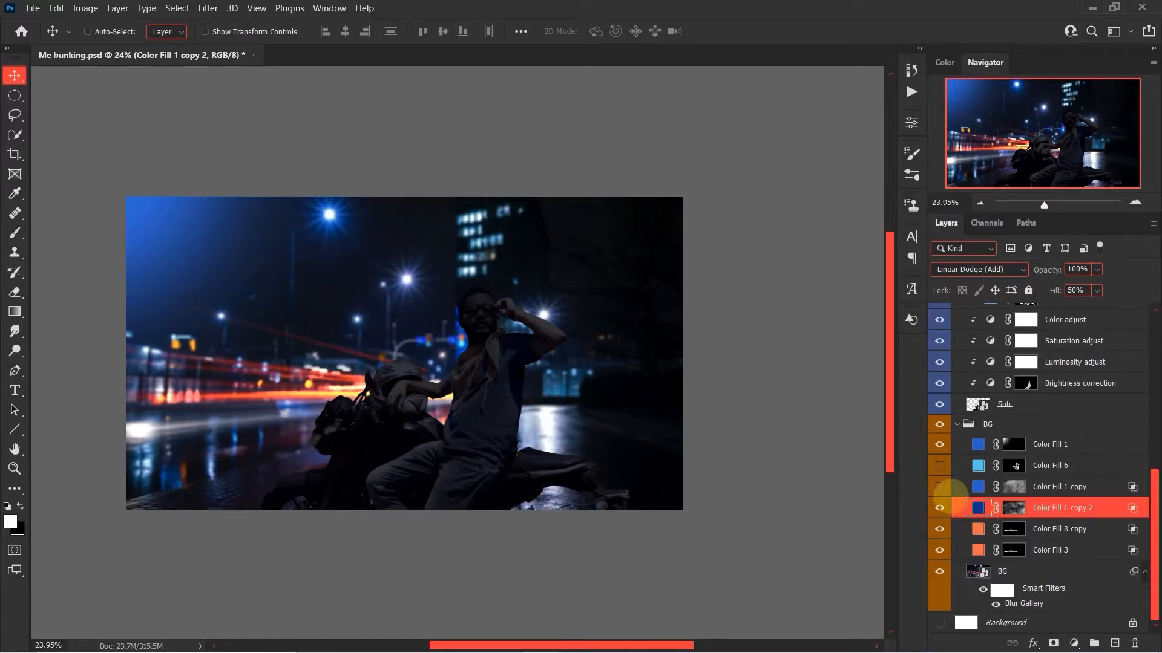
{"action": "left_click", "coordinate": [939, 487]}
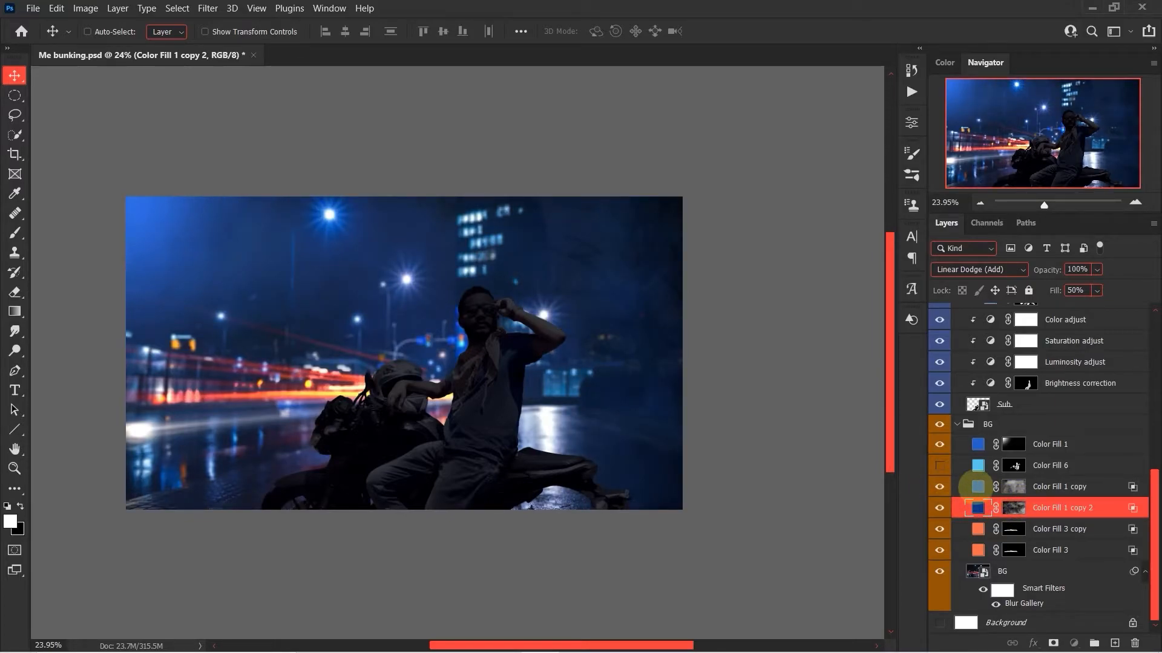
{"action": "left_click", "coordinate": [977, 486]}
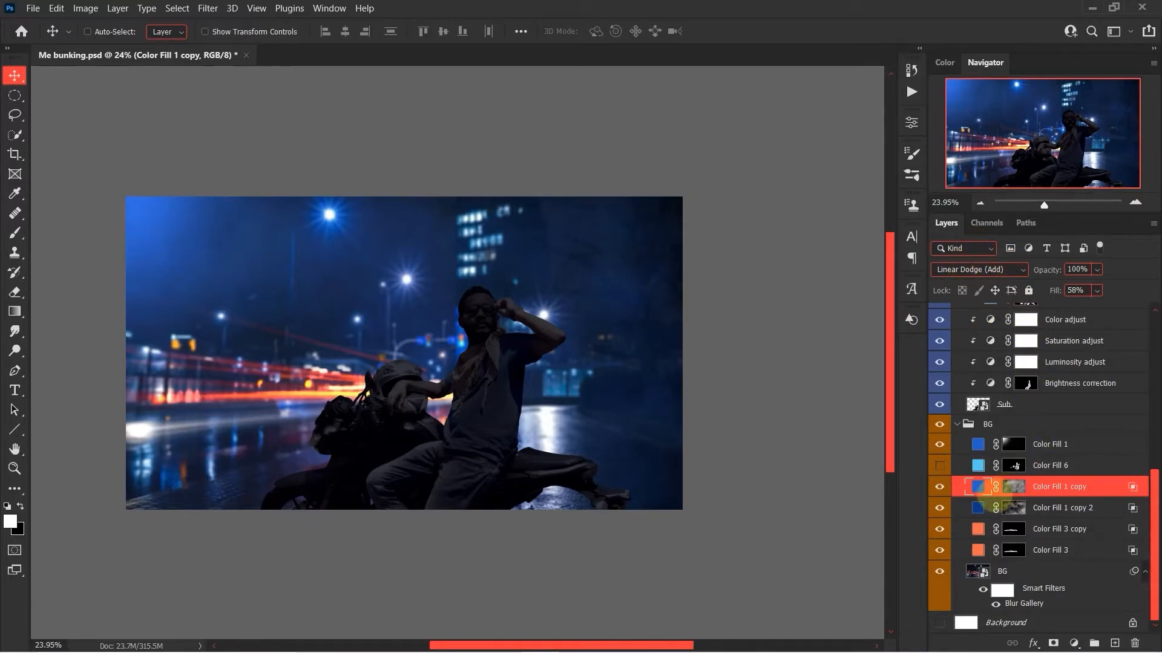
{"action": "left_click", "coordinate": [980, 508]}
{"action": "left_click", "coordinate": [979, 487]}
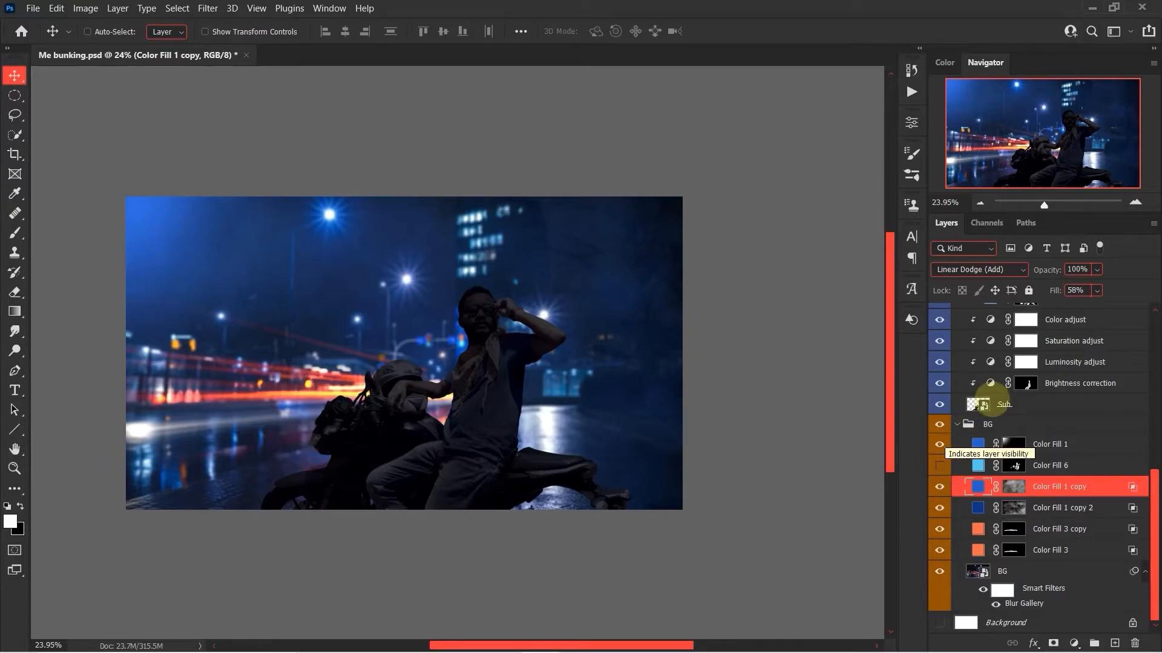
Show the Color Fill 2 layer clipped to the subject and review its blue fill color and Blend If settings.
{"action": "scroll", "coordinate": [1044, 421], "scroll_direction": "up", "scroll_amount": 3}
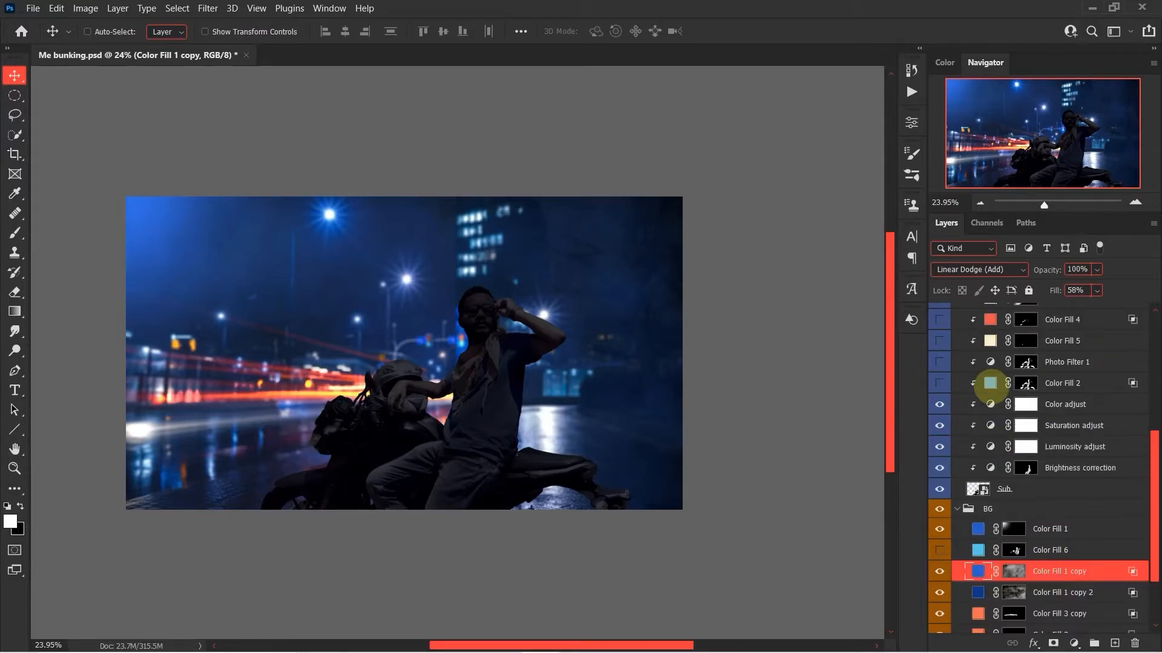
{"action": "left_click", "coordinate": [988, 382]}
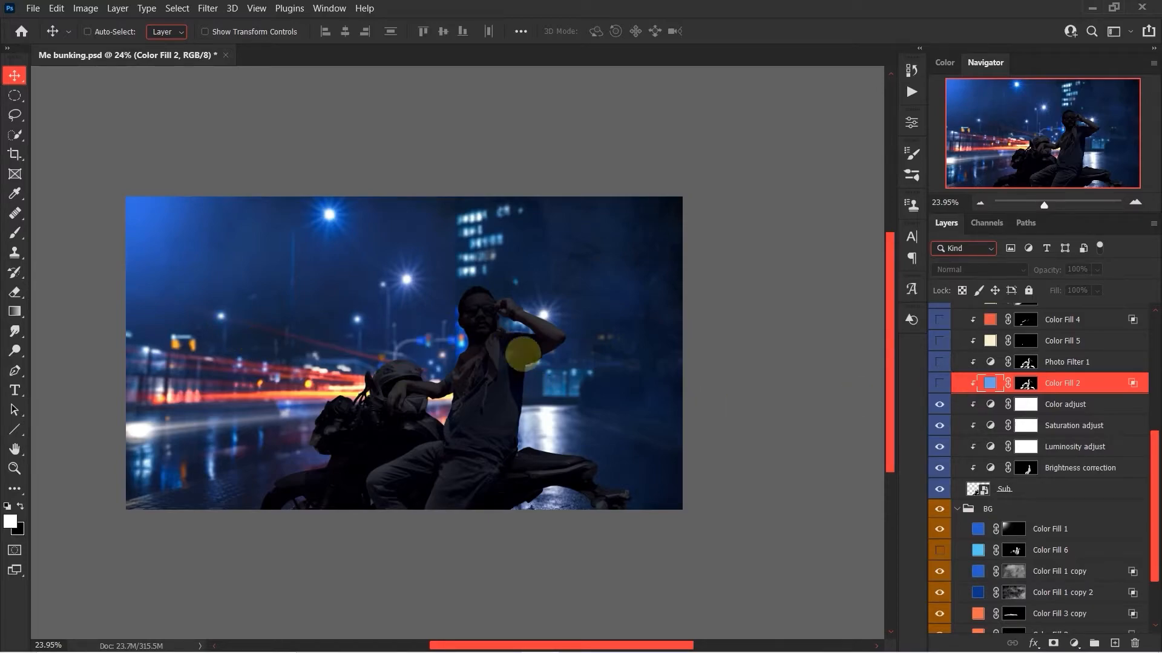
{"action": "left_click", "coordinate": [939, 383]}
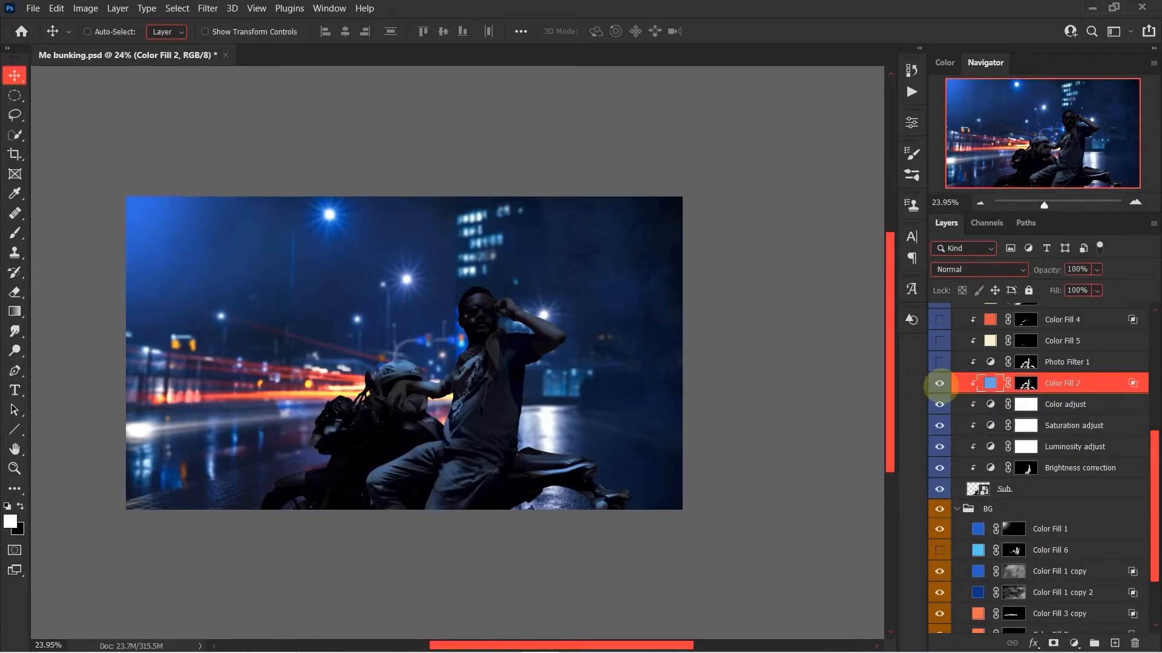
{"action": "double_click", "coordinate": [990, 383]}
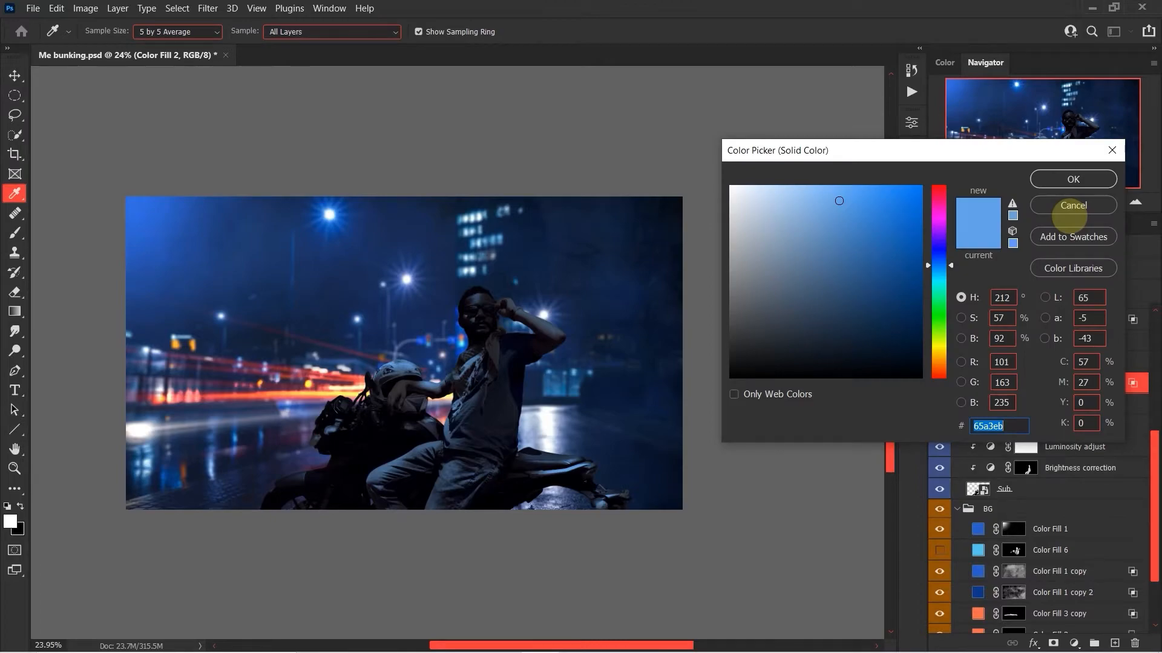
{"action": "left_click", "coordinate": [1074, 207]}
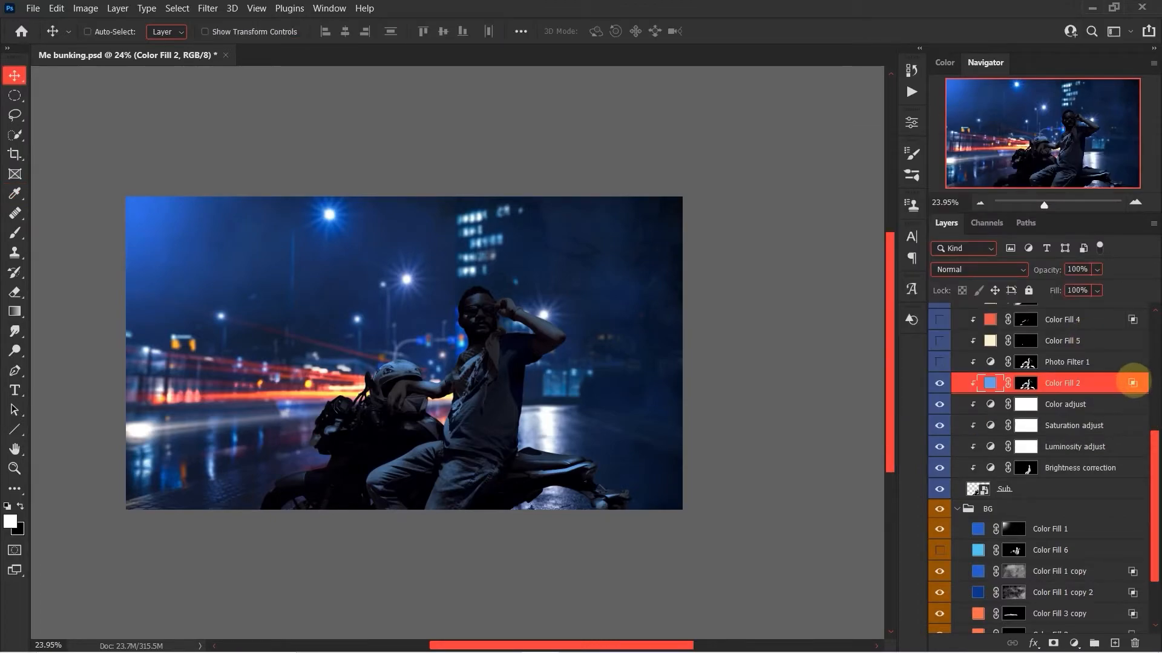
{"action": "double_click", "coordinate": [1132, 383]}
{"action": "left_click_drag", "start_coordinate": [755, 486], "coordinate": [775, 485]}
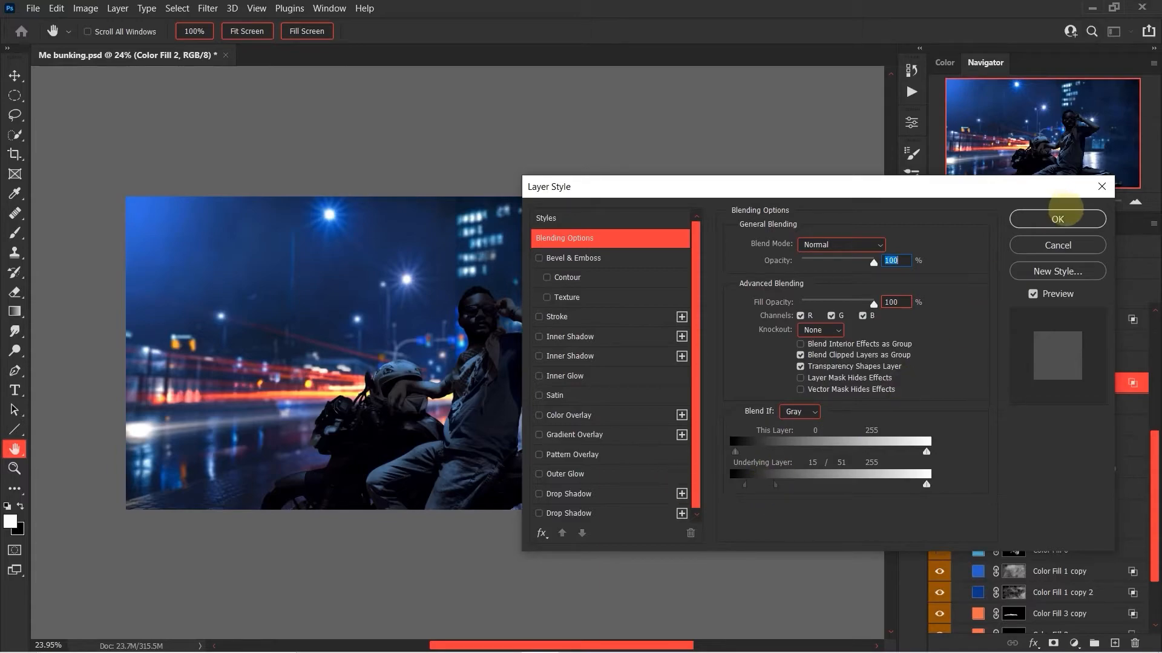
{"action": "left_click", "coordinate": [1071, 242]}
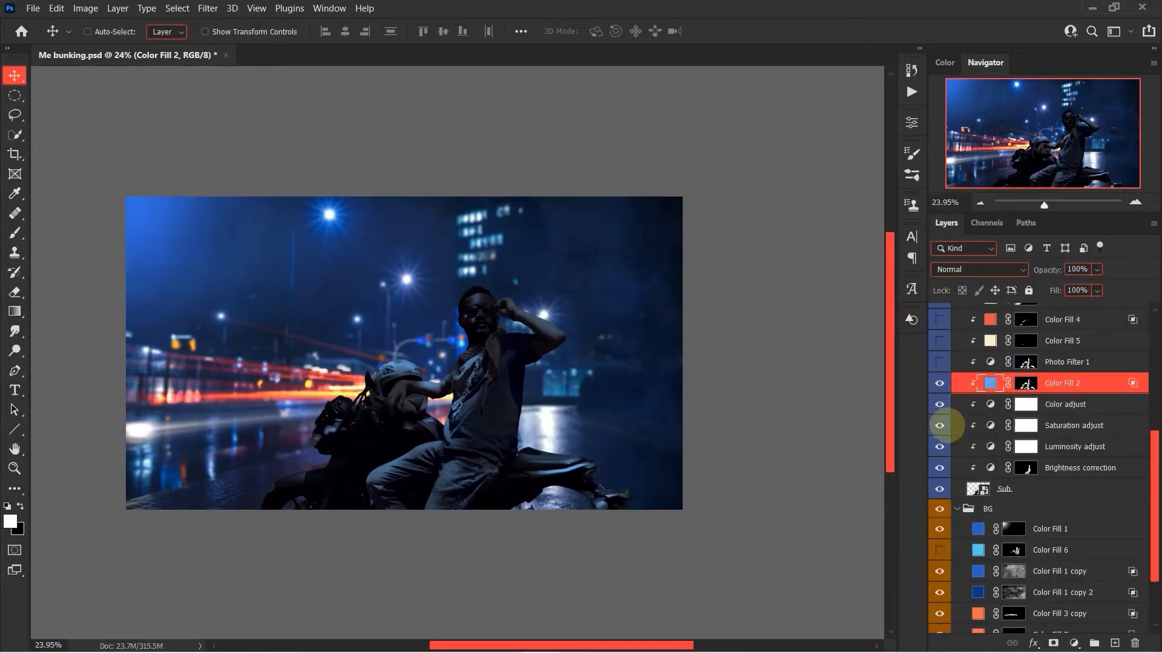
Show the Photo Filter 1, Color Fill 5 and Color Fill 4 layers clipped to the subject and select the Color Fill 4 mask.
{"action": "scroll", "coordinate": [968, 433], "scroll_direction": "up", "scroll_amount": 2}
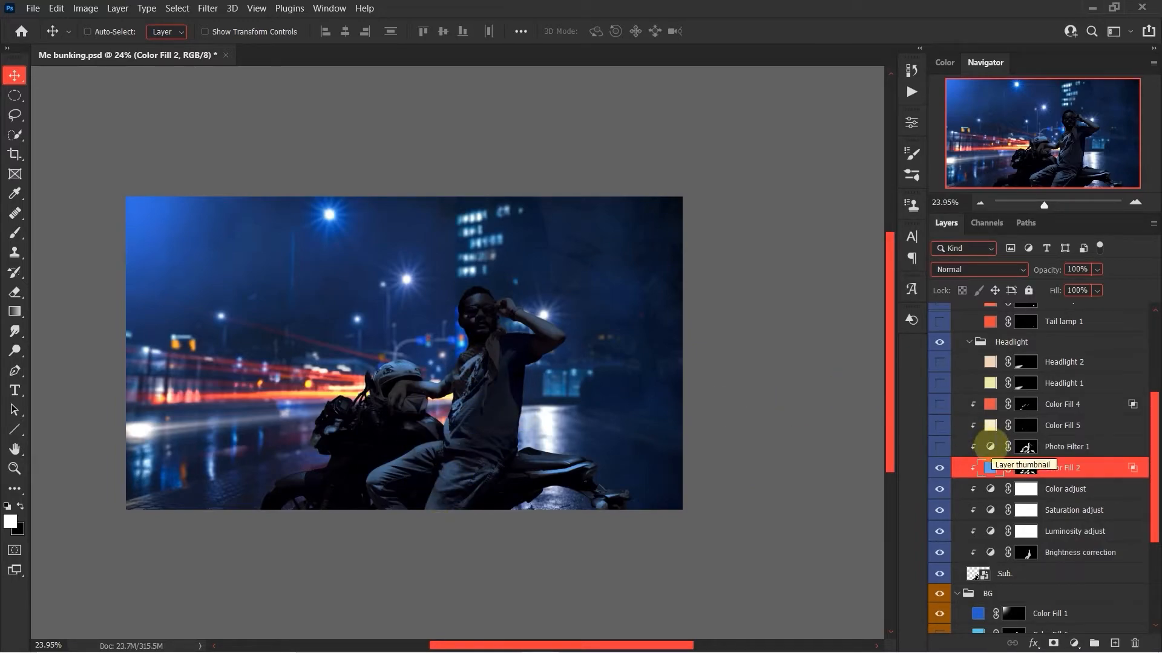
{"action": "left_click", "coordinate": [988, 446]}
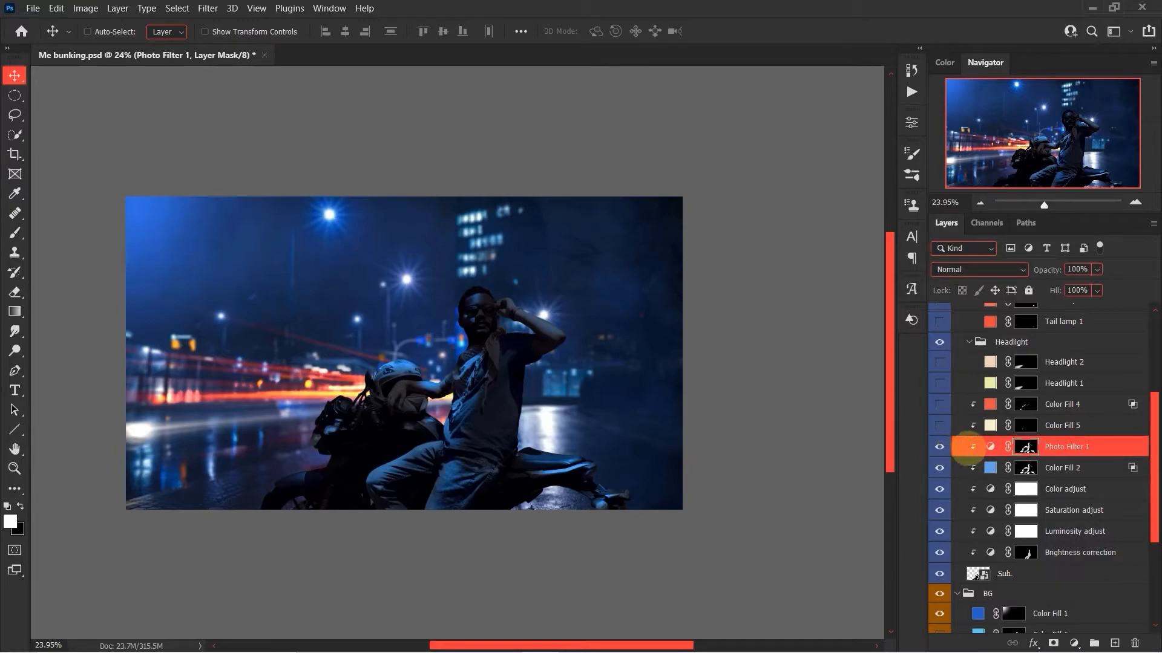
{"action": "double_click", "coordinate": [990, 446]}
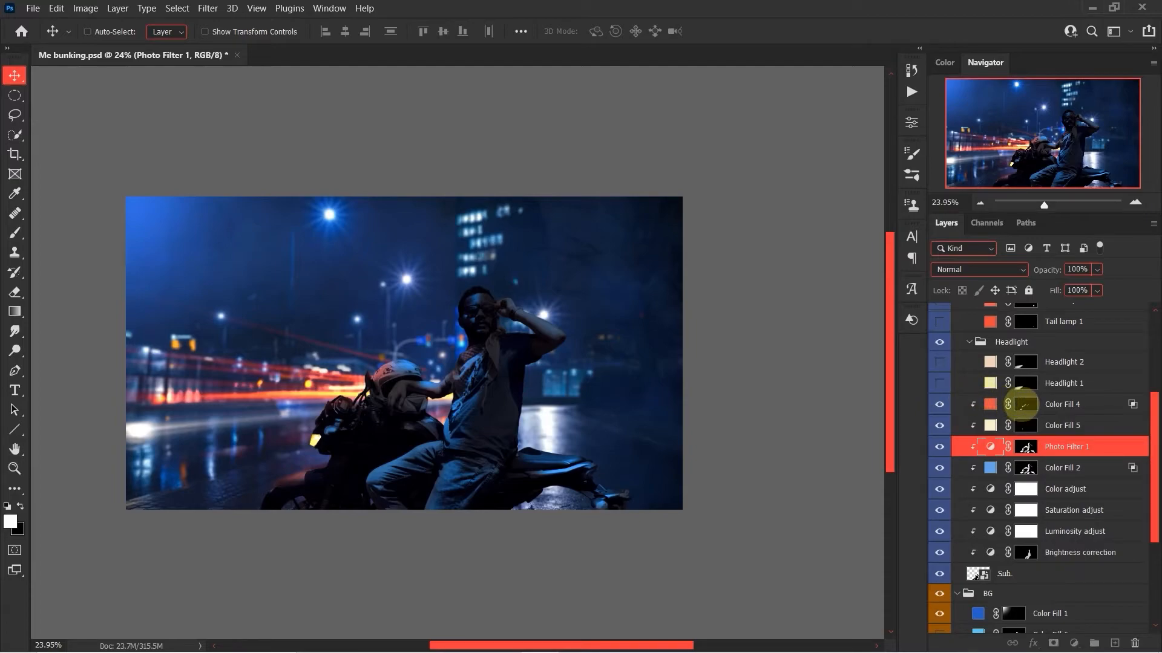
{"action": "left_click", "coordinate": [1025, 404]}
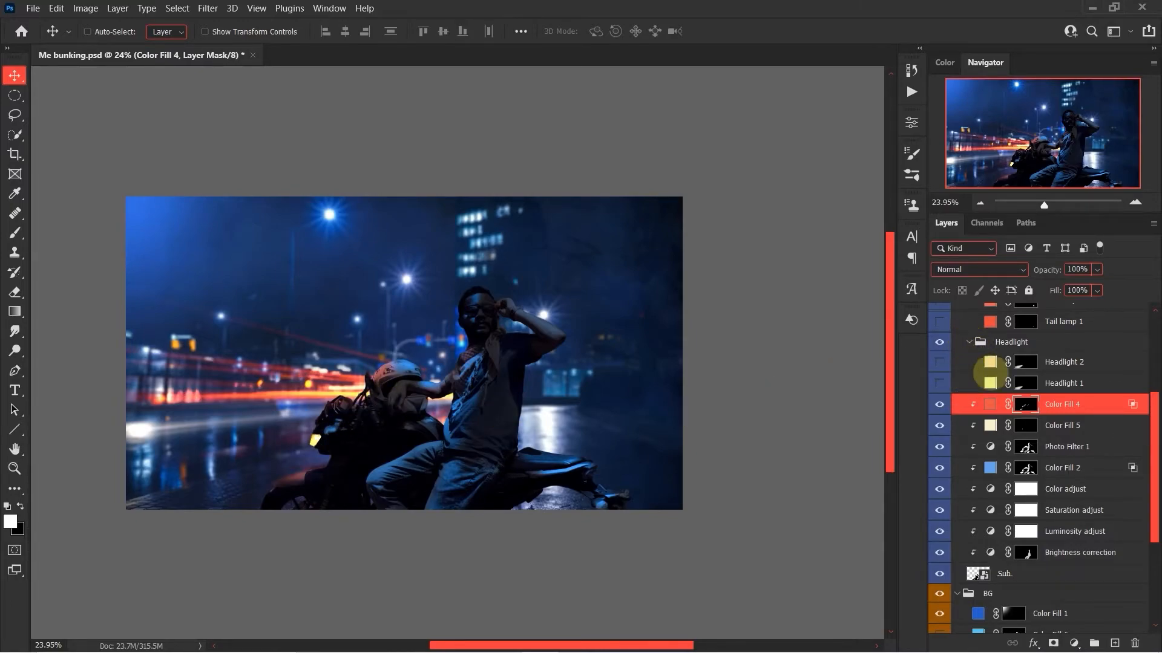
Show the Headlight 1 layer in the Headlight group and review the density and feather of its layer mask.
{"action": "left_click", "coordinate": [990, 382]}
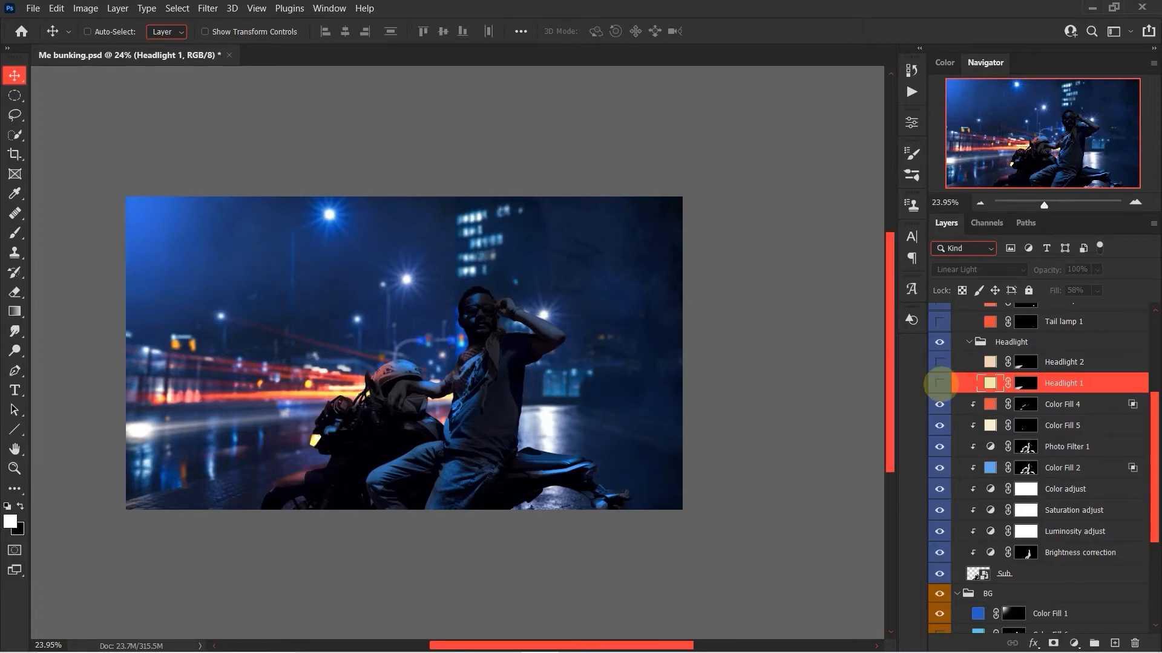
{"action": "left_click", "coordinate": [939, 383]}
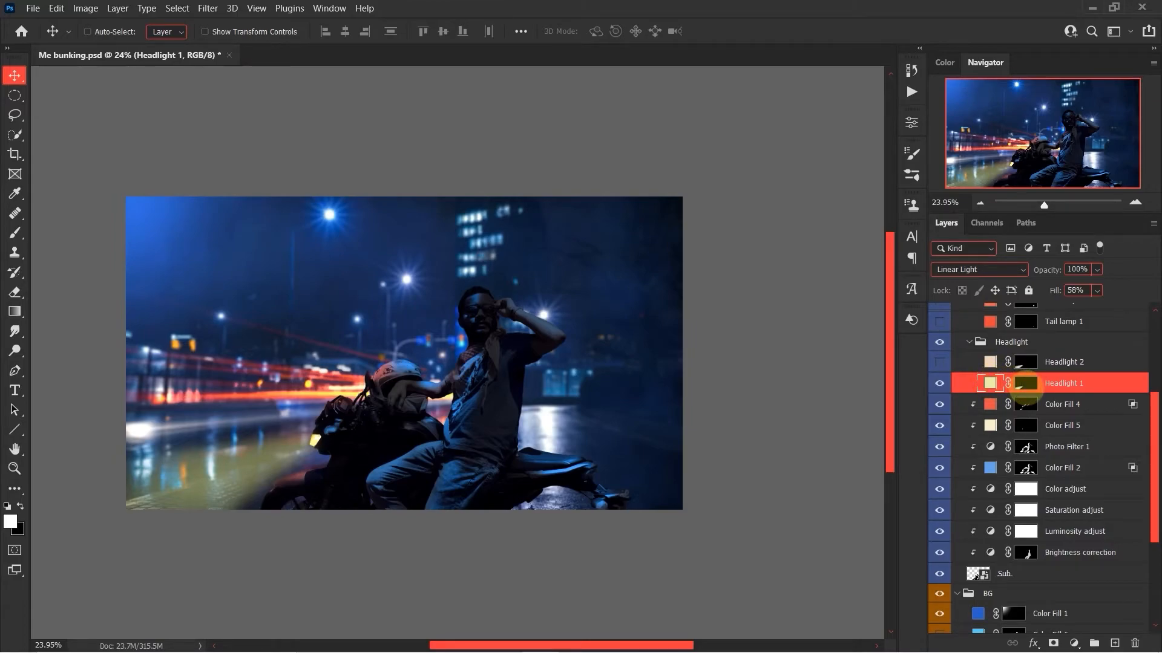
{"action": "double_click", "coordinate": [1025, 385]}
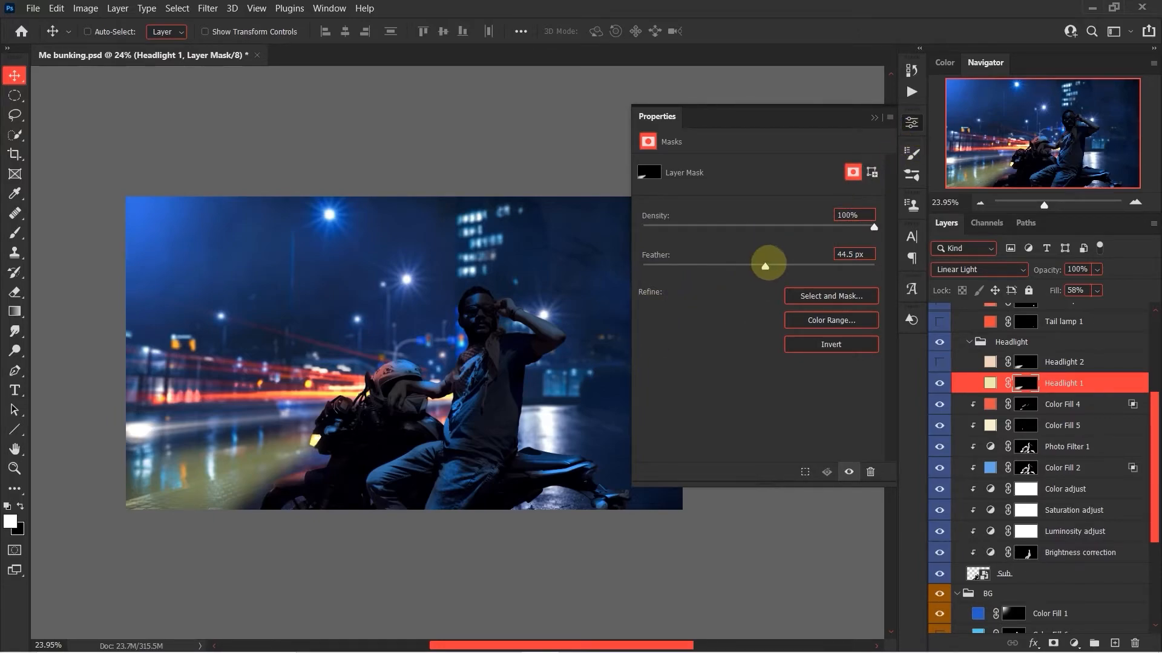
{"action": "left_click", "coordinate": [911, 123]}
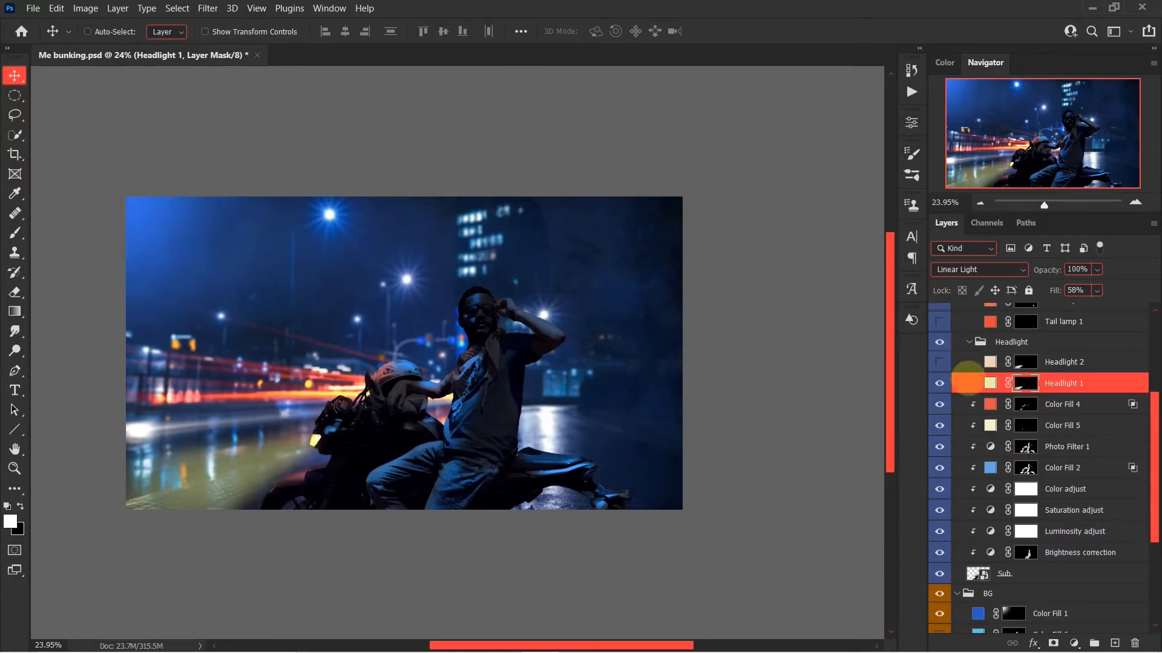
Show the Headlight 2 layer, check its fill color, and collapse the Headlight group.
{"action": "left_click", "coordinate": [989, 362]}
{"action": "double_click", "coordinate": [990, 362]}
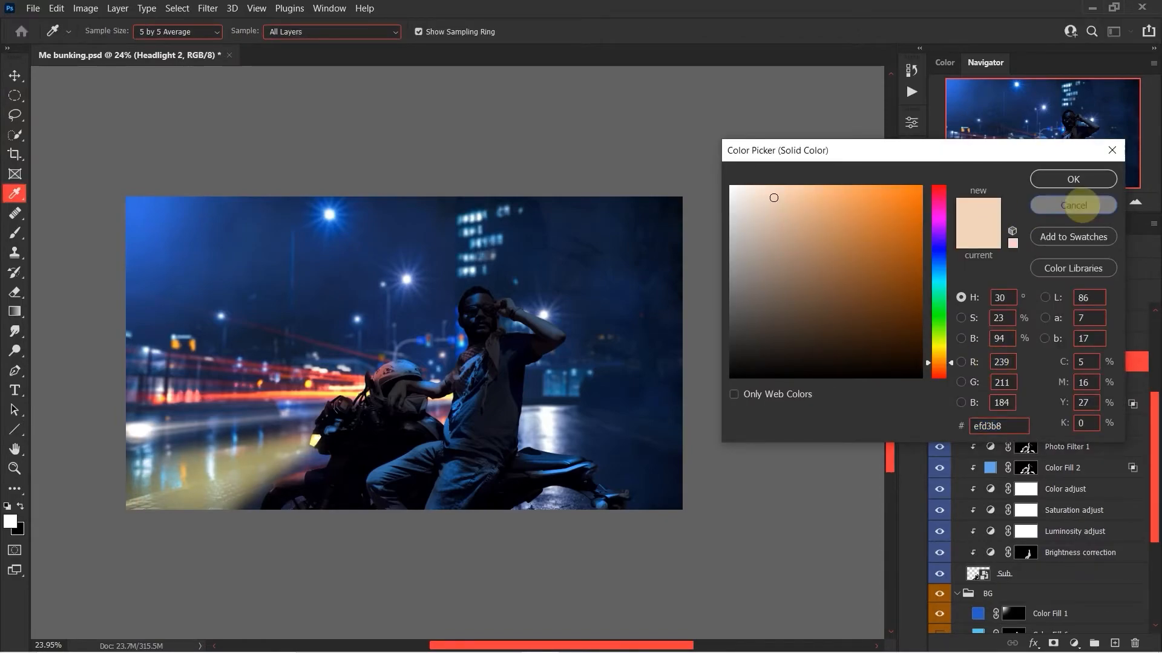
{"action": "left_click", "coordinate": [1077, 205]}
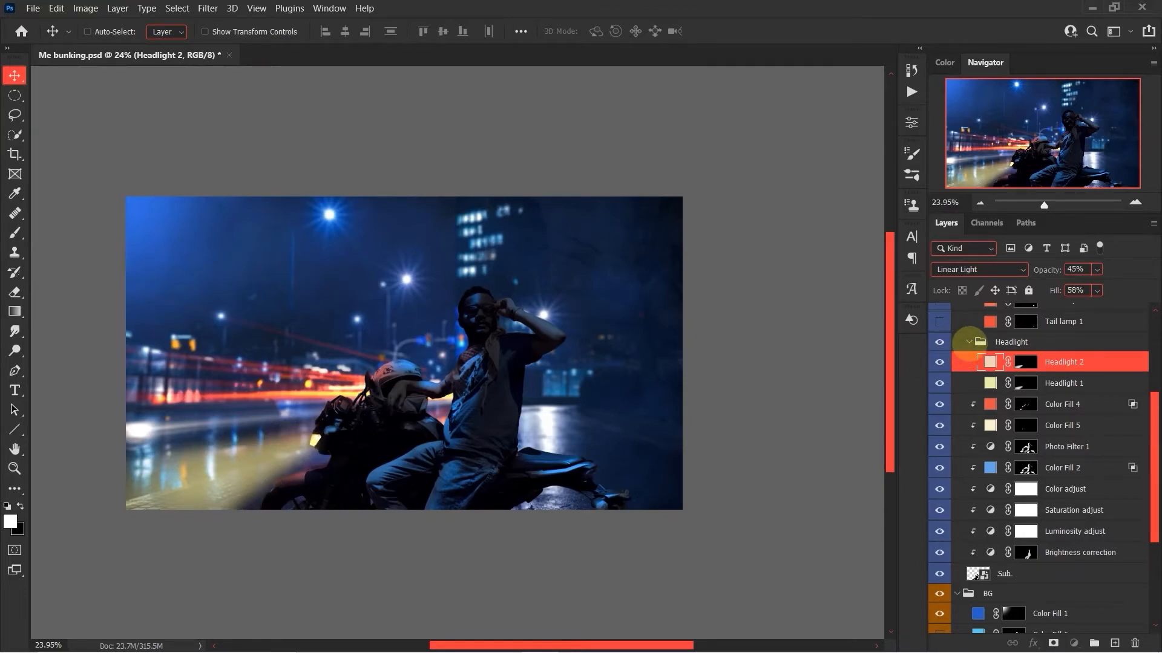
{"action": "left_click", "coordinate": [969, 342]}
Show the Tail lamp 1 and Tail lamp 2 layers in the Subject group and collapse the Tail lamp group.
{"action": "scroll", "coordinate": [969, 376], "scroll_direction": "up", "scroll_amount": 4}
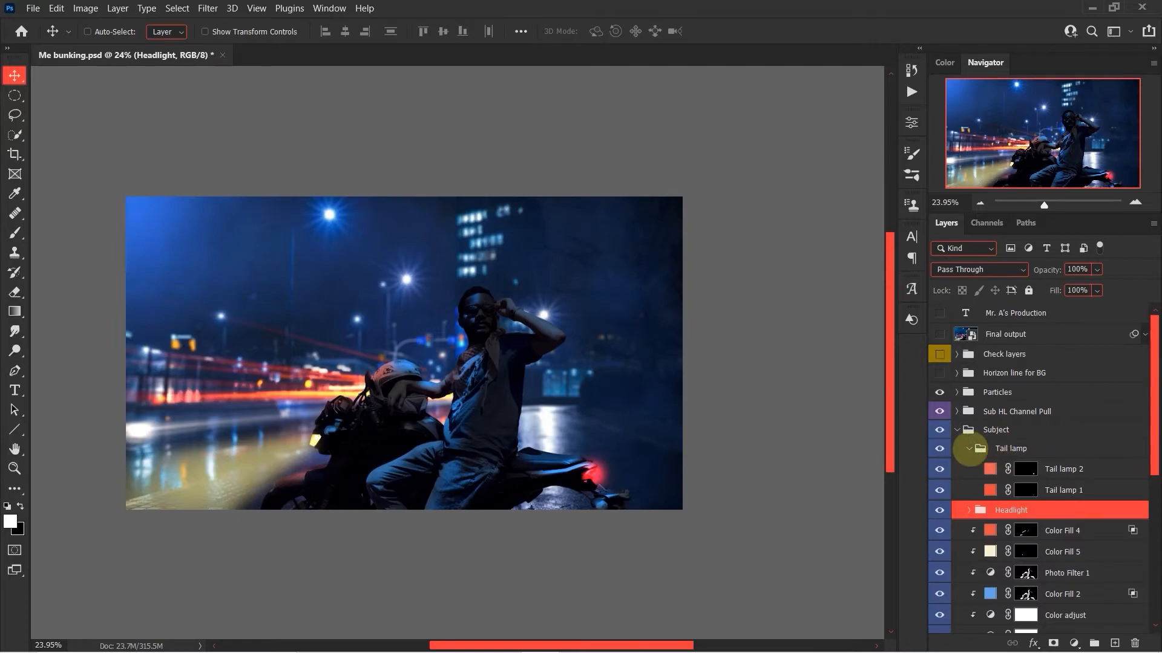
{"action": "left_click", "coordinate": [968, 448]}
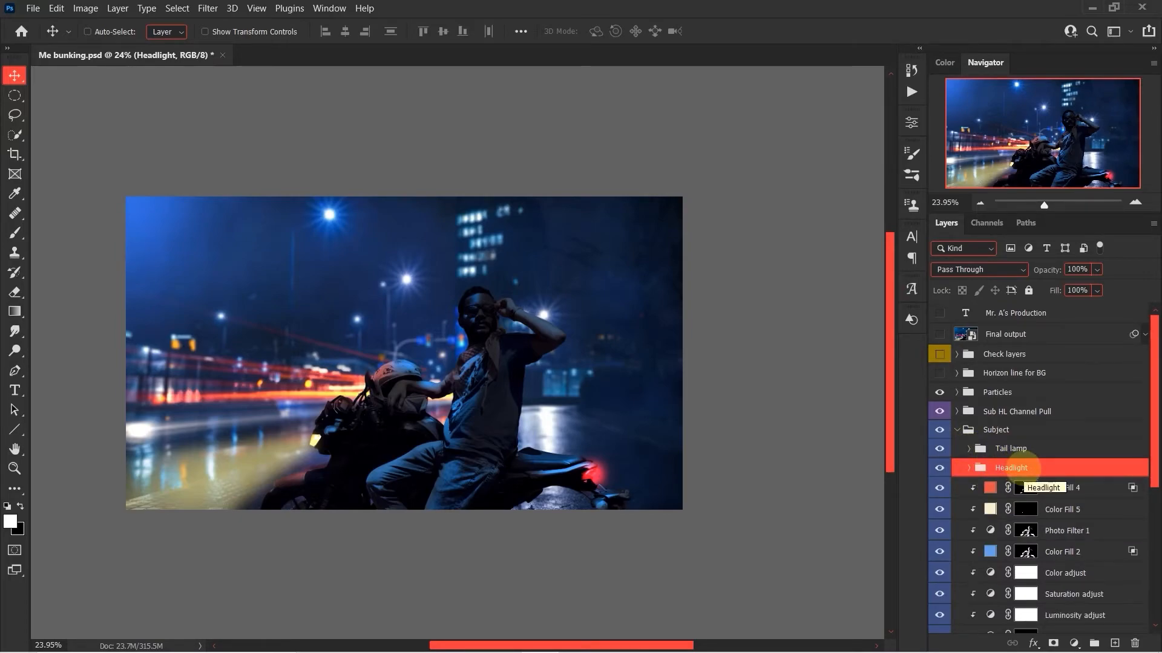
{"action": "scroll", "coordinate": [1022, 467], "scroll_direction": "down", "scroll_amount": 5}
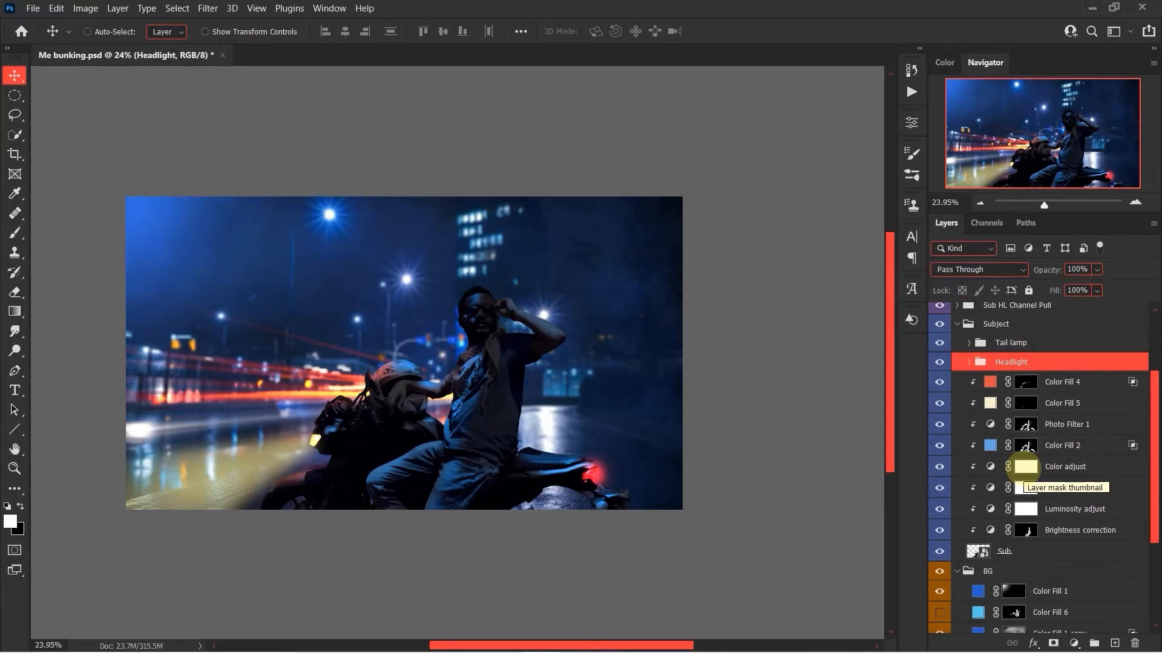
Collapse the Subject group, show the Color Fill 6 layer in the BG group, and check its fill color and layer mask.
{"action": "left_click", "coordinate": [956, 325]}
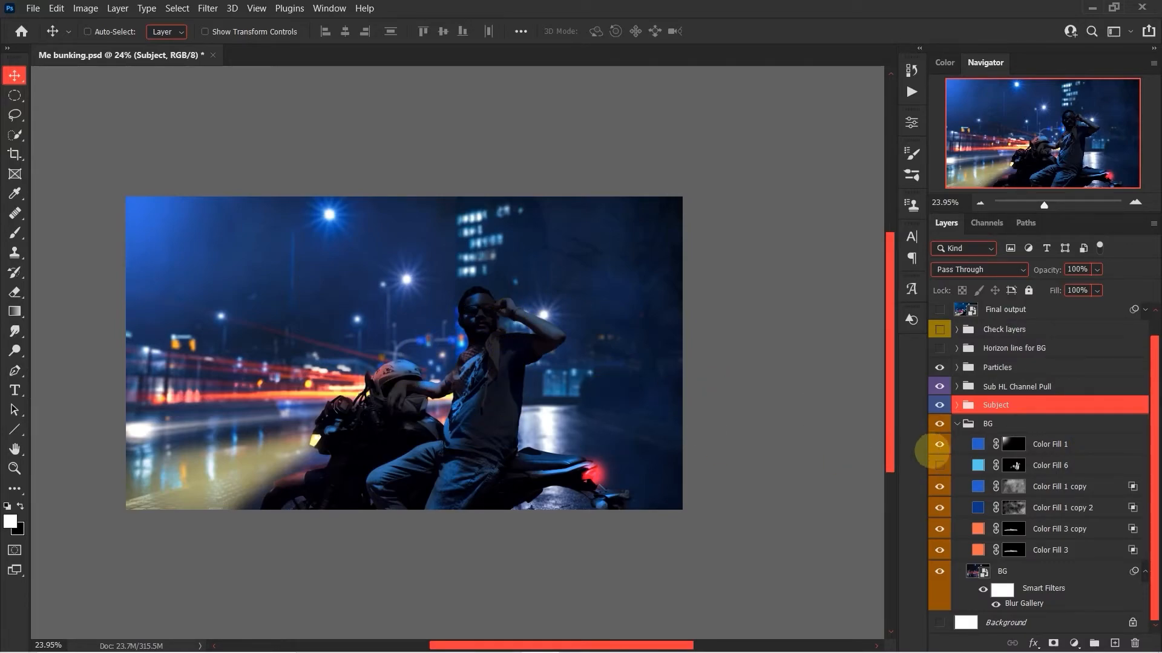
{"action": "left_click", "coordinate": [939, 465]}
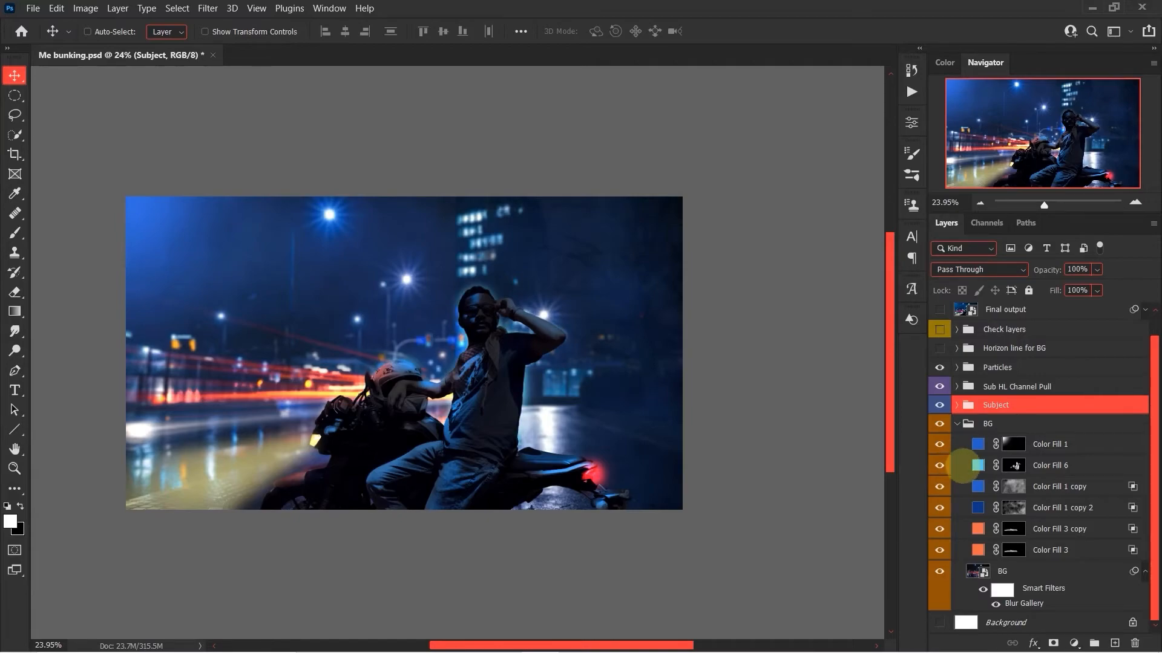
{"action": "double_click", "coordinate": [977, 465]}
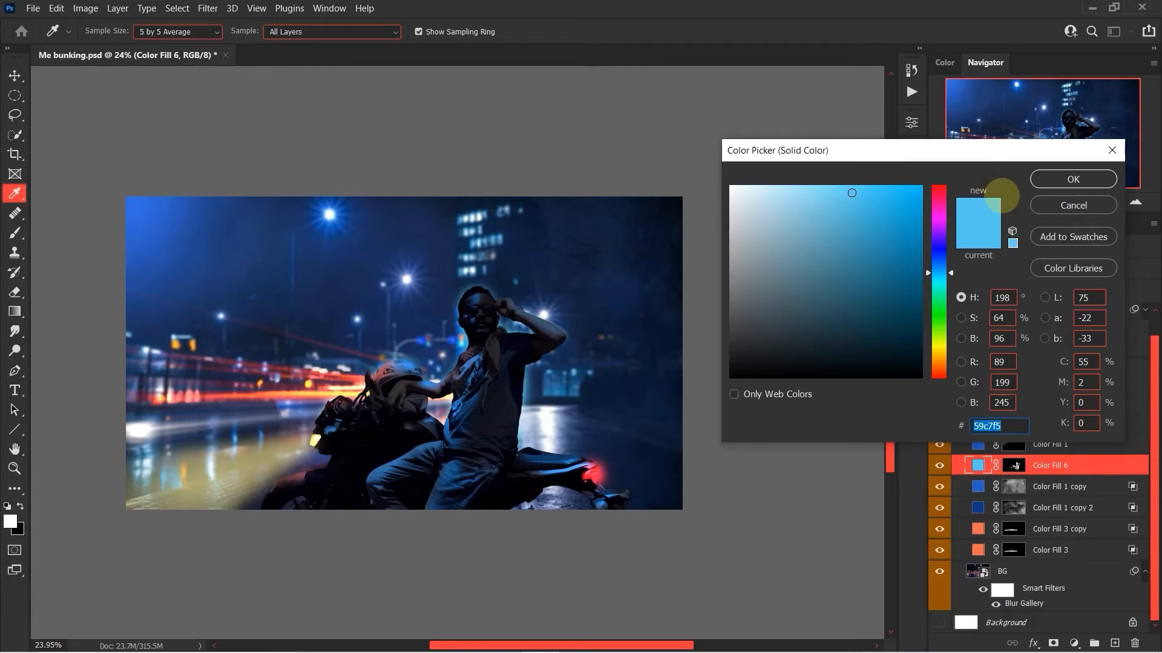
{"action": "left_click", "coordinate": [1054, 203]}
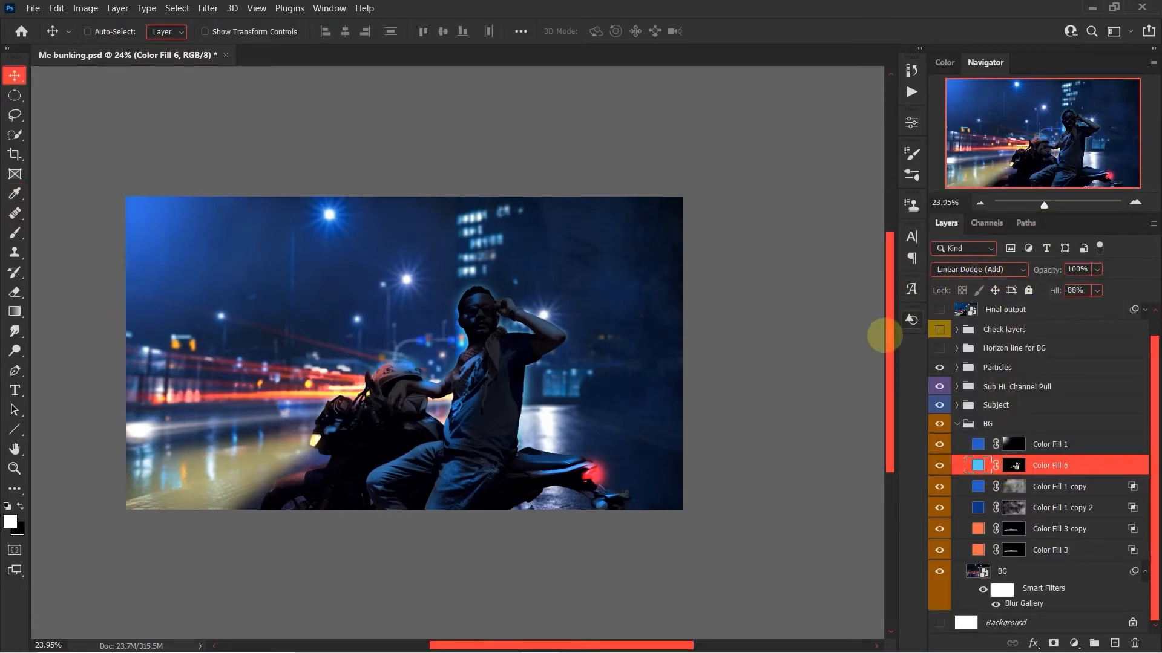
{"action": "key", "text": "b"}
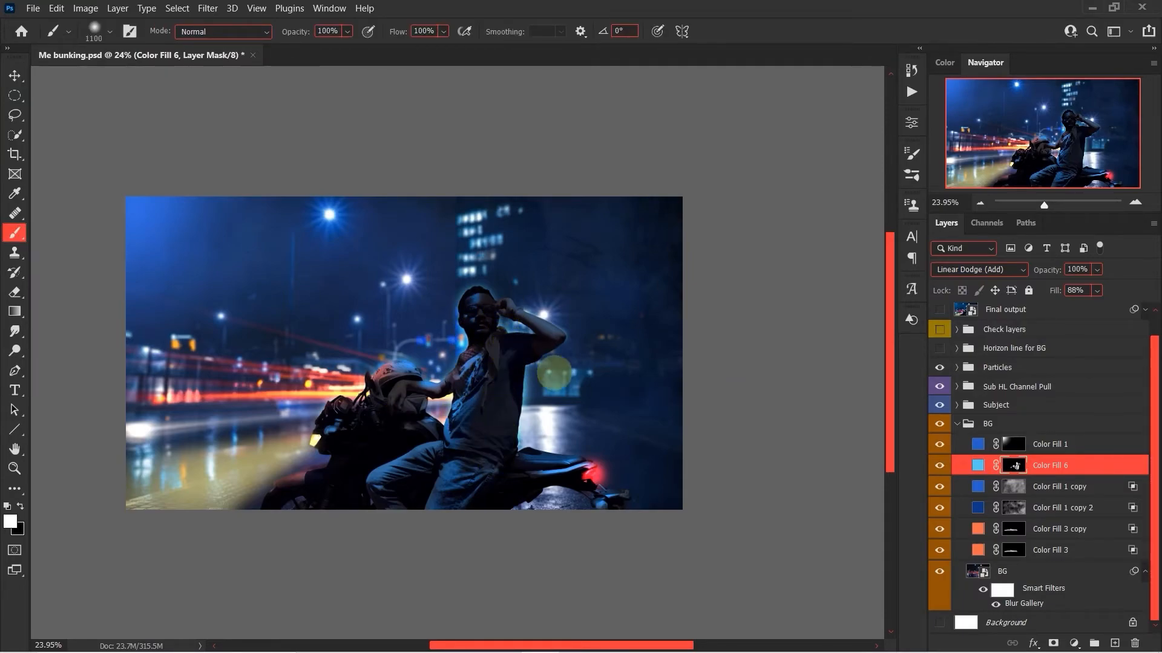
{"action": "key", "text": "v"}
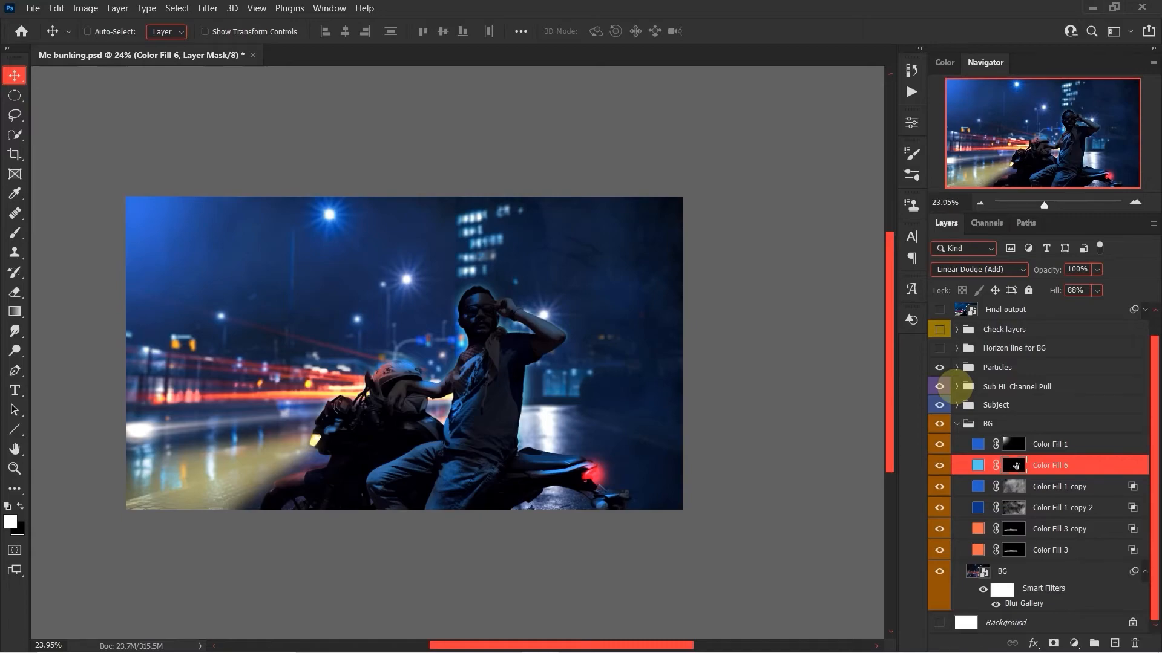
Show the Container, Highlight, Colored HL and highlight adjustment layers in the Sub HL Channel Pull group and collapse the group.
{"action": "left_click", "coordinate": [957, 387]}
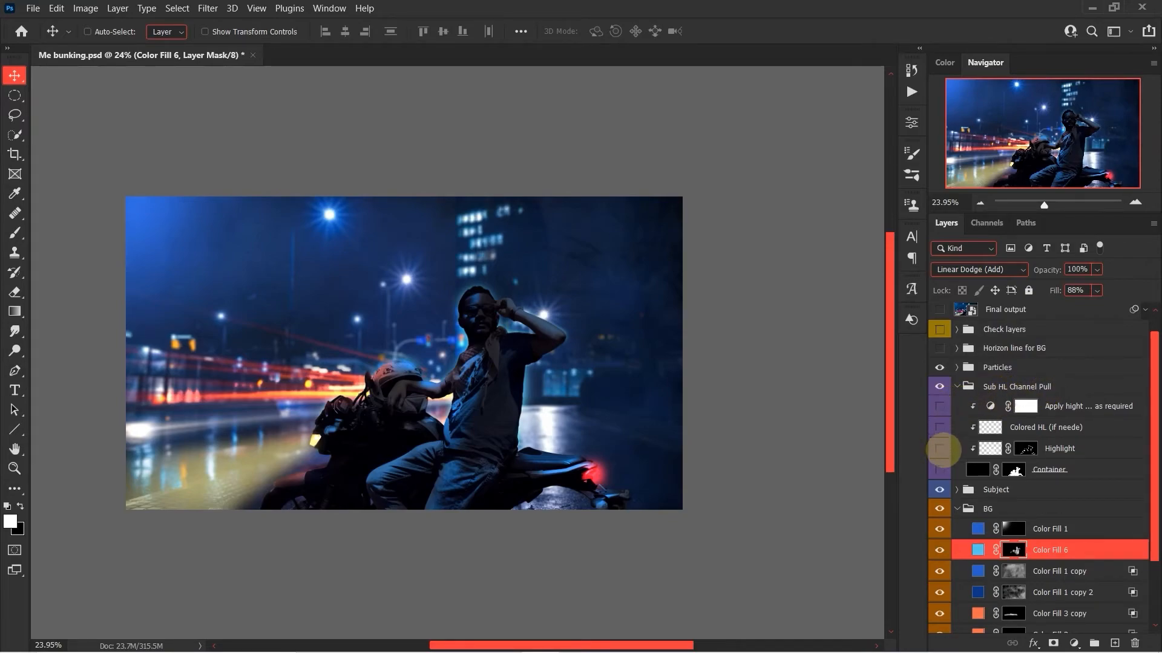
{"action": "left_click", "coordinate": [939, 427]}
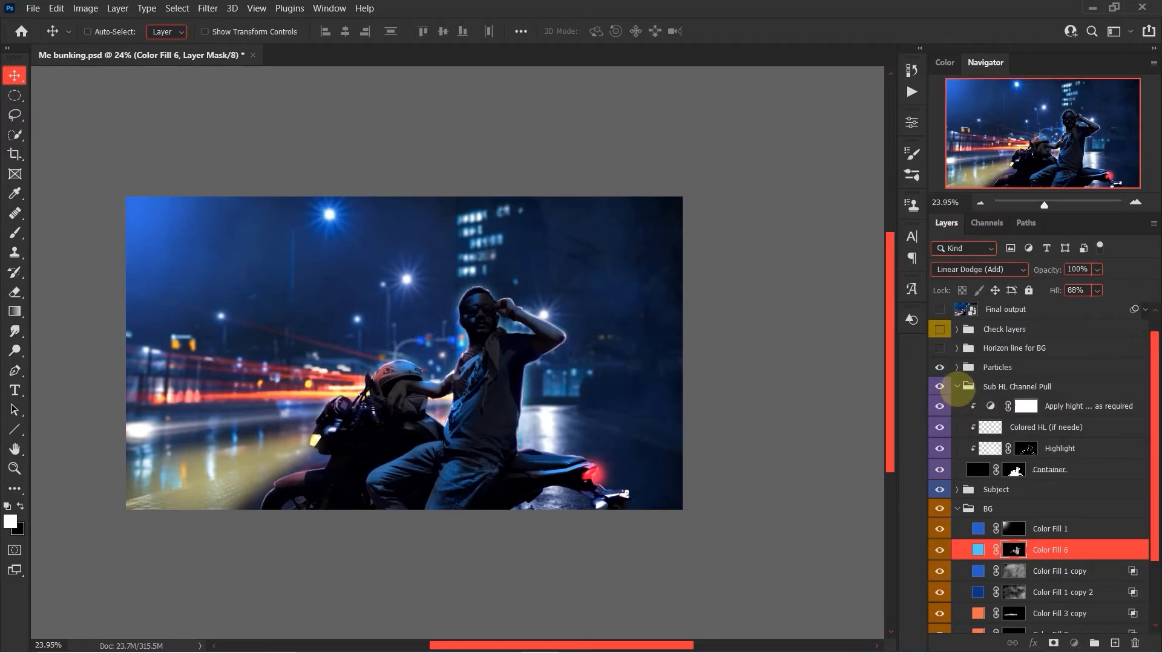
{"action": "left_click", "coordinate": [956, 386]}
{"action": "left_click", "coordinate": [939, 387]}
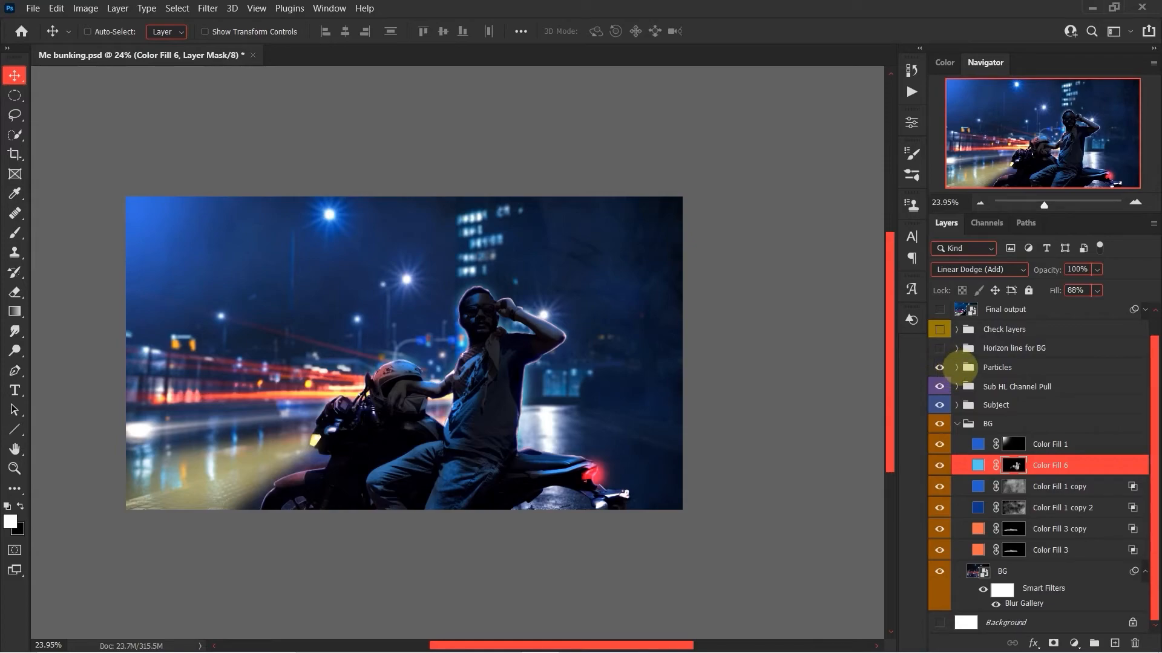
Show all four particles layers in the Particles group and collapse the Particles and BG groups.
{"action": "left_click", "coordinate": [957, 367]}
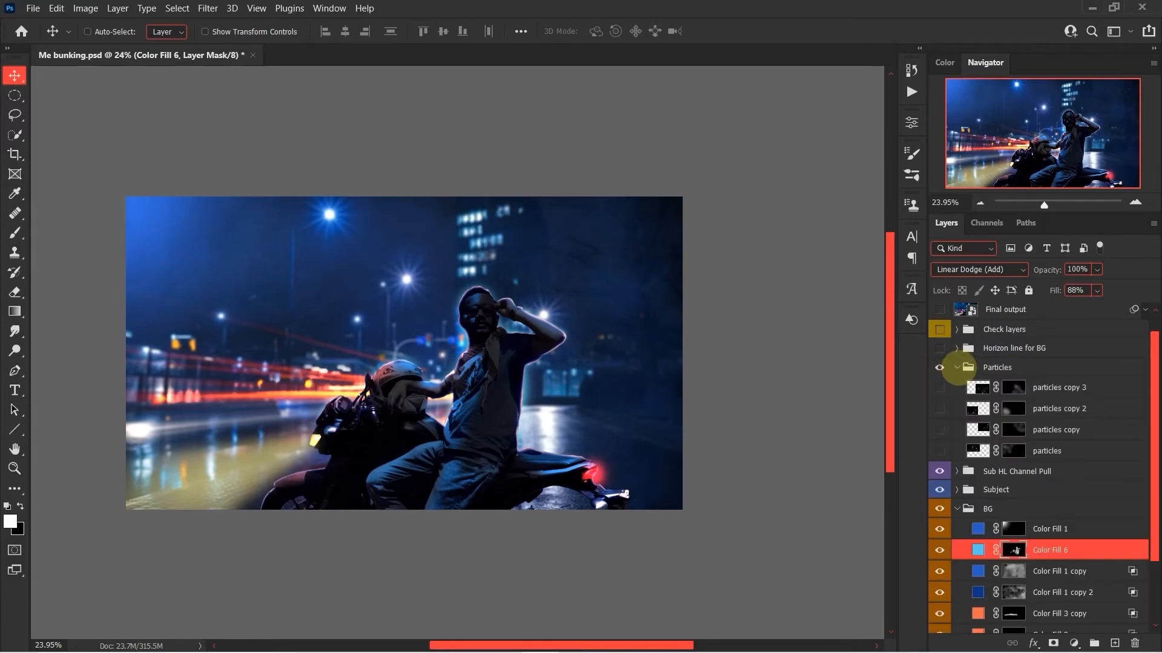
{"action": "left_click_drag", "start_coordinate": [939, 387], "coordinate": [939, 451]}
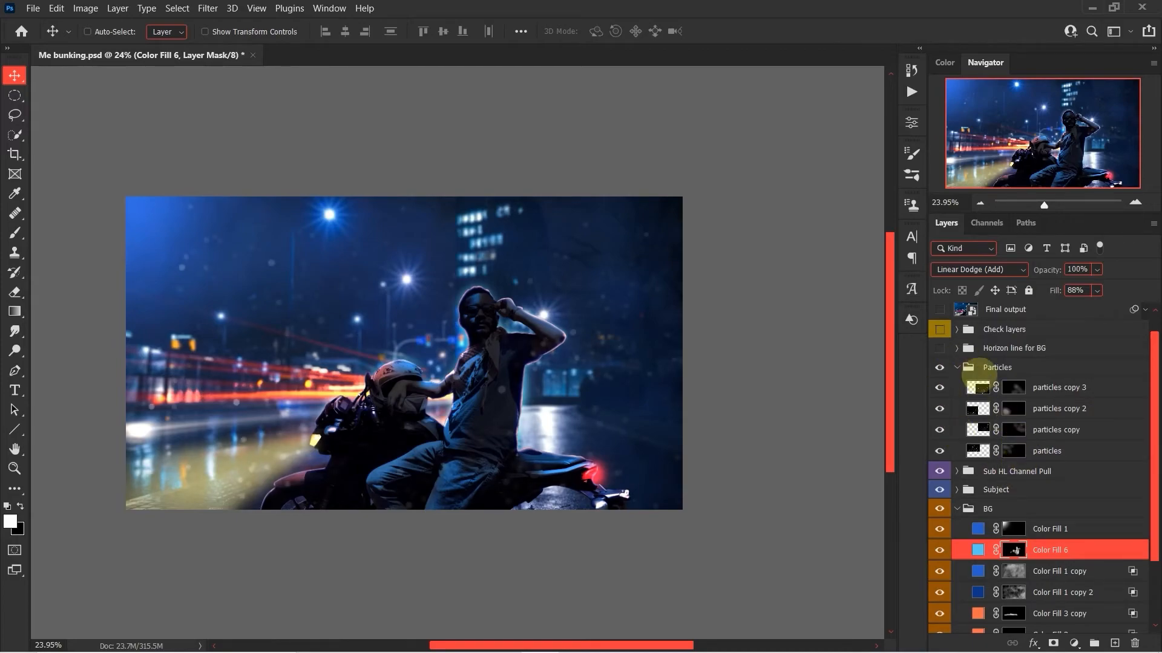
{"action": "left_click", "coordinate": [957, 367]}
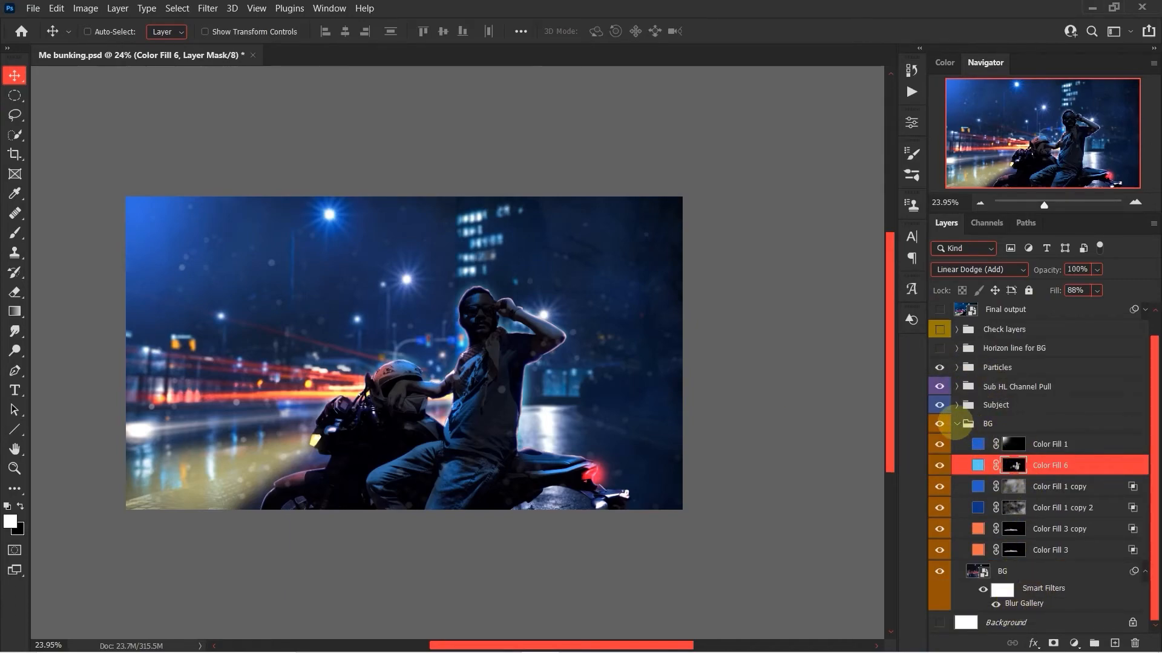
{"action": "left_click", "coordinate": [956, 424]}
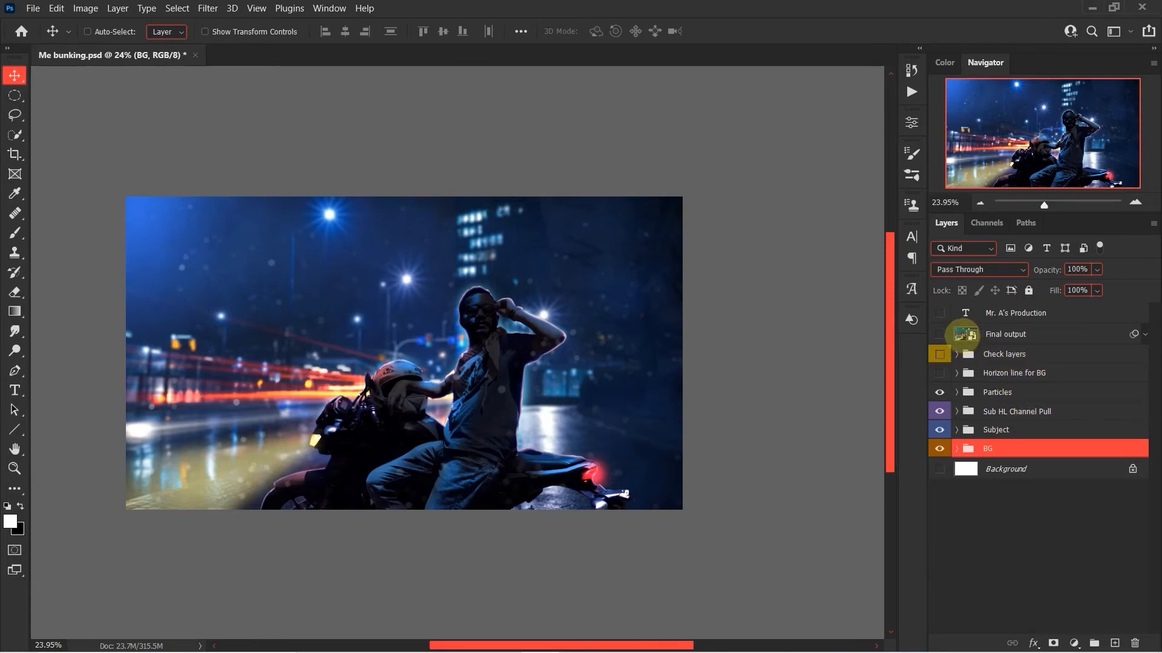
Show the Final output layer above the groups and expand its list of smart filters.
{"action": "left_click", "coordinate": [964, 334]}
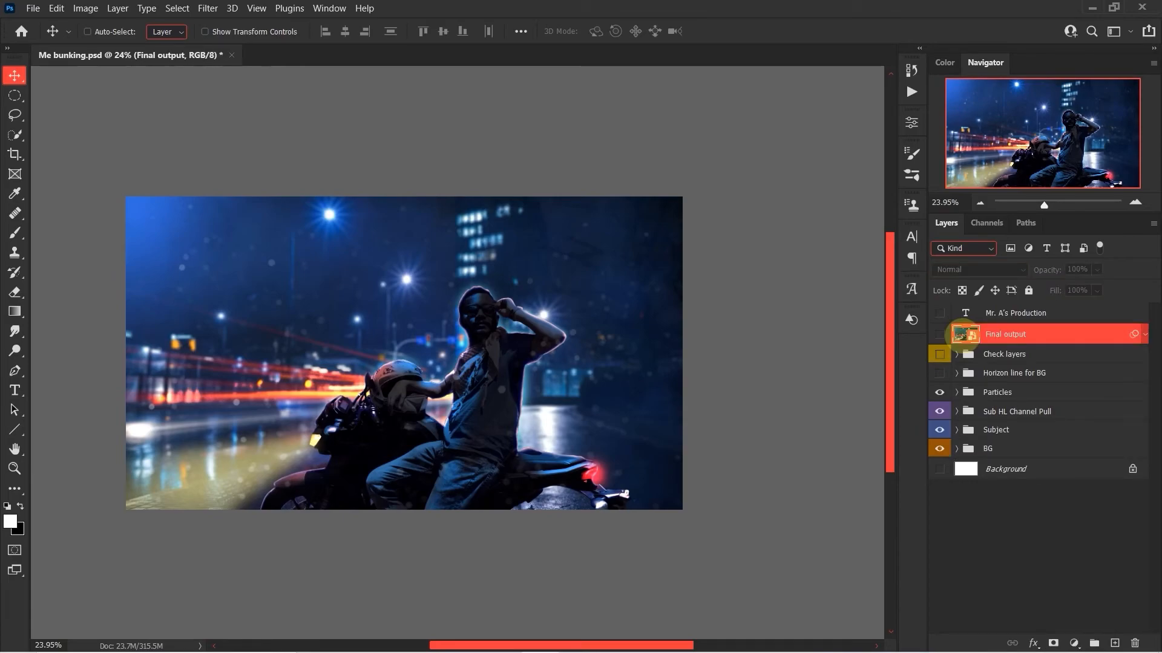
{"action": "left_click", "coordinate": [939, 334]}
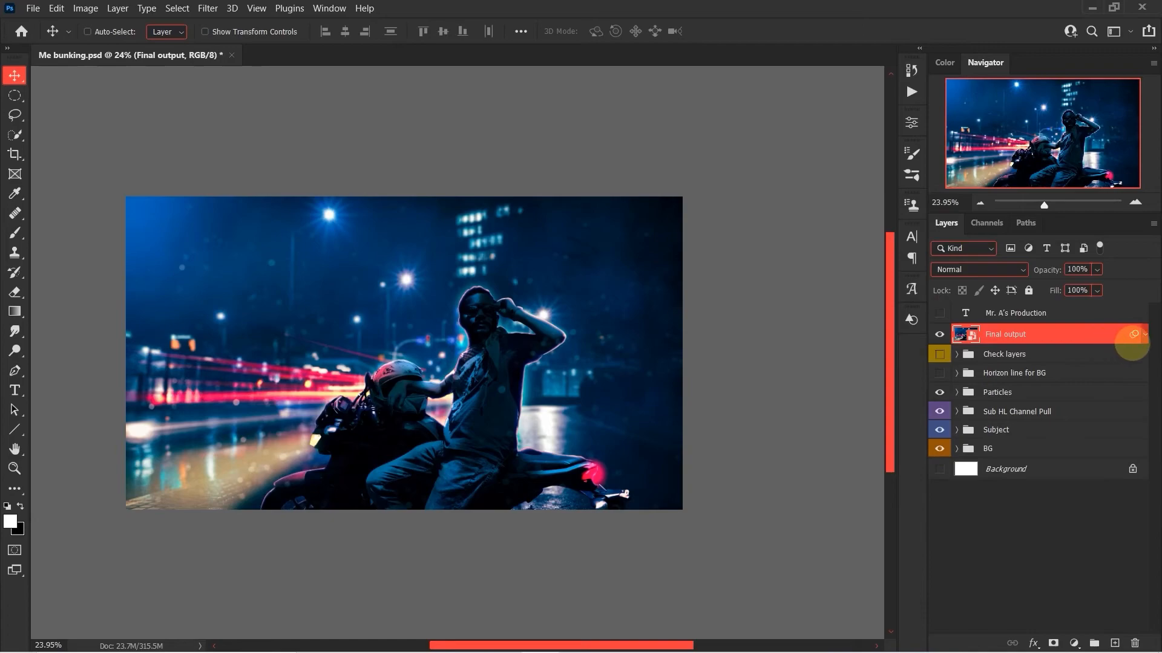
{"action": "left_click", "coordinate": [1144, 334]}
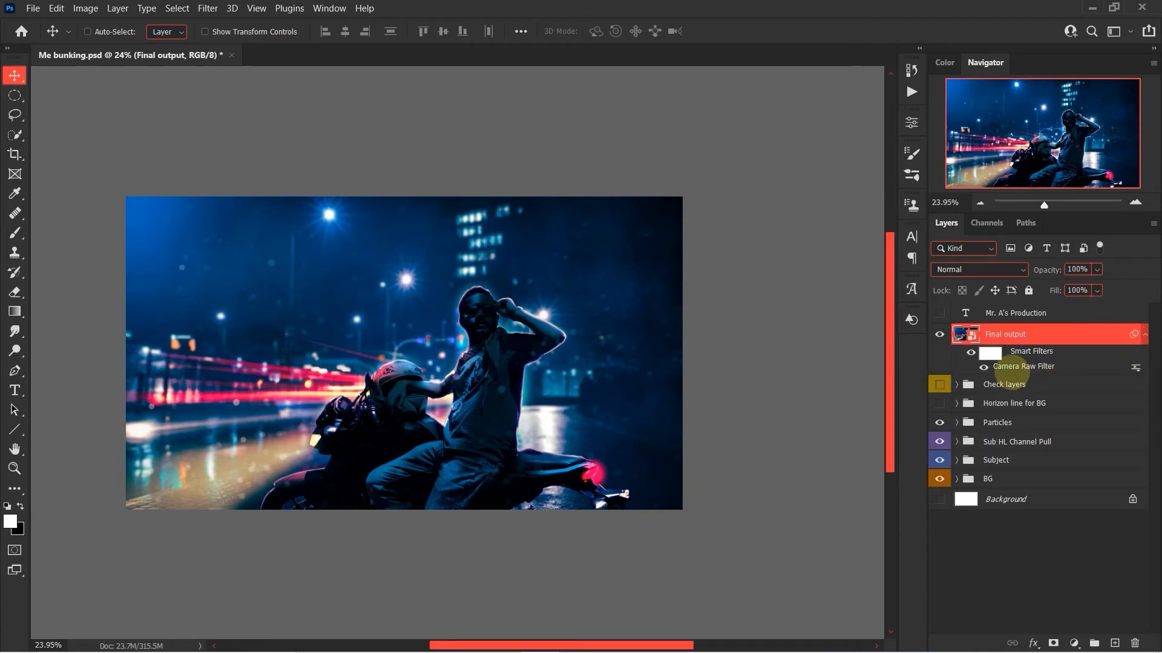
{"action": "left_click", "coordinate": [207, 8]}
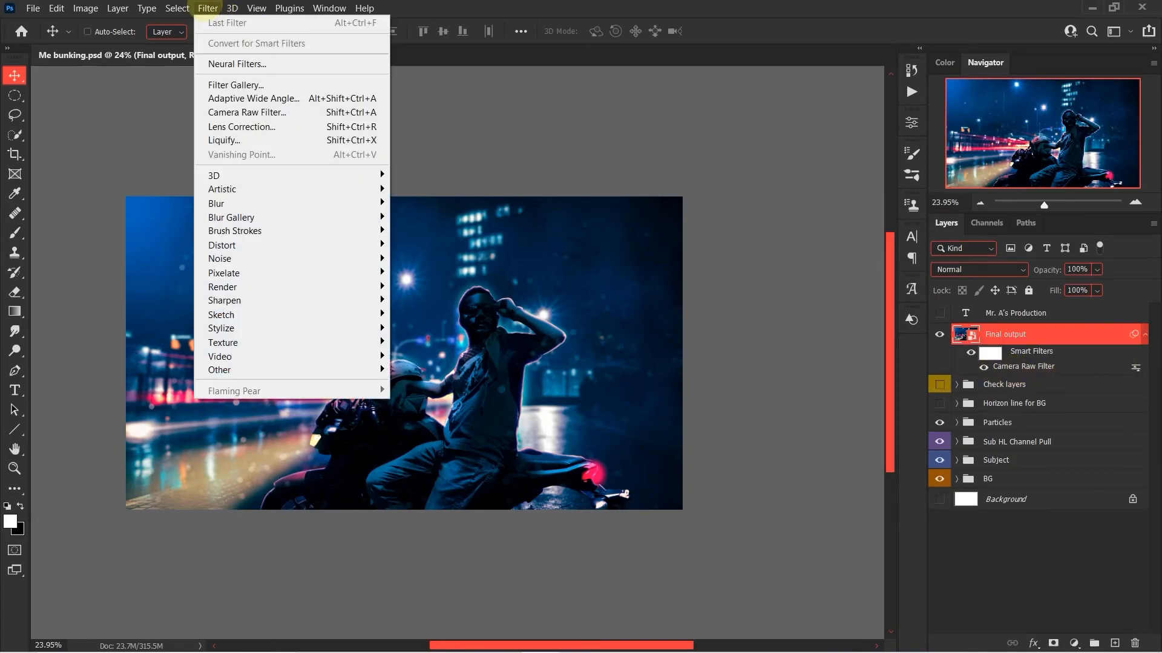
{"action": "left_click", "coordinate": [565, 2]}
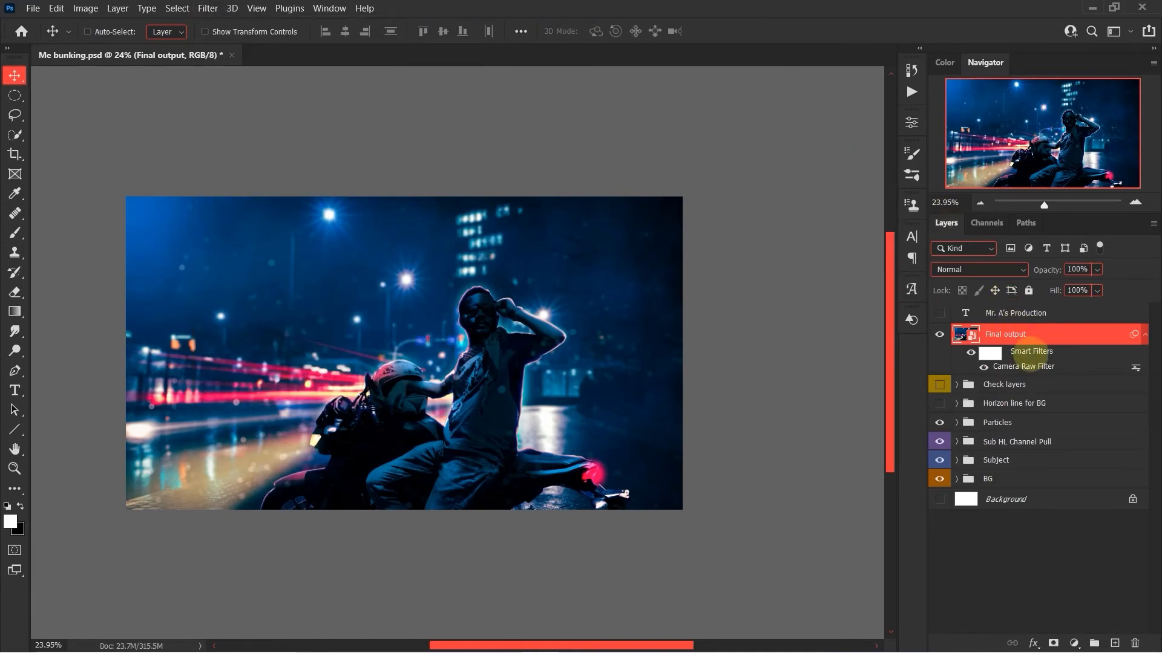
Open the Final output layer's Camera Raw Filter and review its Basic, Calibration, Color Mixer and Curve settings.
{"action": "double_click", "coordinate": [1029, 366]}
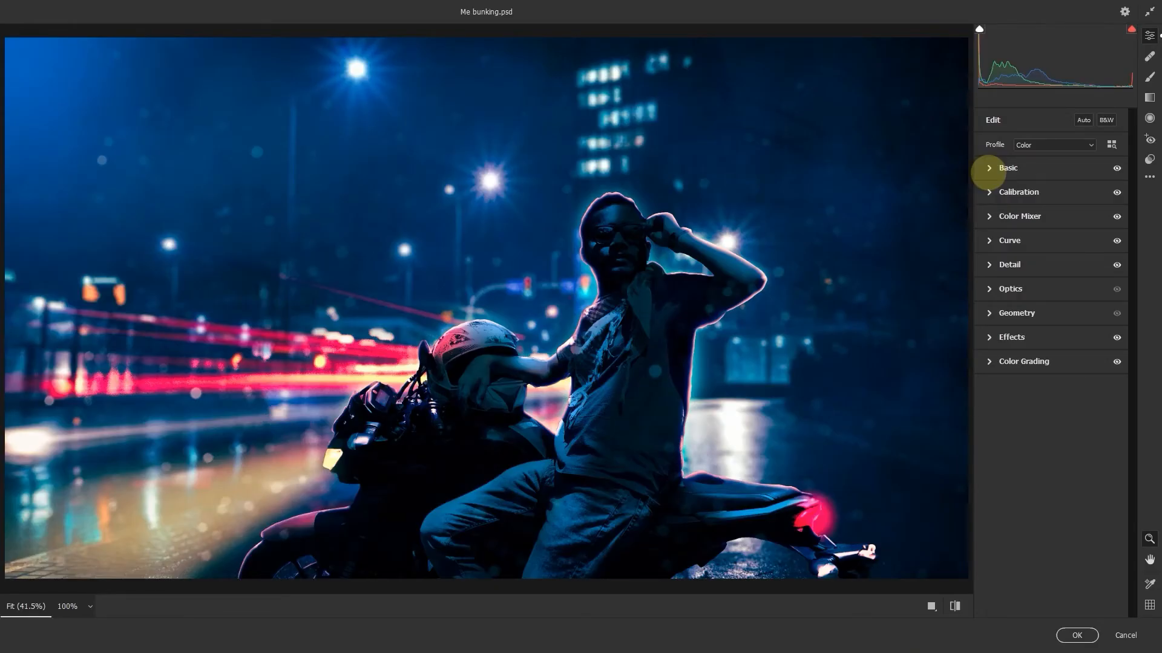
{"action": "left_click", "coordinate": [988, 168]}
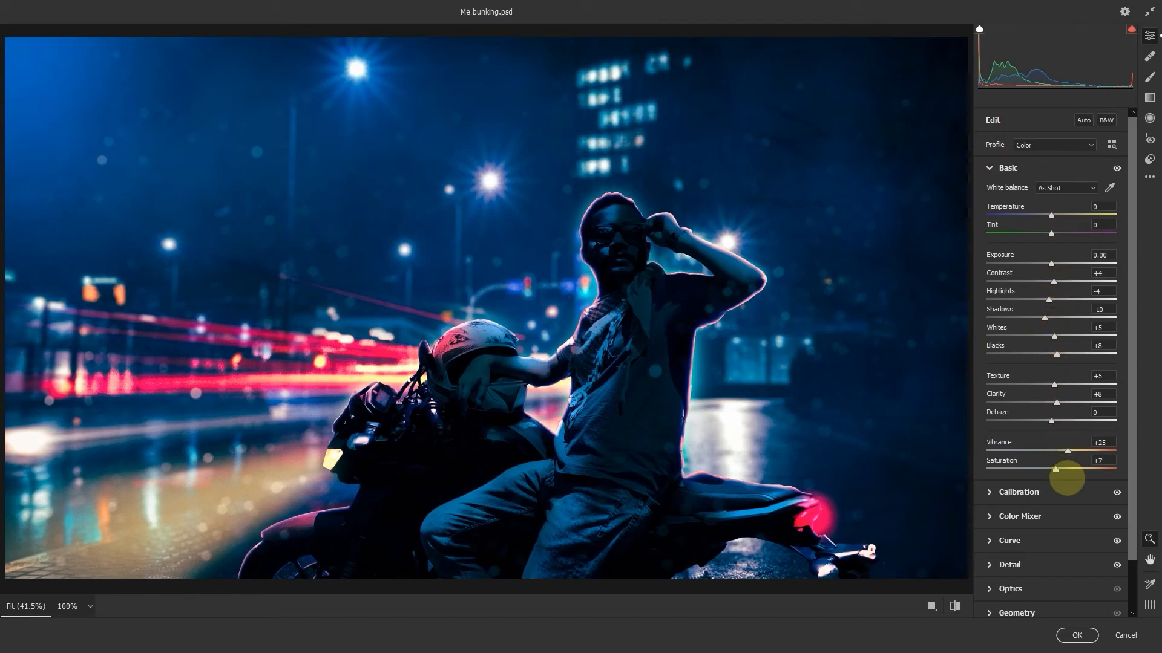
{"action": "scroll", "coordinate": [1066, 478], "scroll_direction": "down", "scroll_amount": 2}
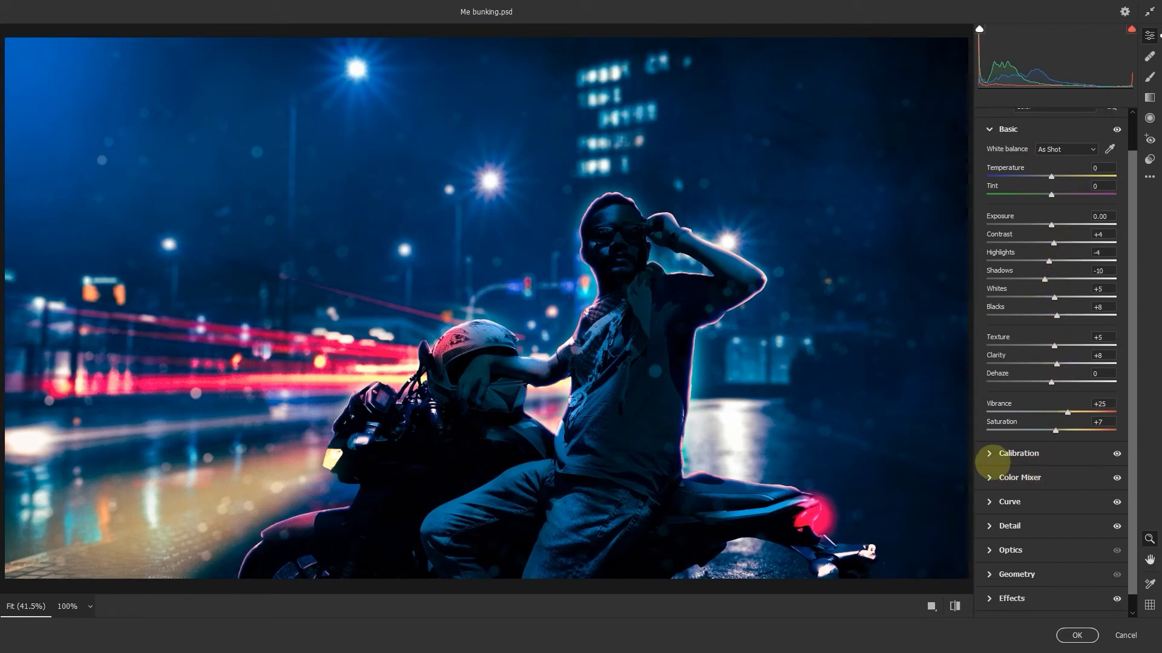
{"action": "left_click", "coordinate": [989, 453]}
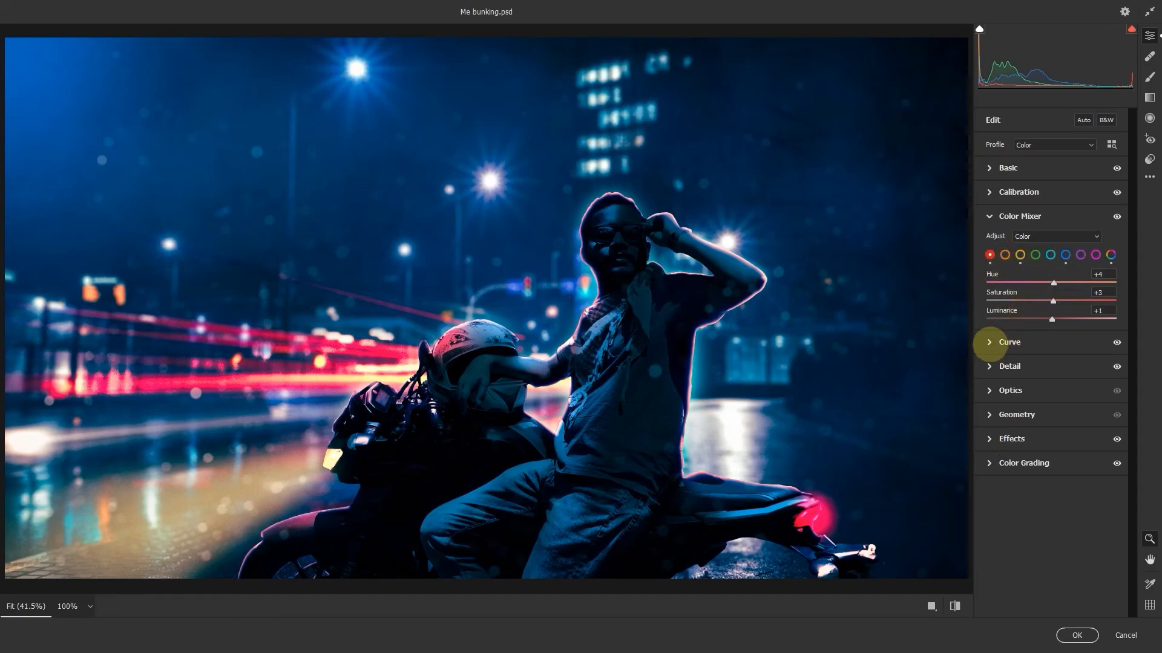
{"action": "left_click", "coordinate": [990, 342]}
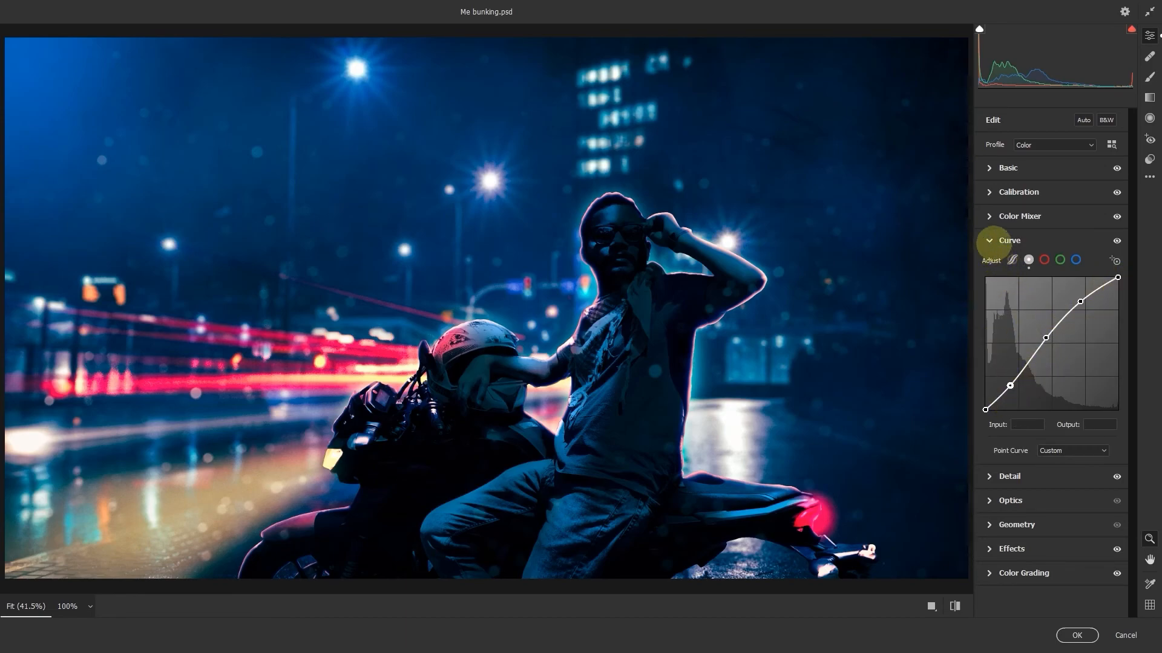
{"action": "left_click", "coordinate": [992, 241]}
Review the Camera Raw Filter's Detail sharpening settings and its Effects grain and vignetting settings.
{"action": "left_click", "coordinate": [993, 264]}
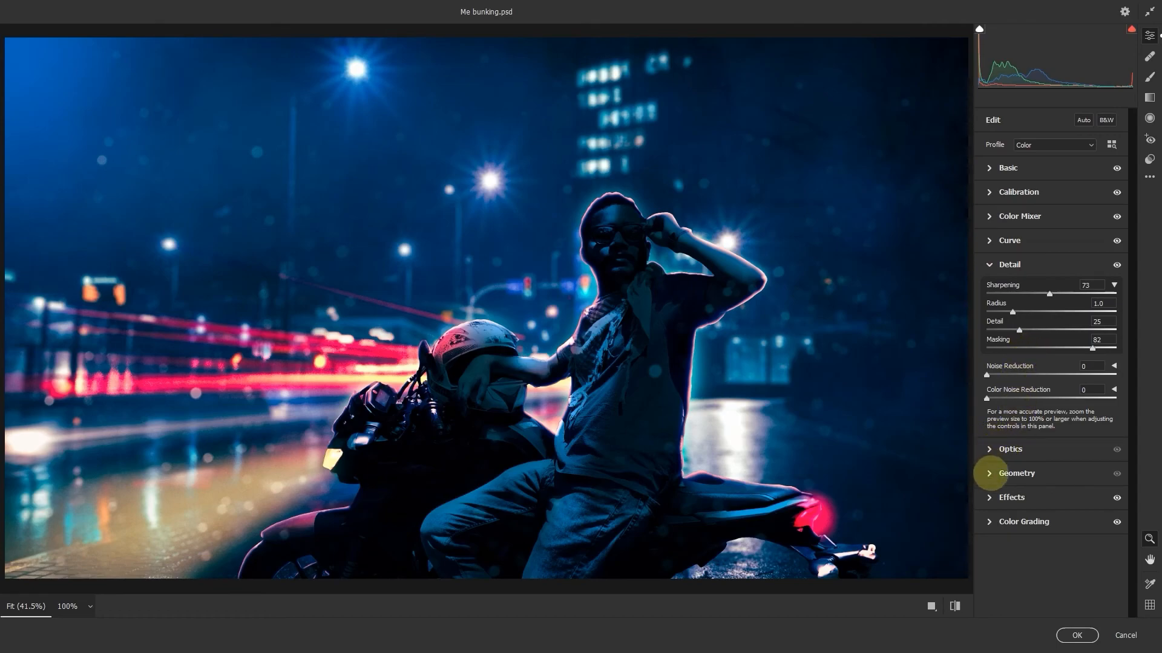
{"action": "left_click", "coordinate": [987, 497]}
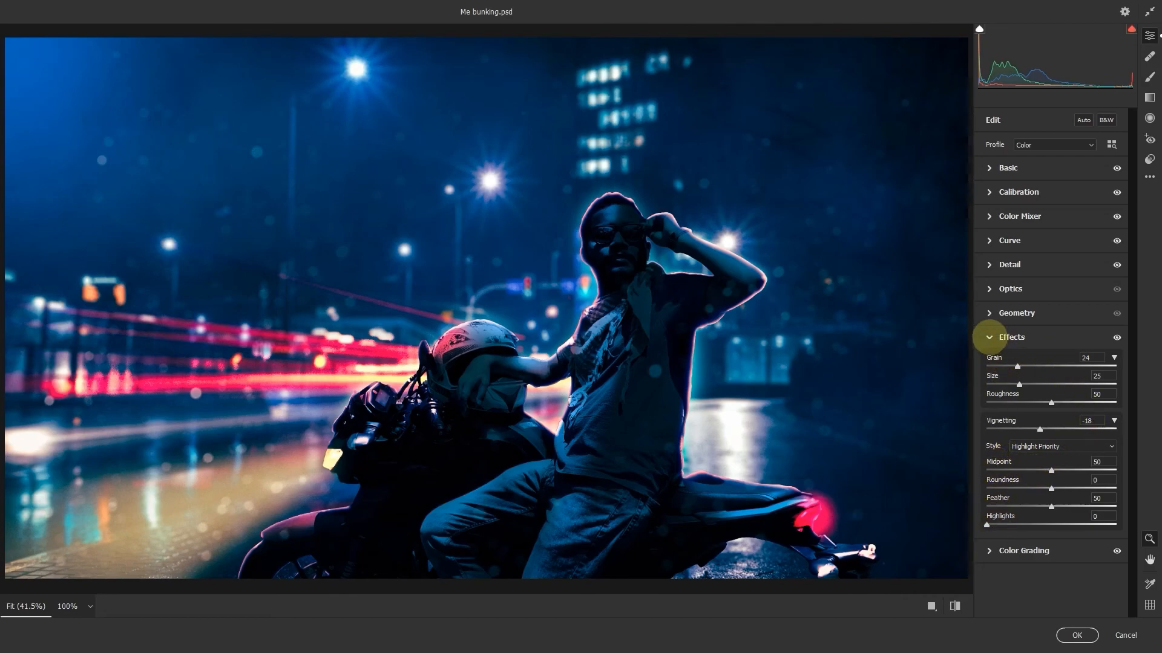
{"action": "left_click", "coordinate": [989, 337]}
Review the Color Grading wheels for shadows, midtones and highlights and close the Camera Raw Filter without applying changes.
{"action": "left_click", "coordinate": [988, 362]}
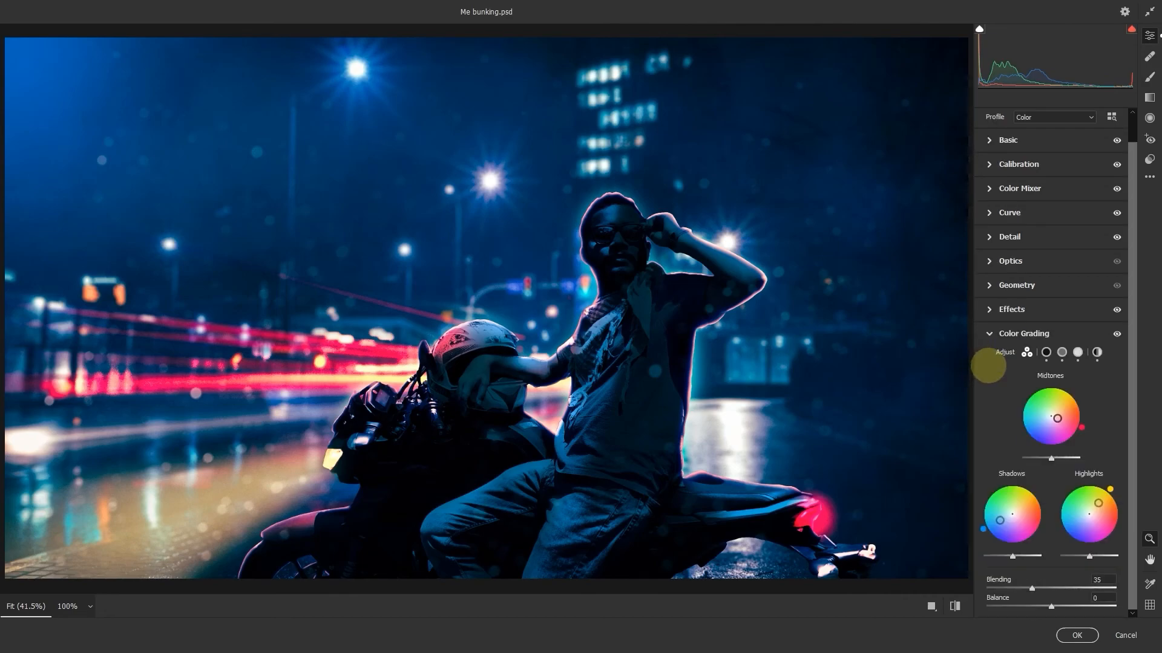
{"action": "left_click", "coordinate": [1045, 352]}
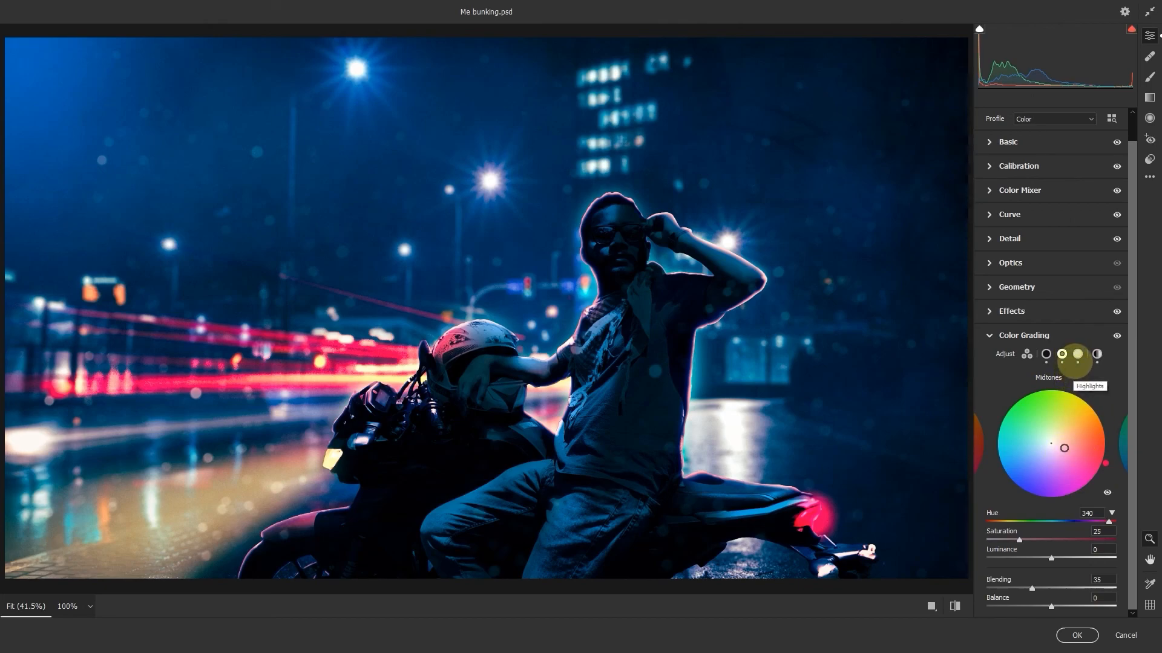
{"action": "left_click", "coordinate": [1077, 355]}
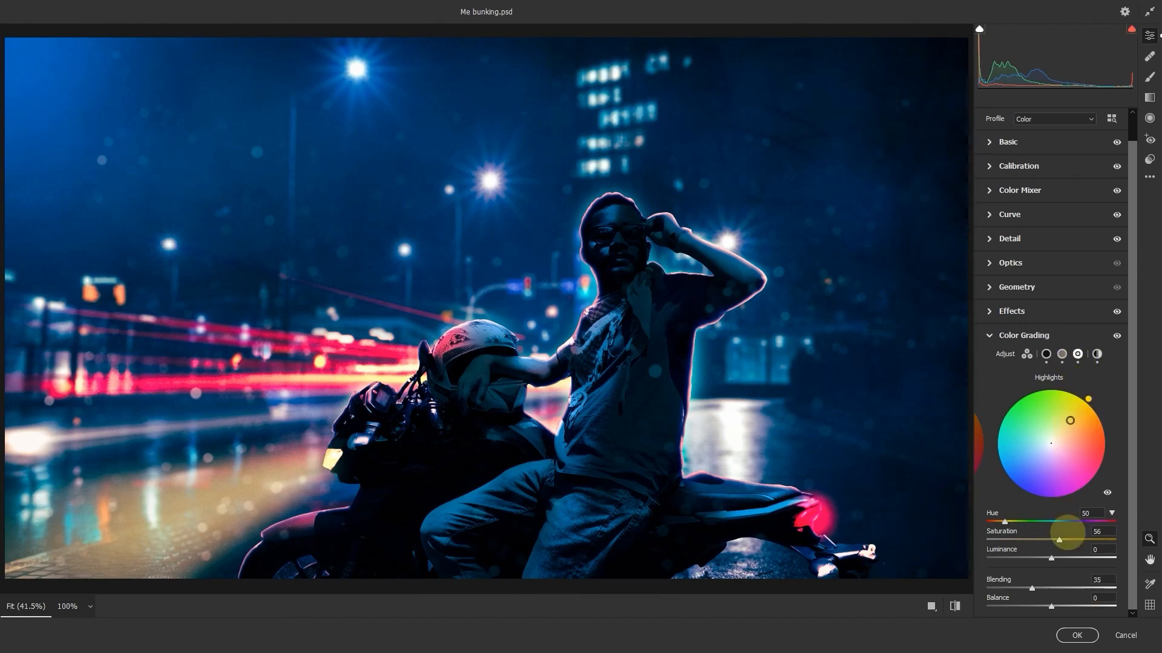
{"action": "left_click", "coordinate": [1126, 636]}
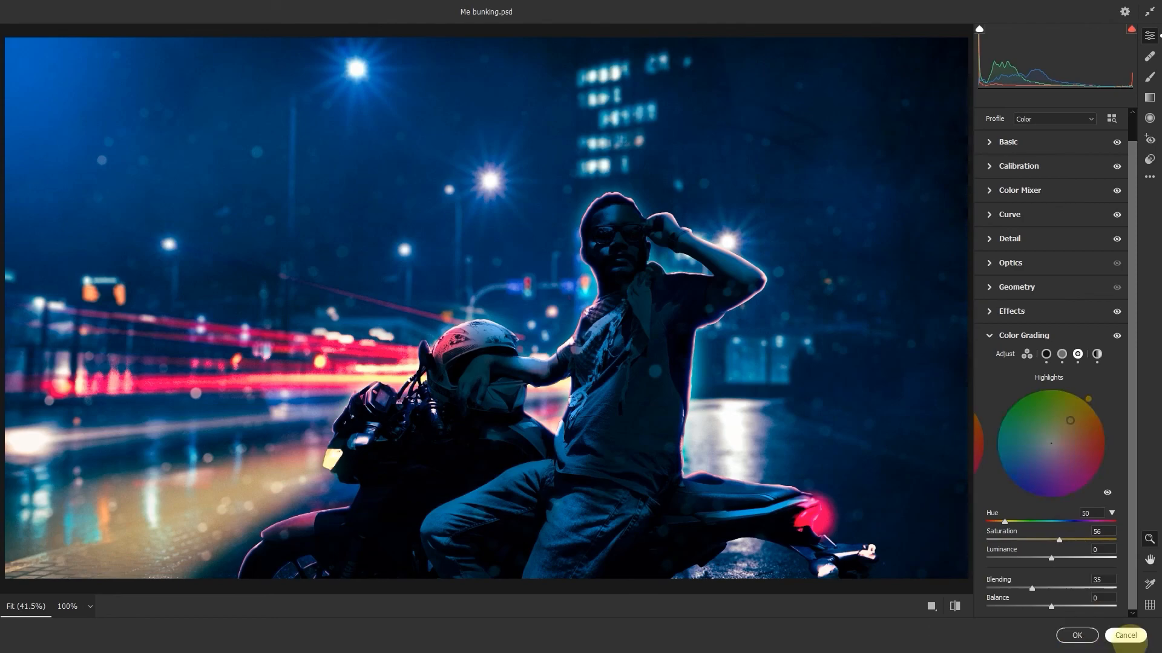